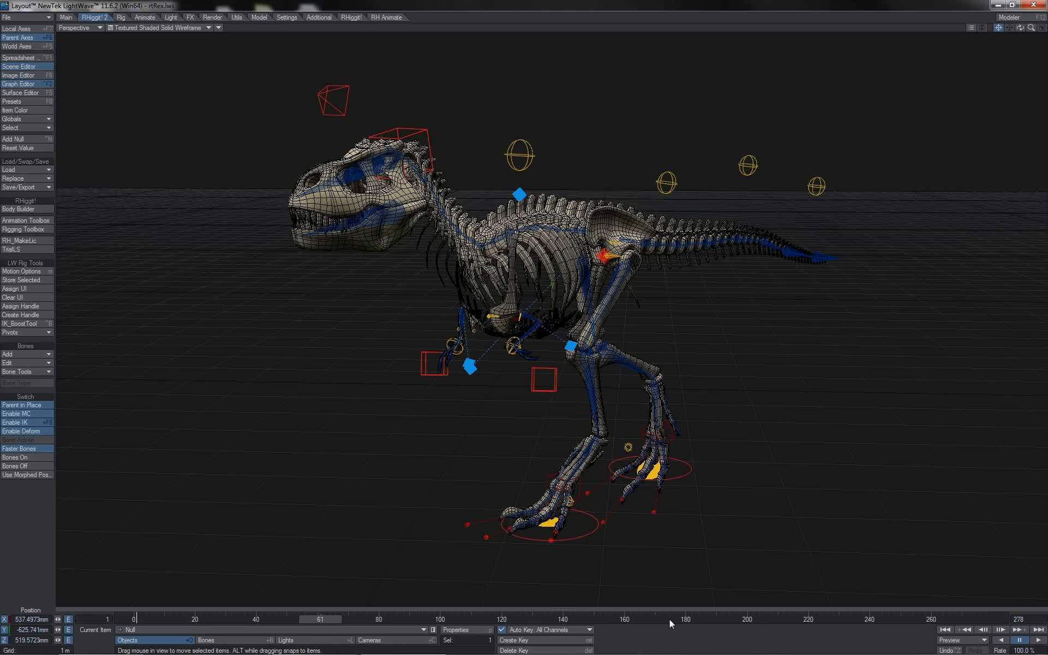
Select the left leg's IK foot controller, then the main root bone, to check their existing keyframes
click(594, 532)
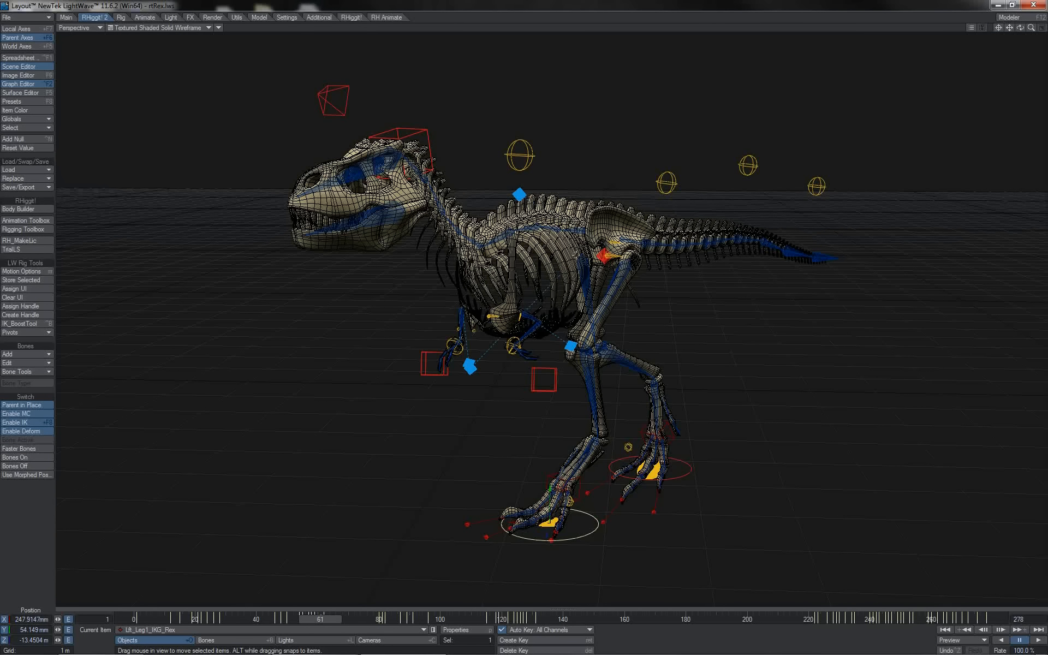
key(shift+b)
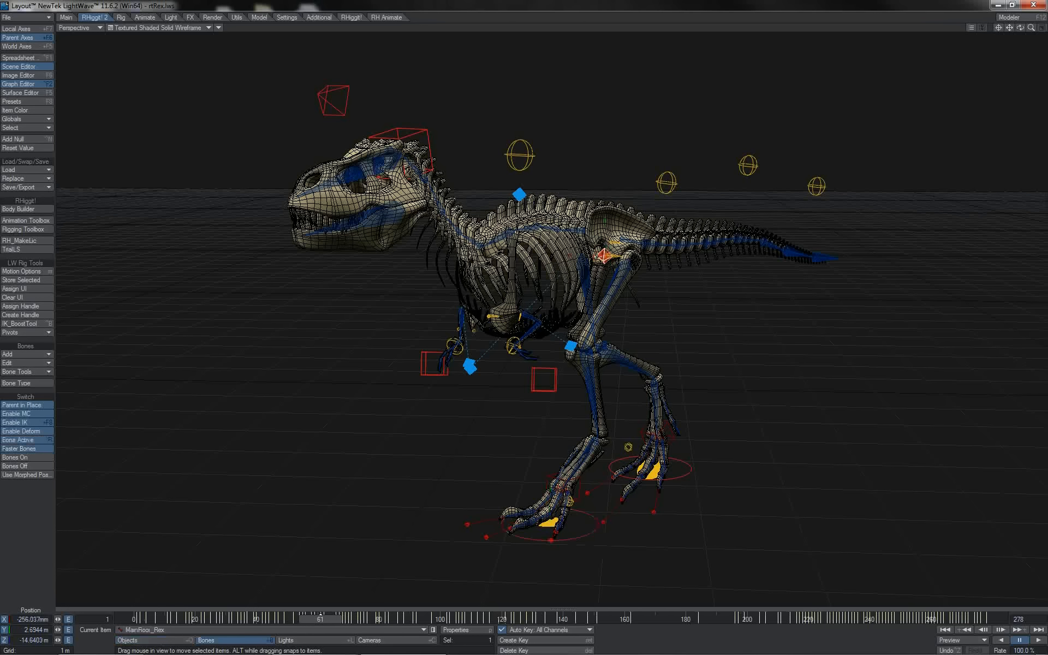
click(652, 472)
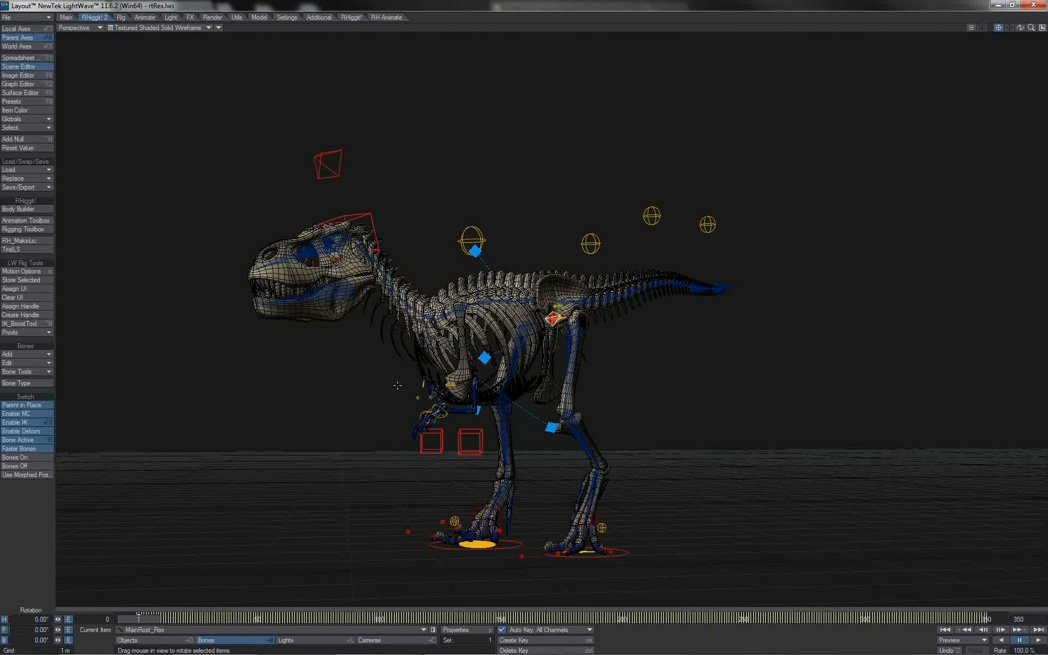
Set the scene's frame rate to 24 frames per second in the preferences
key(o)
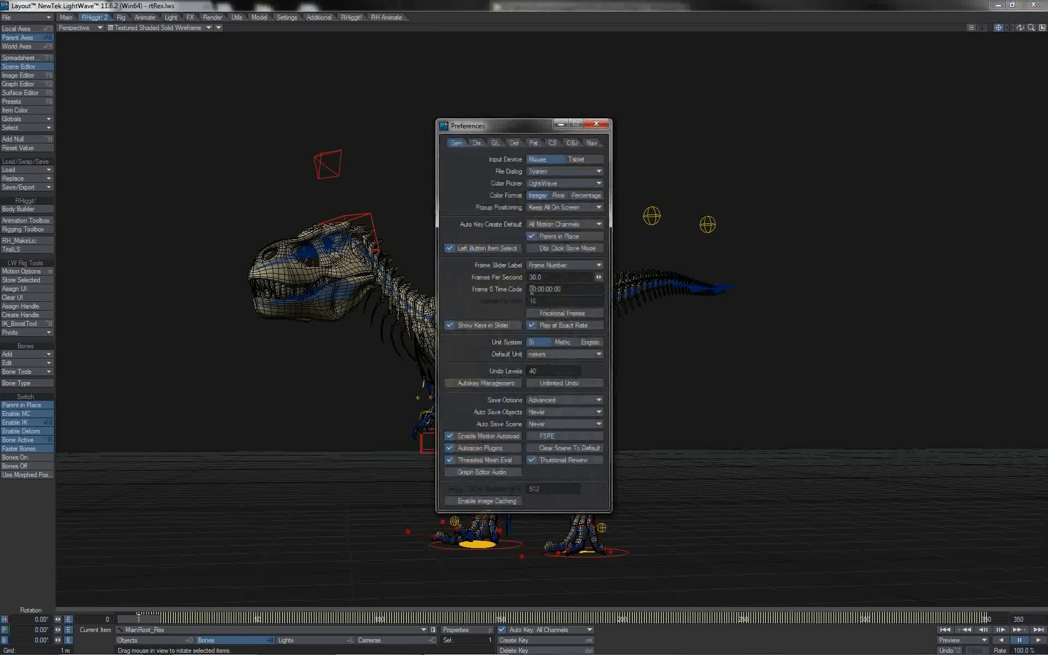
click(534, 277)
key(Tab)
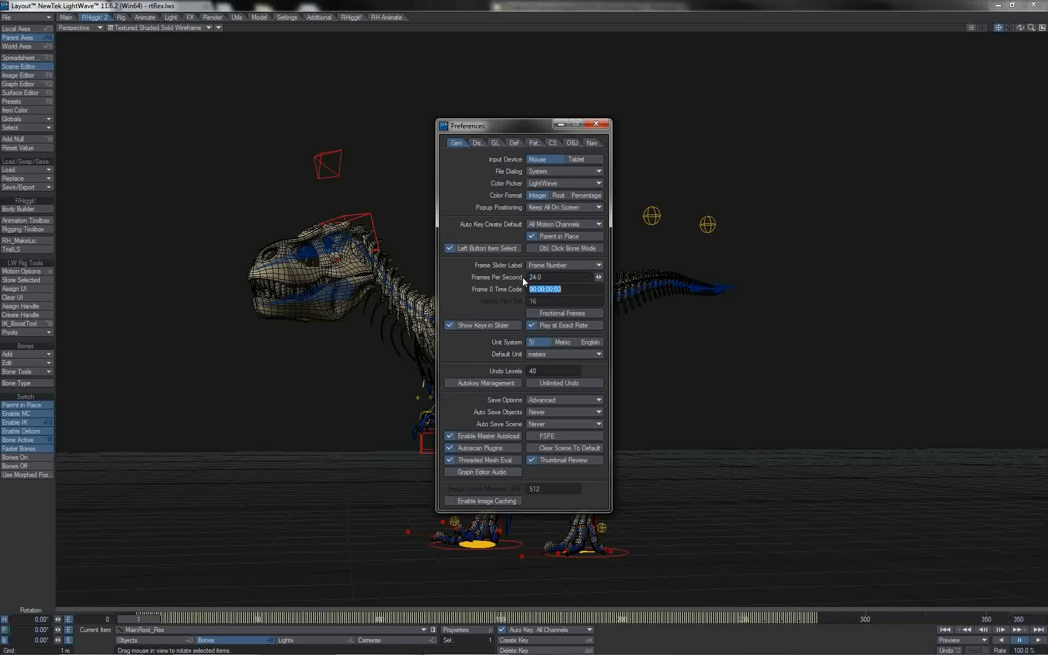
click(596, 125)
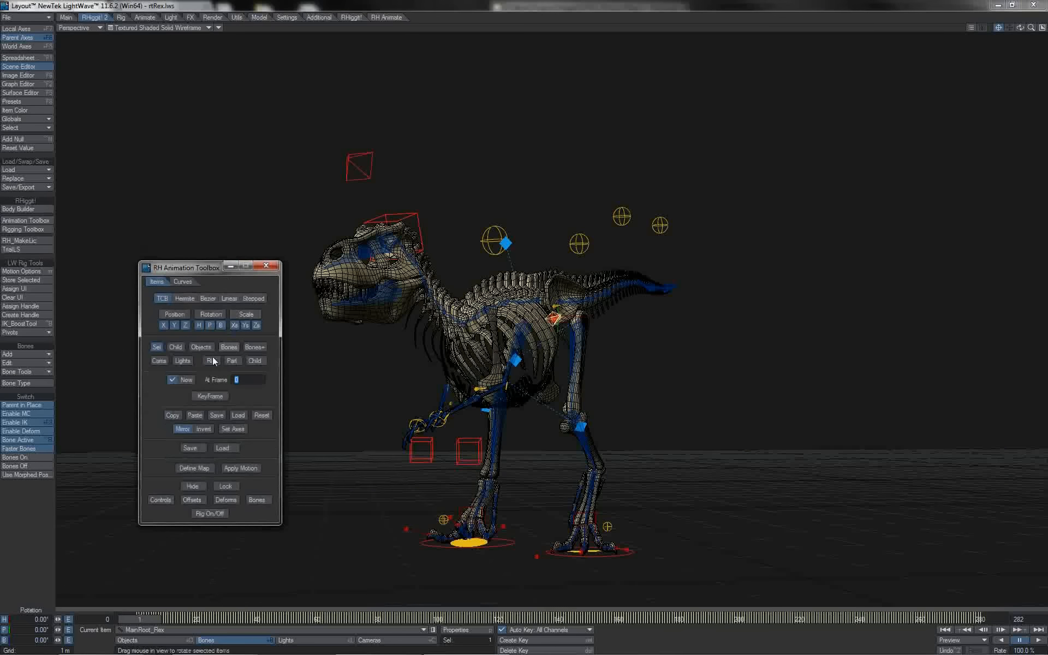
Select all items of the rig and box-select the keys at the very start of their curves in the Graph Editor
click(210, 361)
click(266, 266)
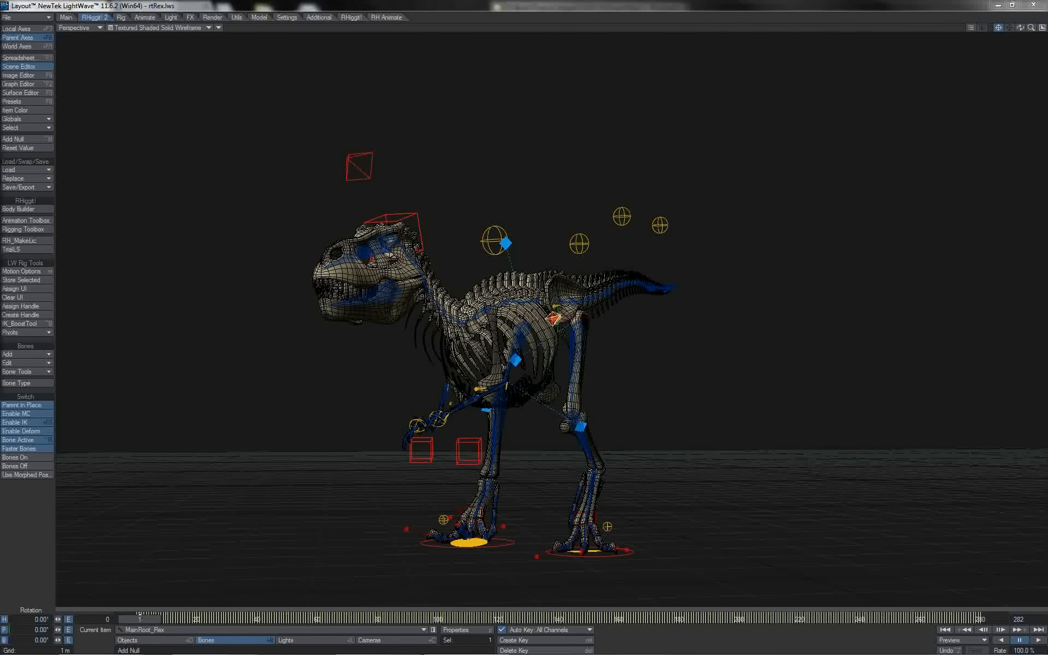
key(ctrl+F2)
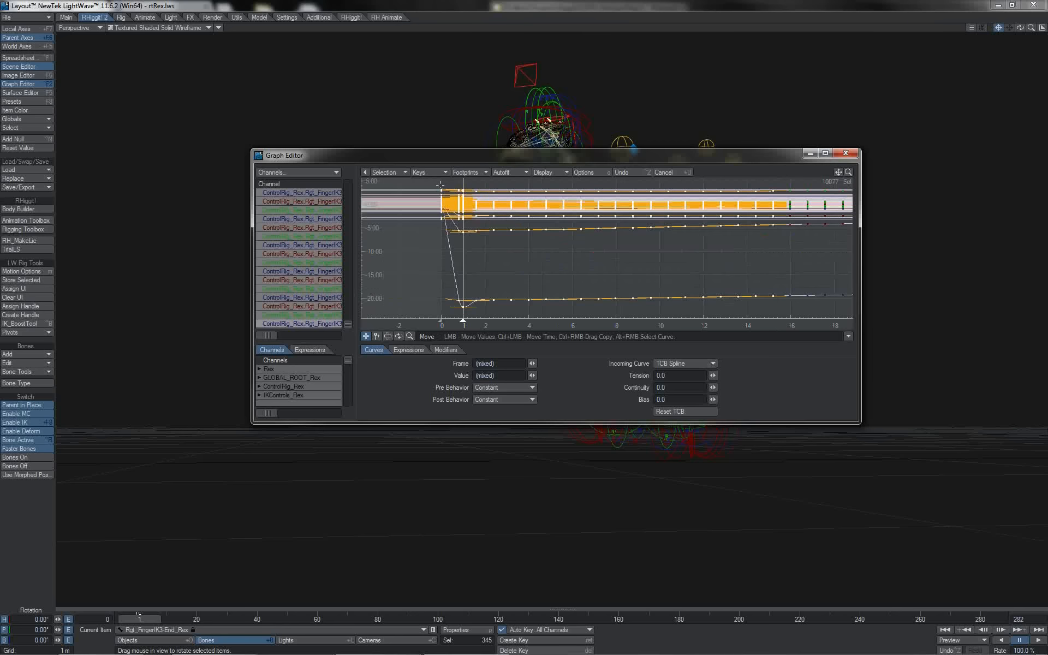
drag(438, 185, 461, 307)
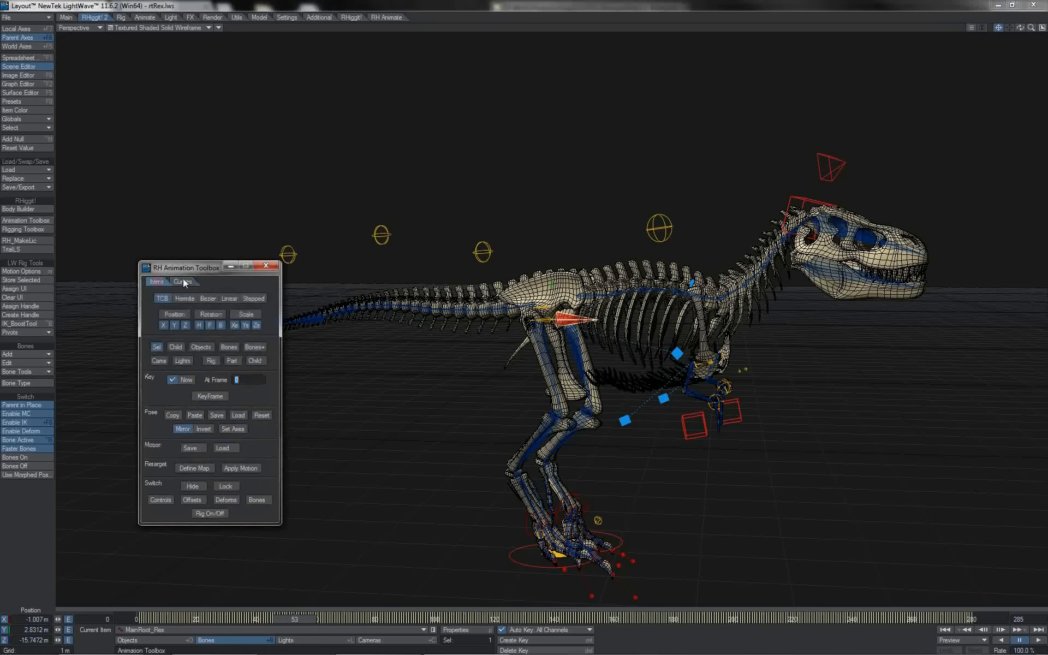
Resample the animation curves of the whole rig to 24 fps with the Animation Toolbox's Resample filter
click(184, 282)
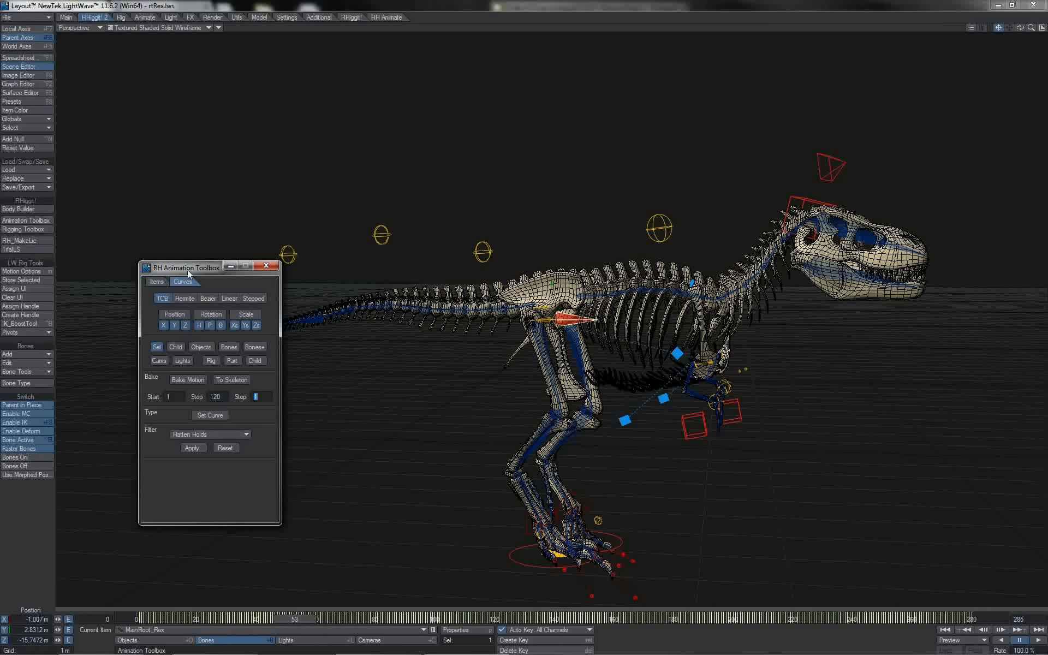
drag(186, 267, 145, 262)
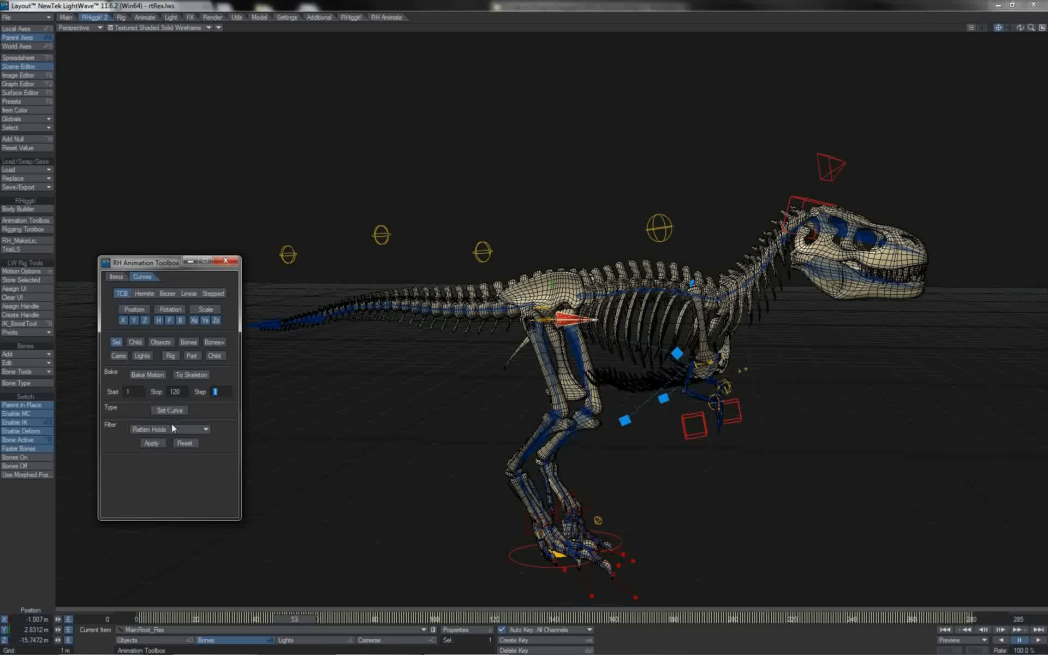
click(170, 356)
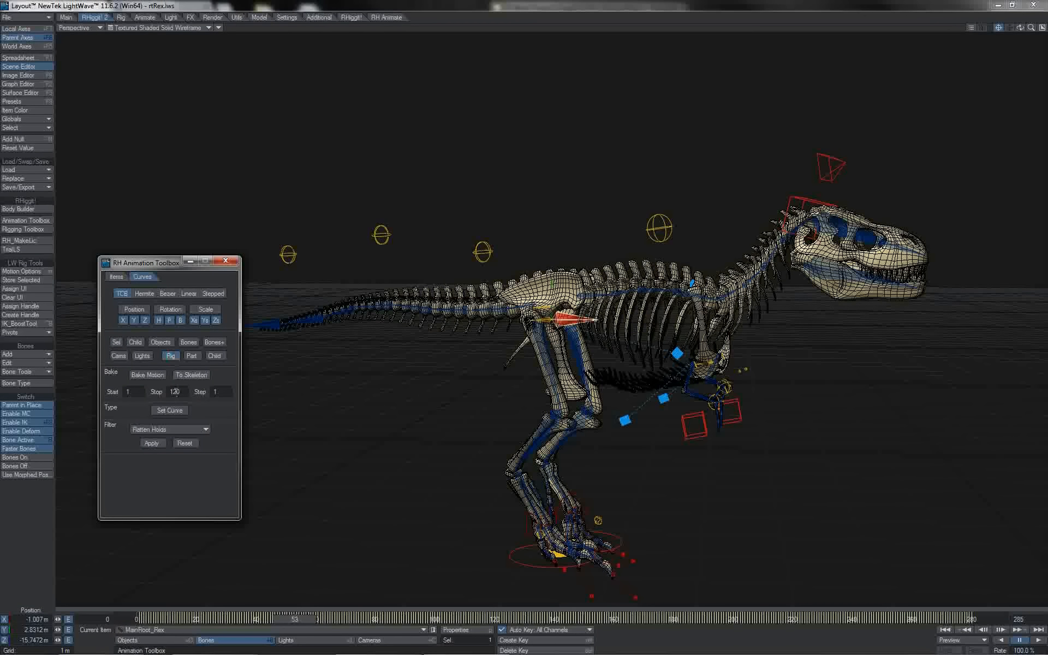
click(173, 428)
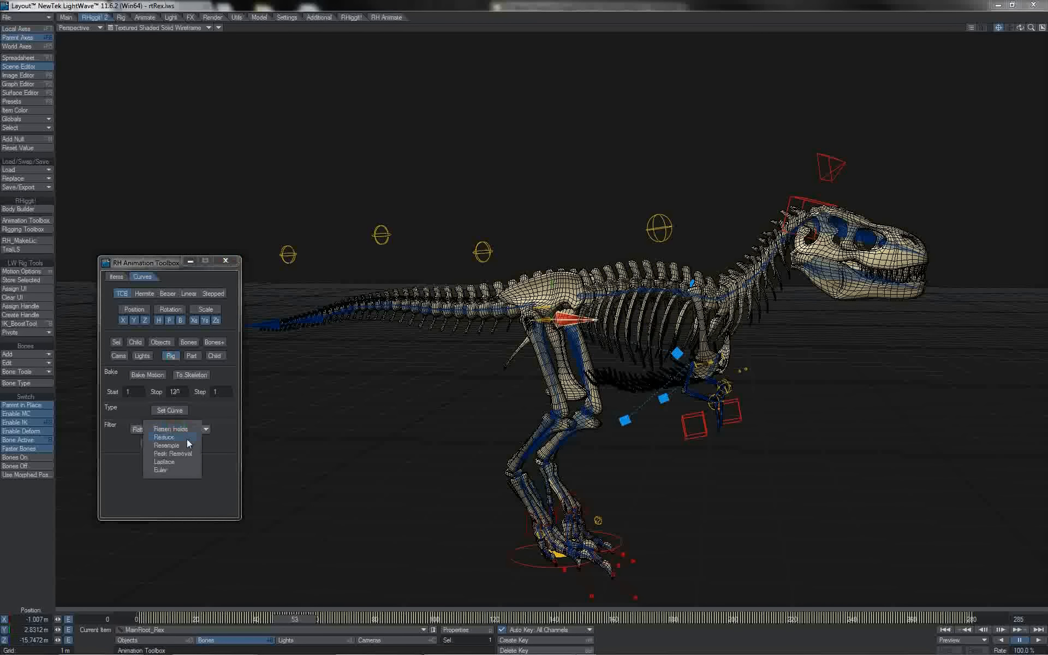
click(187, 446)
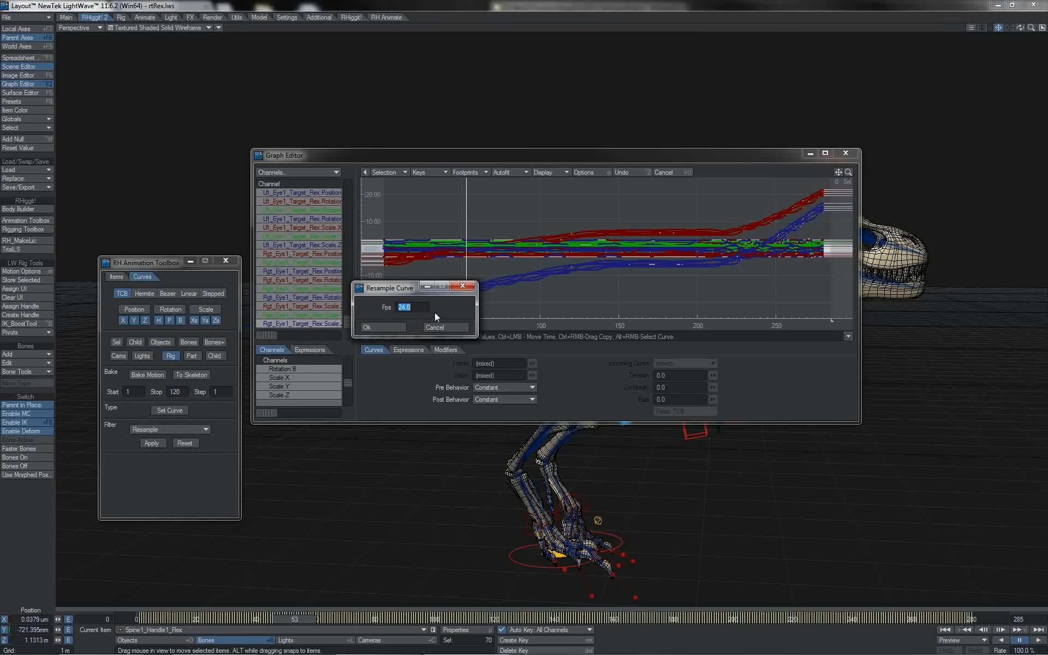
click(394, 328)
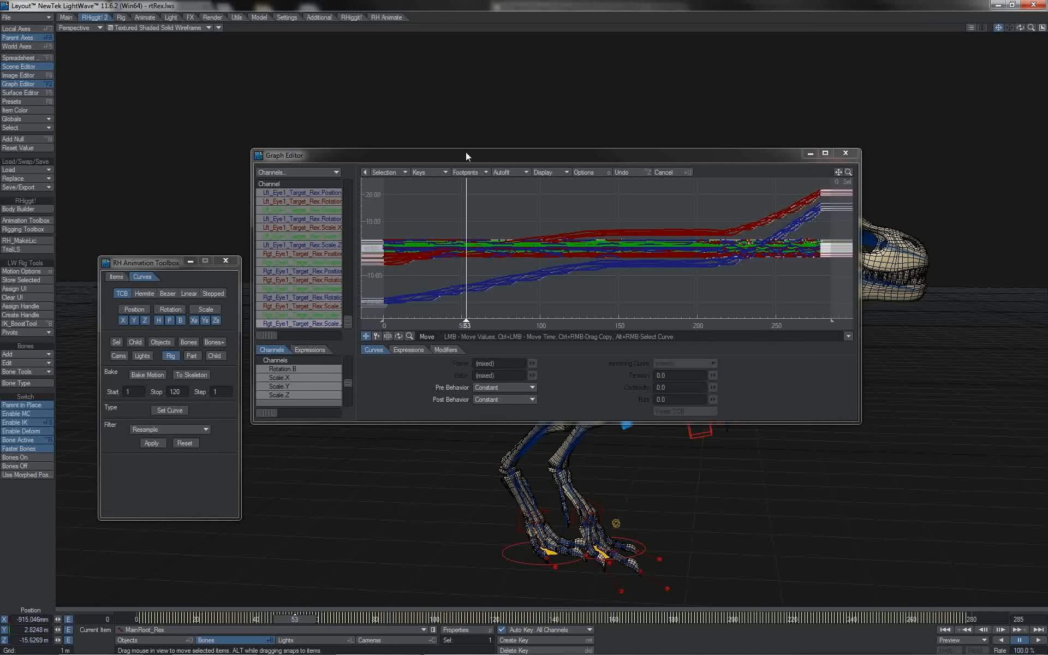
click(841, 156)
Play back the resampled animation and scrub through the timeline to check the motion
click(1037, 641)
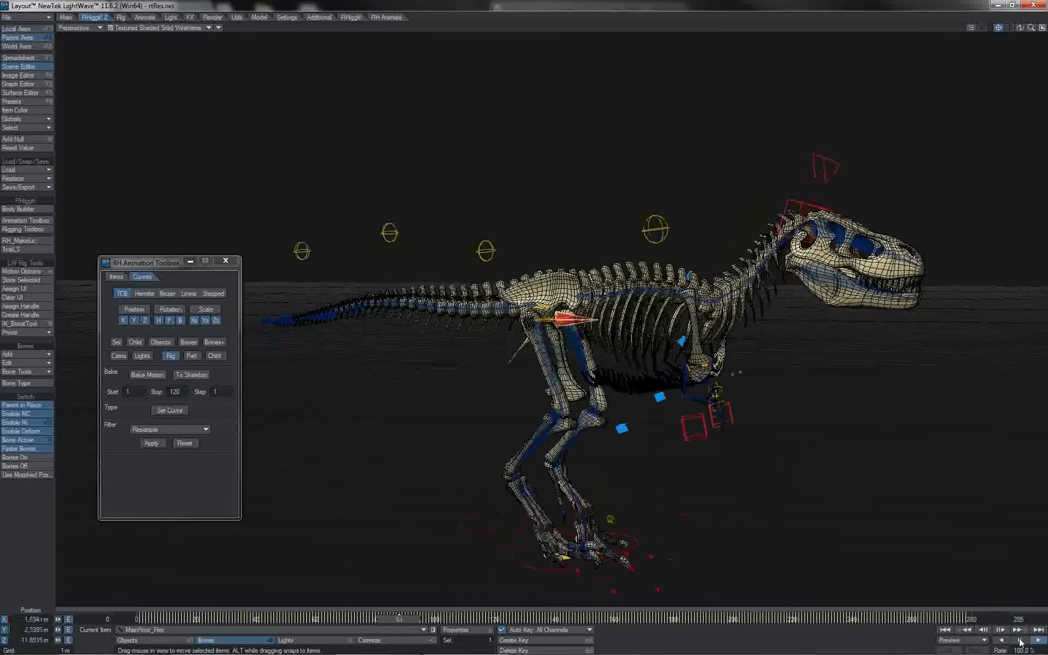
click(1020, 640)
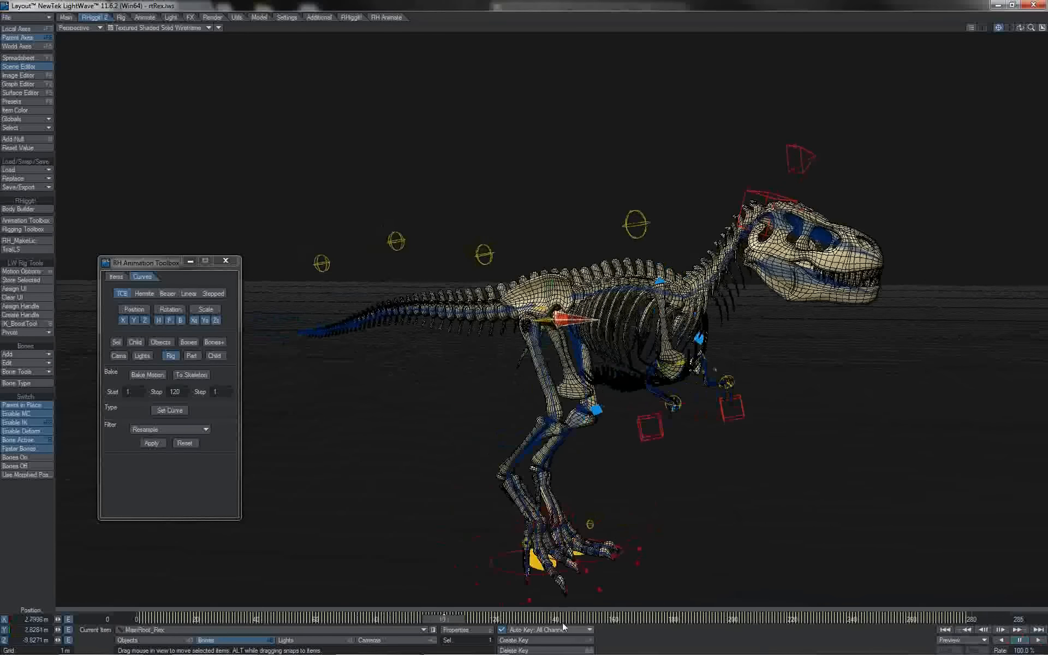
drag(472, 619, 556, 619)
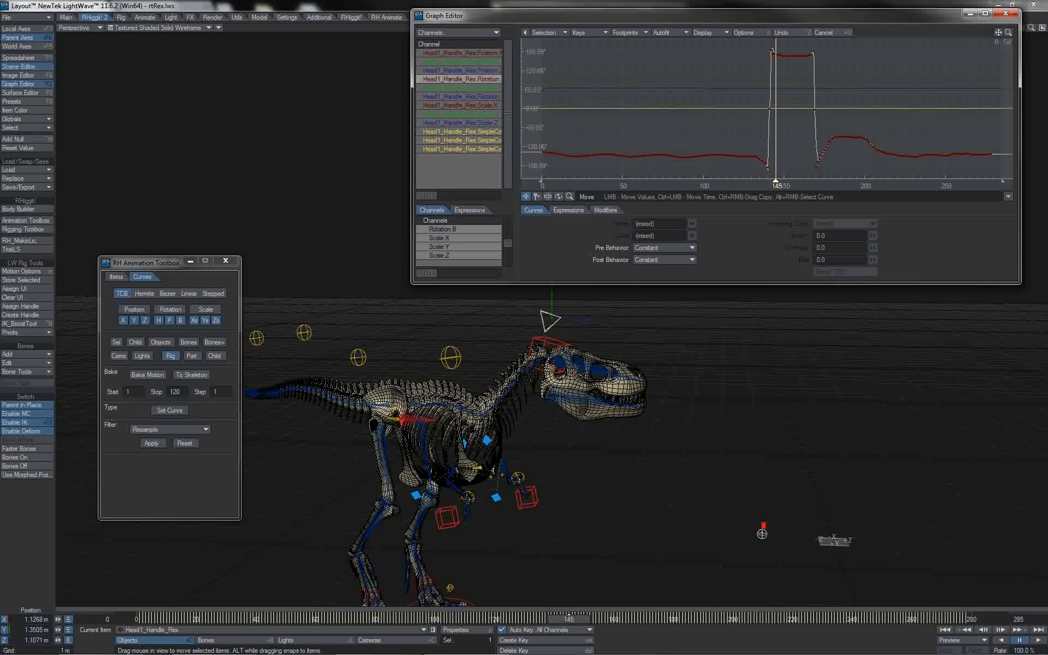
Check the head handle's rotation curve around frames 143 to 145 and choose the Euler filter for the selected item
drag(569, 619, 566, 620)
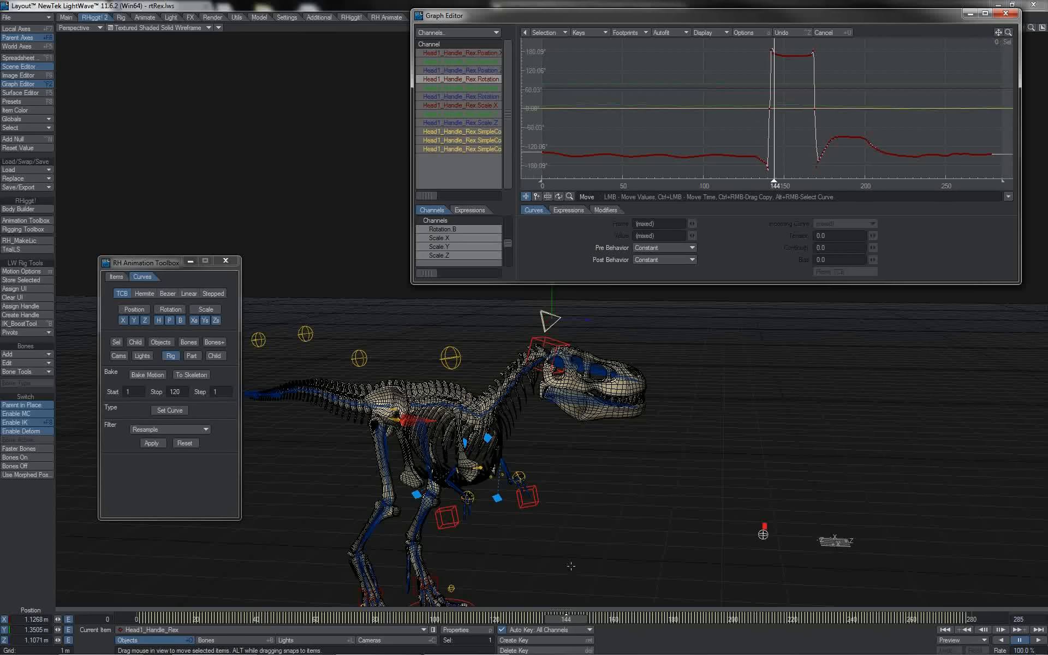
mouse_move(559, 619)
mouse_down()
mouse_move(547, 620)
mouse_move(556, 620)
mouse_up()
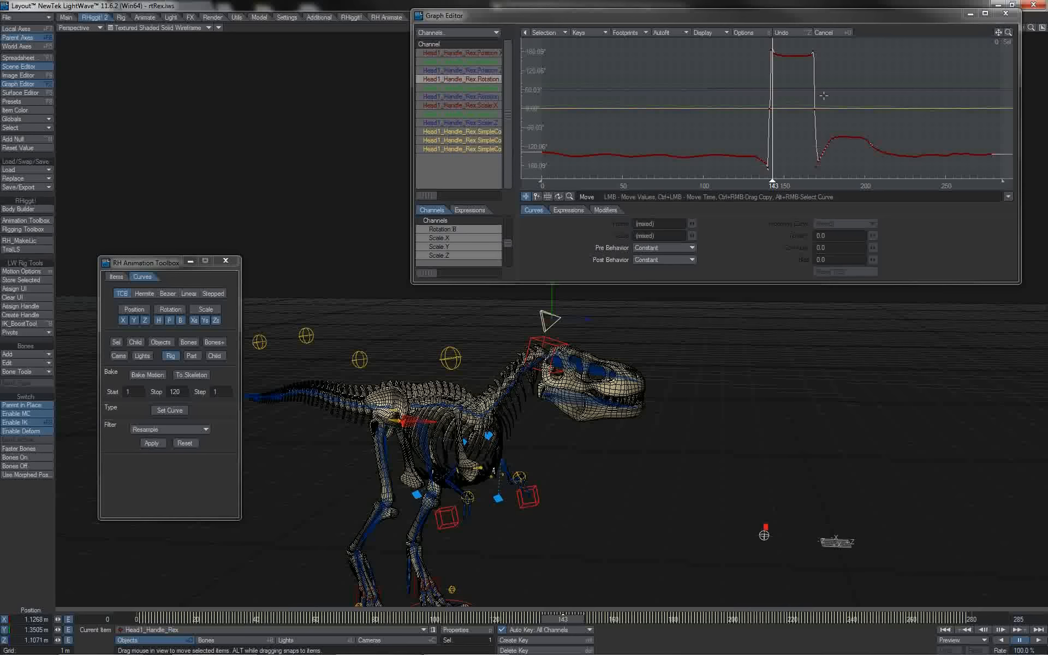
drag(817, 95, 744, 121)
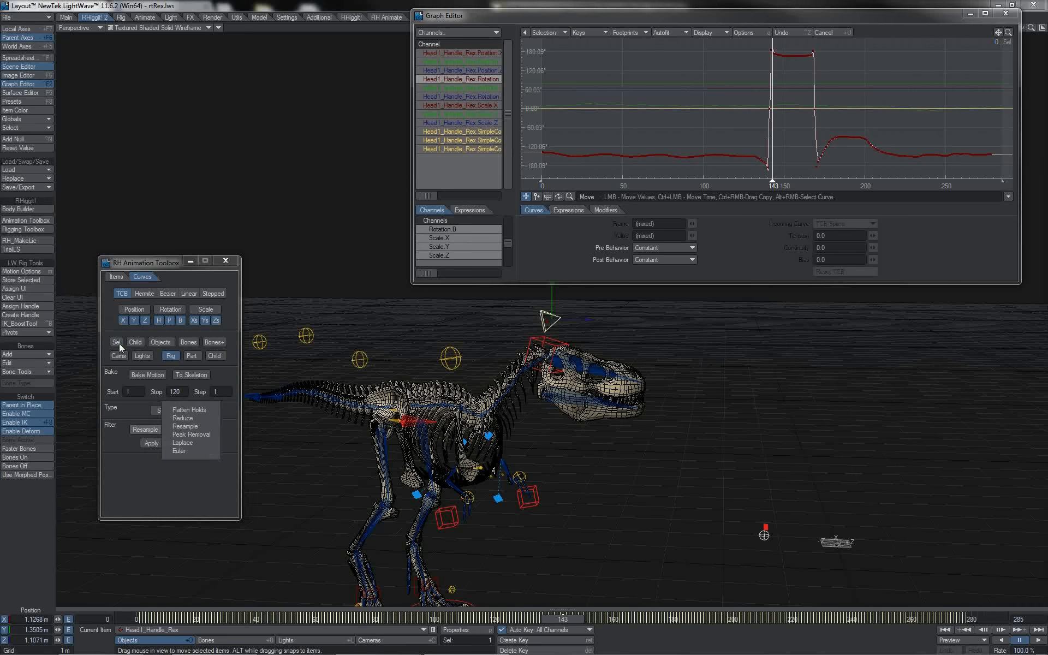
click(119, 343)
click(172, 355)
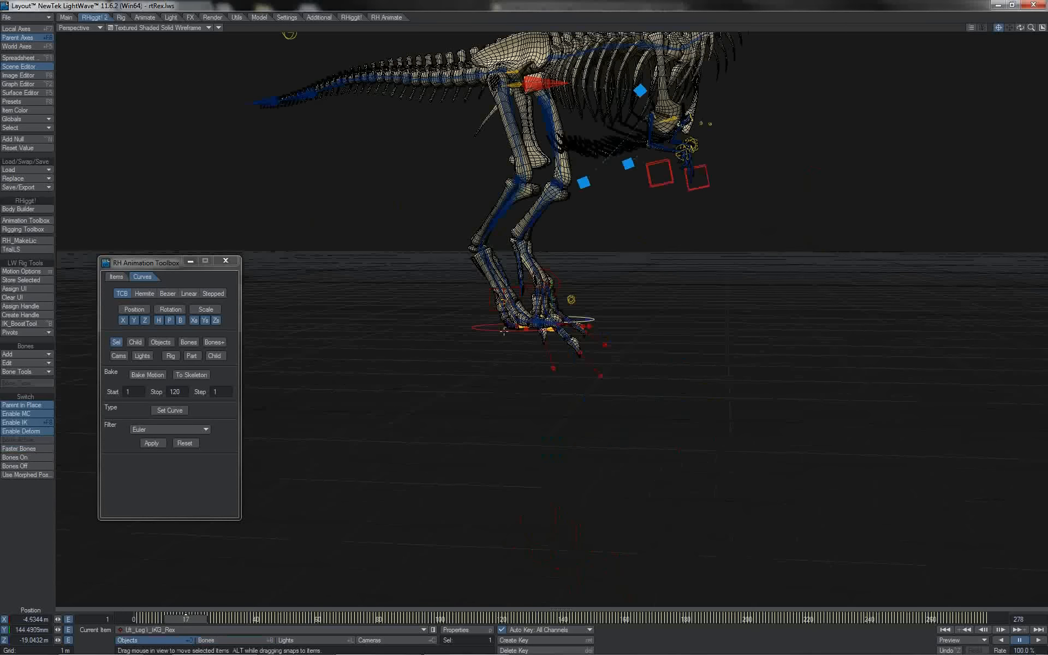
Select both leg IK controllers in the Right view and show their Position Y curves in the Graph Editor
shift+click(504, 331)
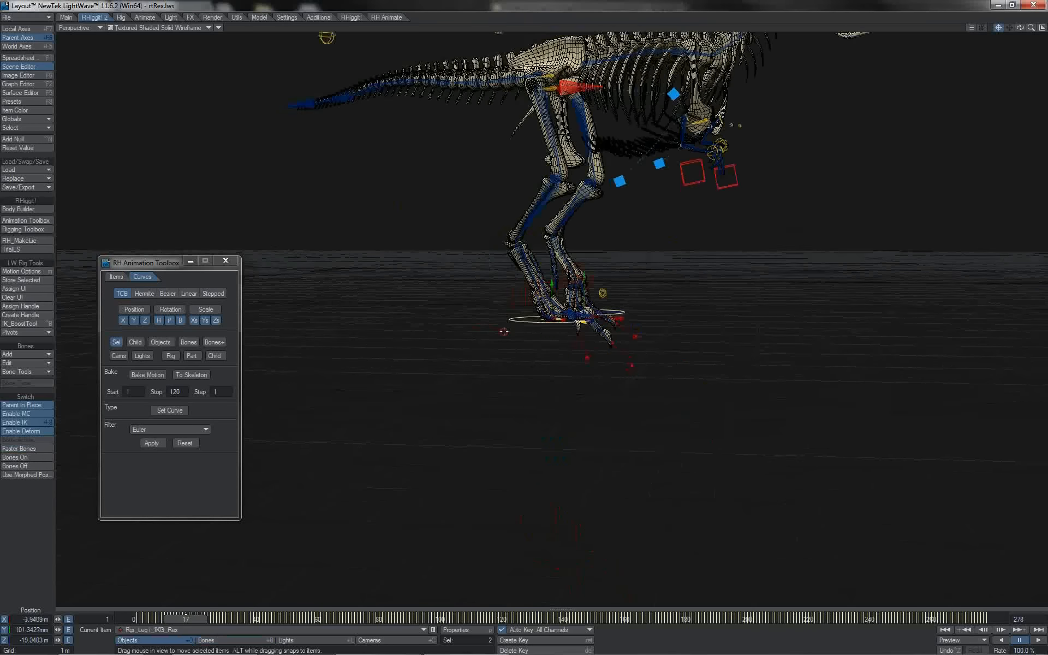
key(4)
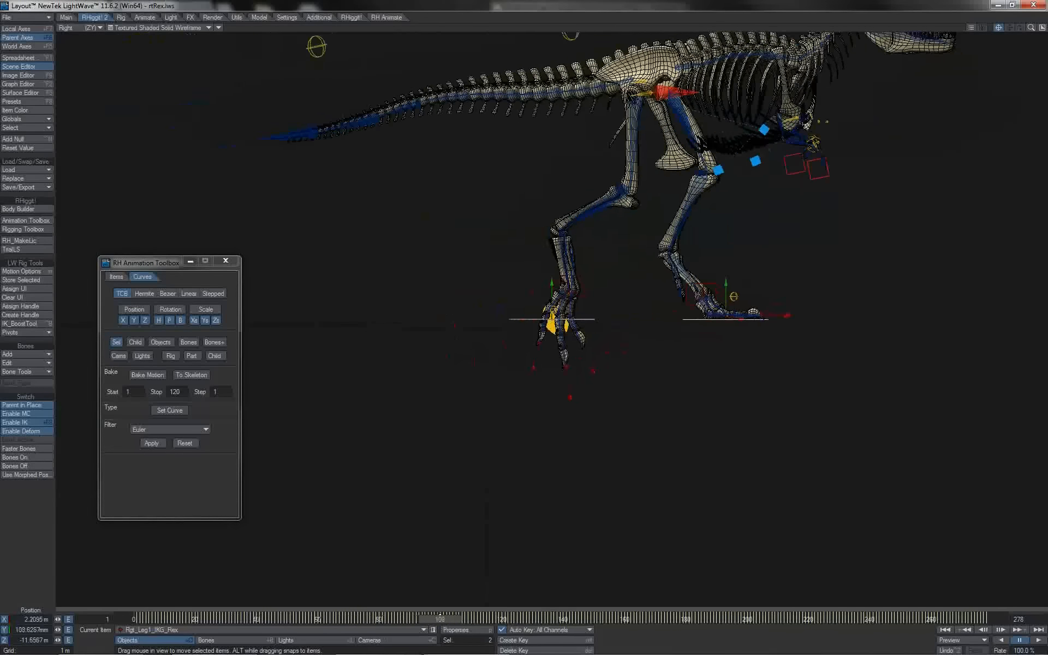
key(ctrl+F2)
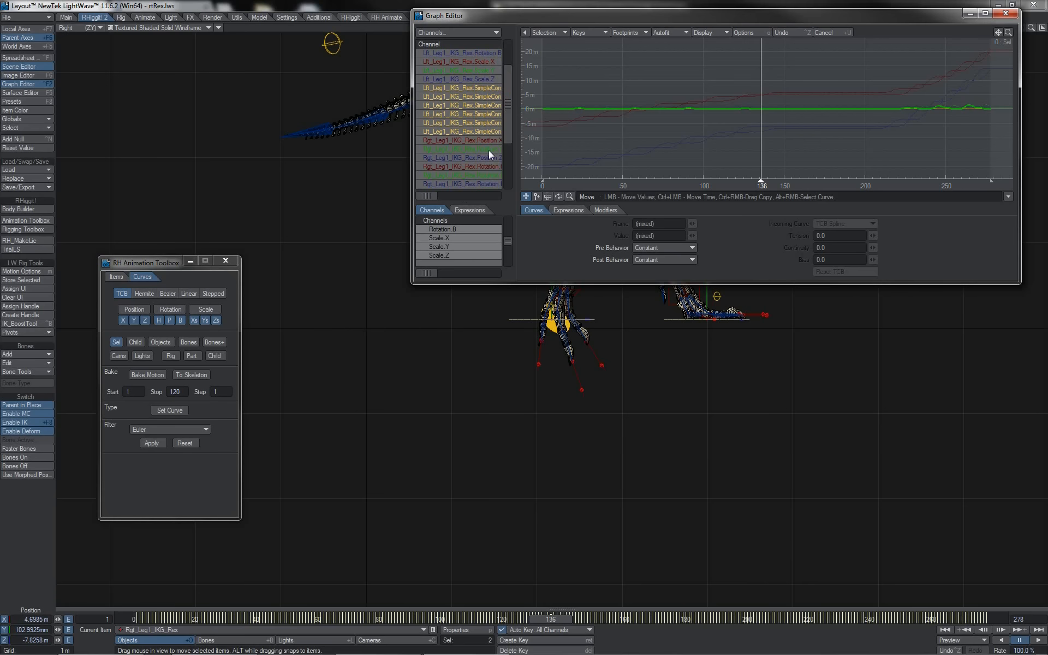
click(489, 149)
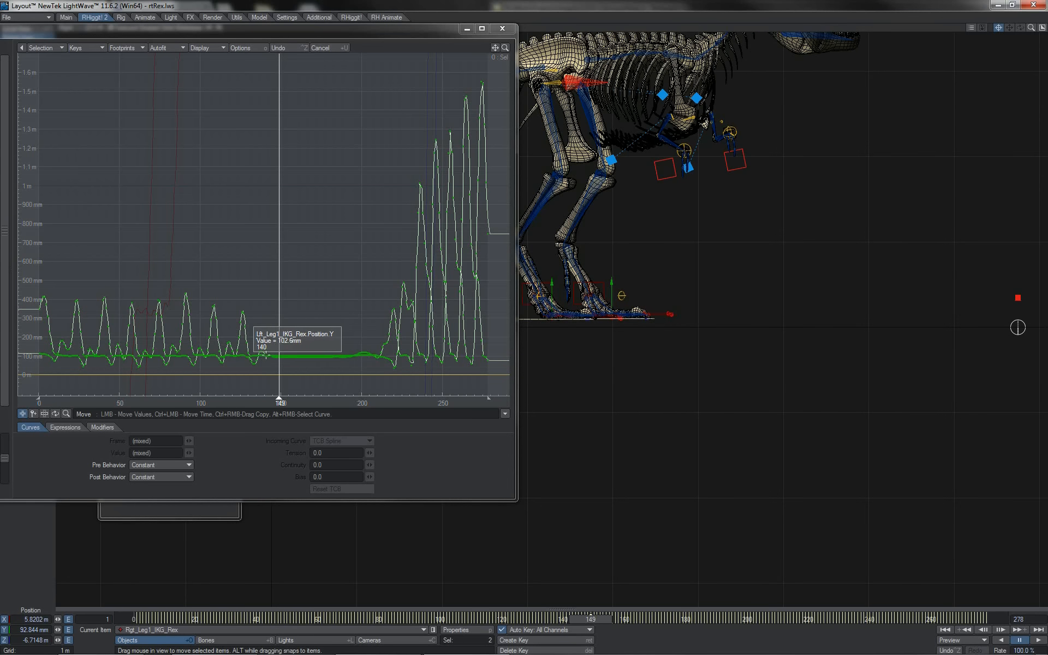
Select the Position Y keys of both leg controllers and lower them so the flat ground-contact sections sit near 0 m
drag(491, 267, 34, 384)
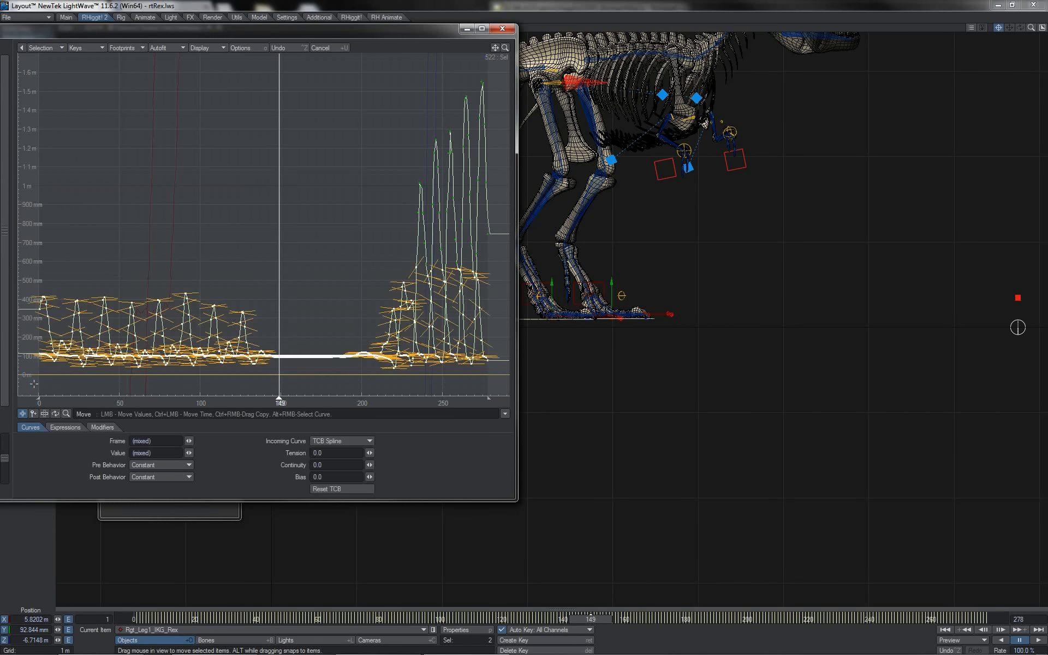
click(44, 414)
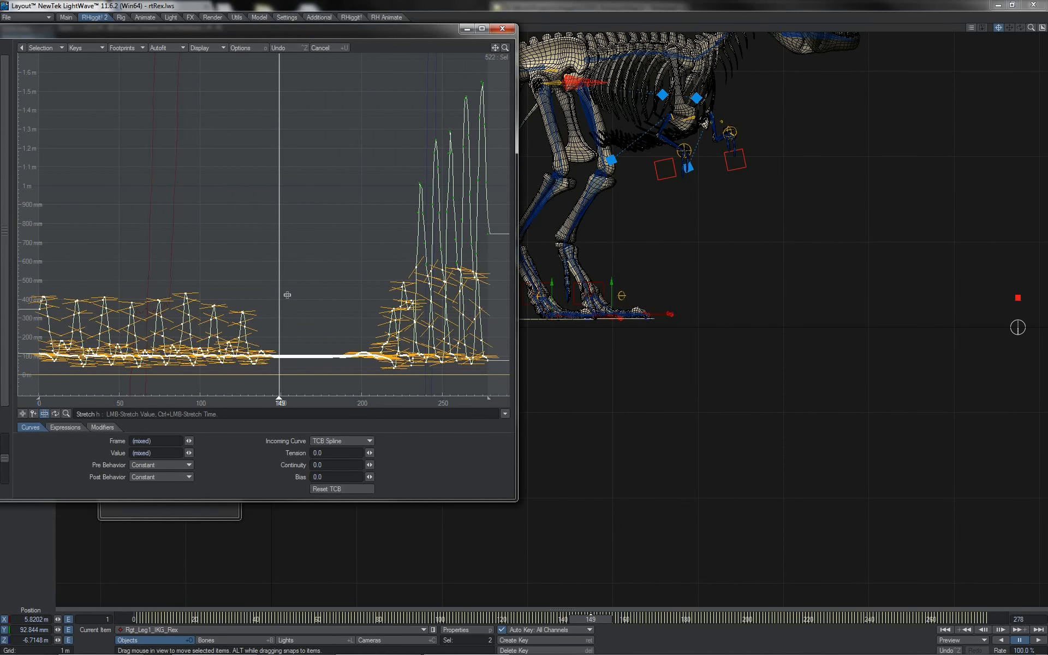
drag(288, 295, 290, 250)
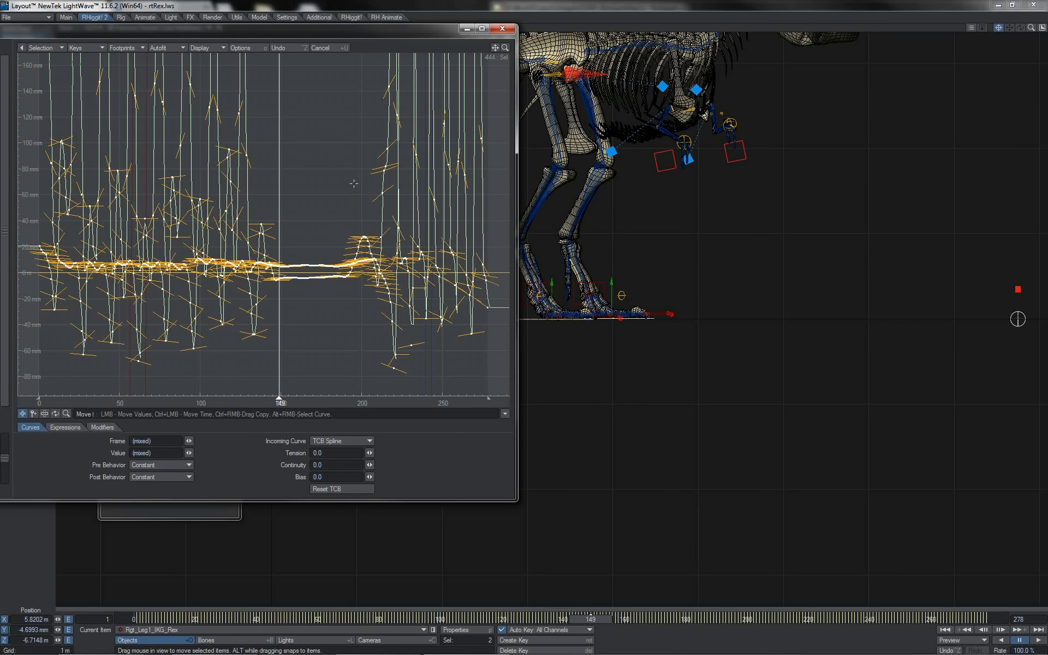
Select only the leg controllers' low Position Y keys, up to about 20 mm, and set their value to 0
click(332, 248)
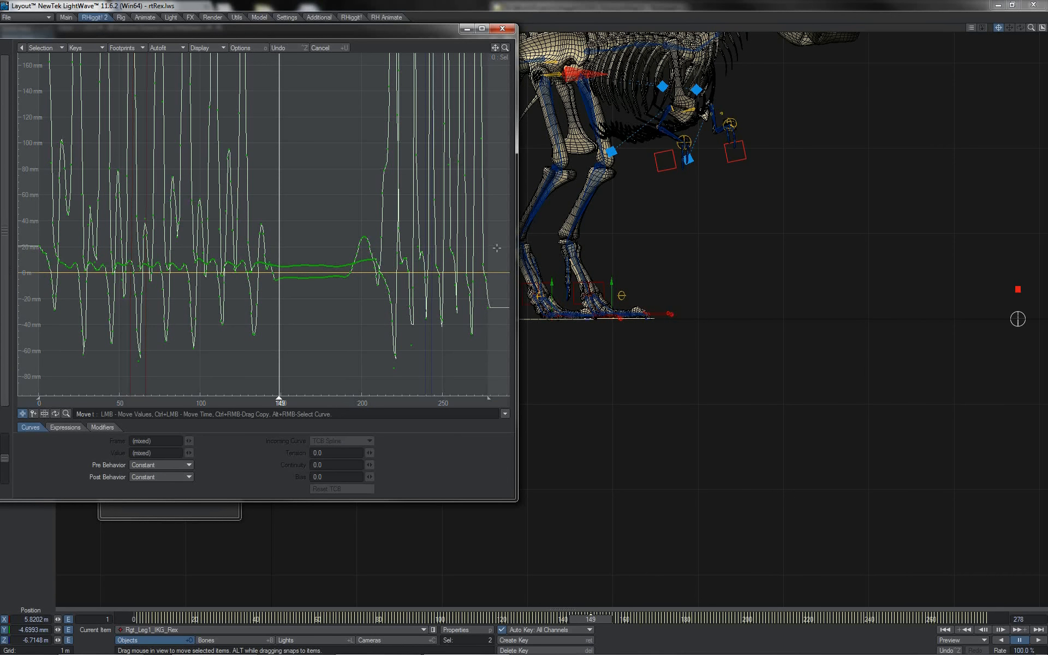
right_drag(497, 248, 47, 381)
click(132, 452)
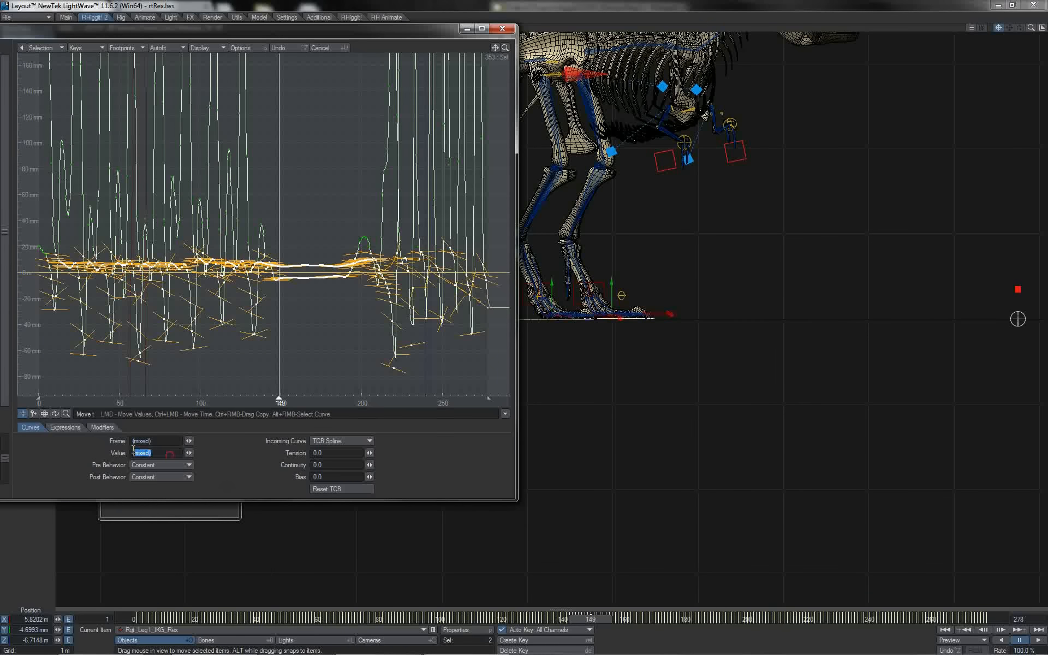
text(0)
key(Return)
Show MainRoot_Rex's motion curves, limit the curve tools to its Position X and Z channels, and set those curves to TCB
key(ctrl+F2)
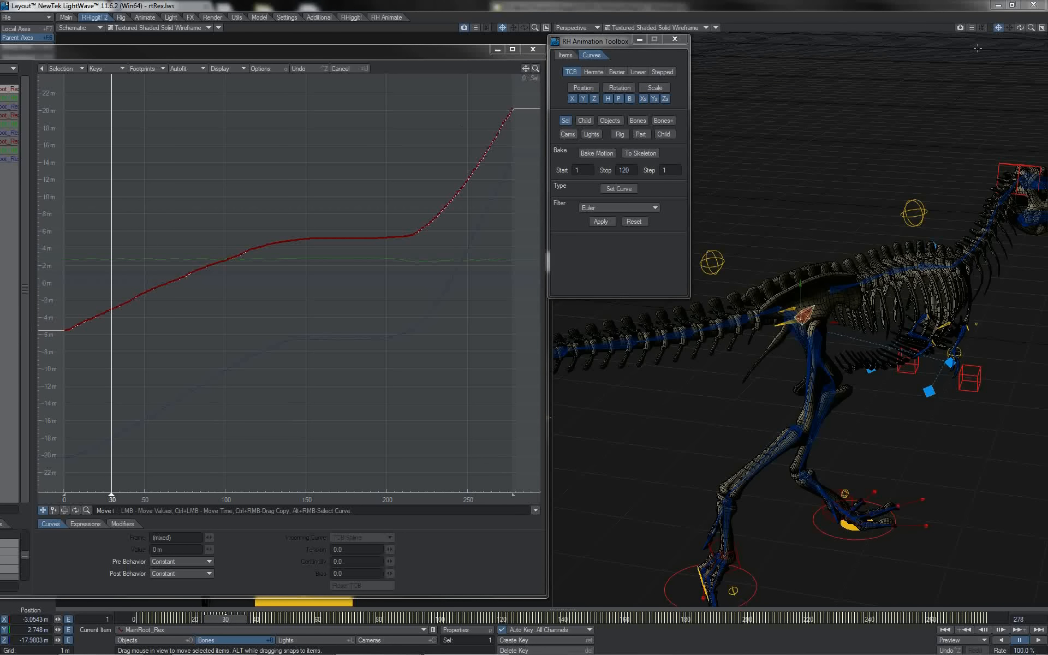
drag(1020, 28, 1044, 29)
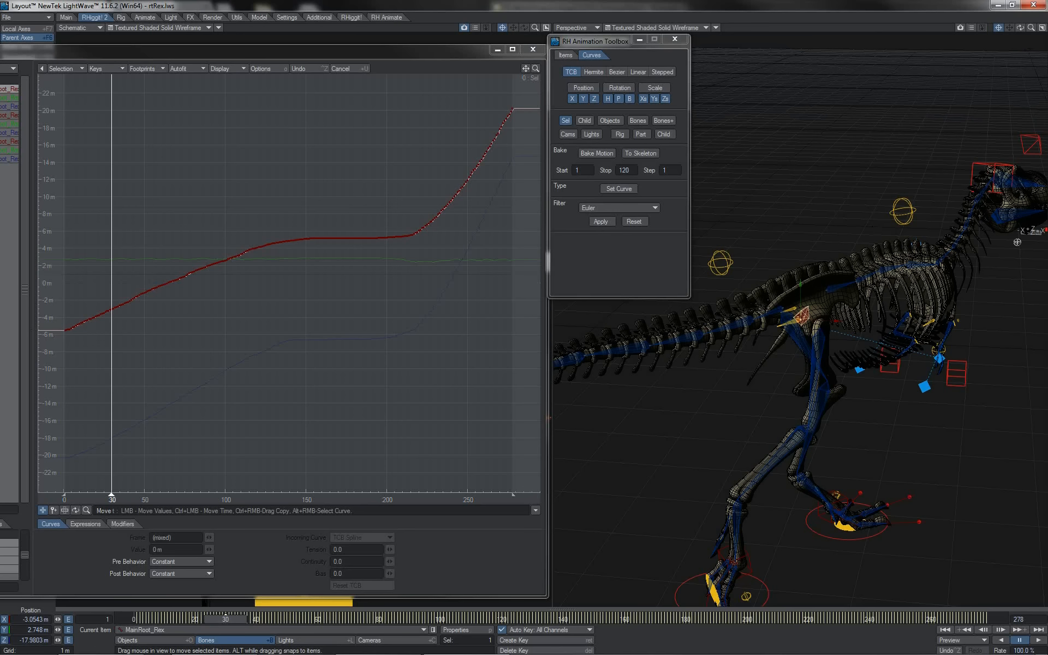
click(583, 88)
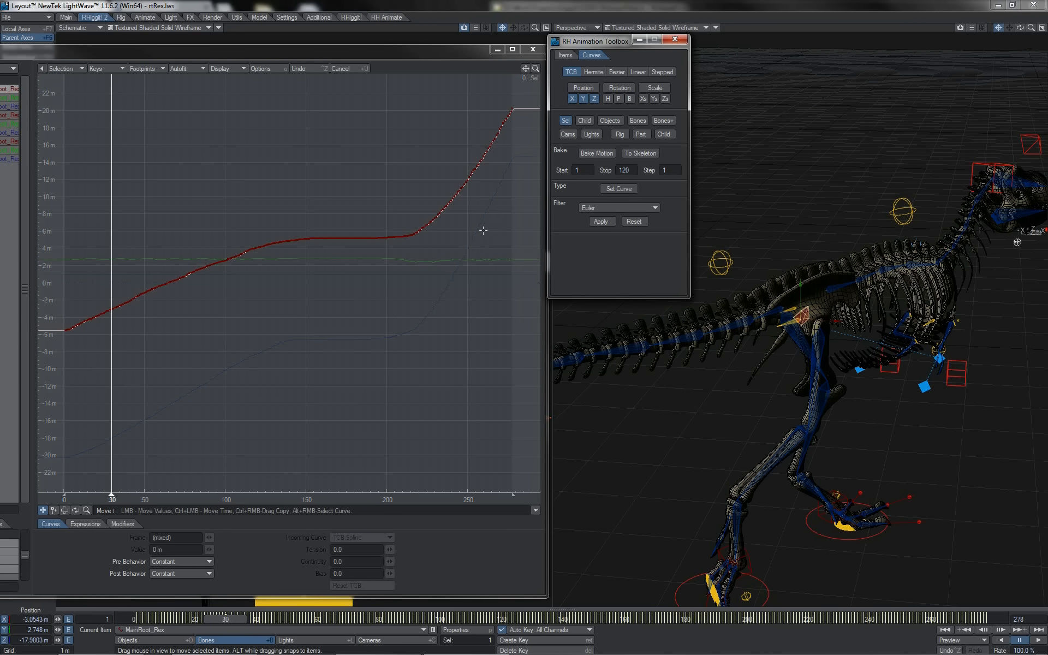
click(584, 99)
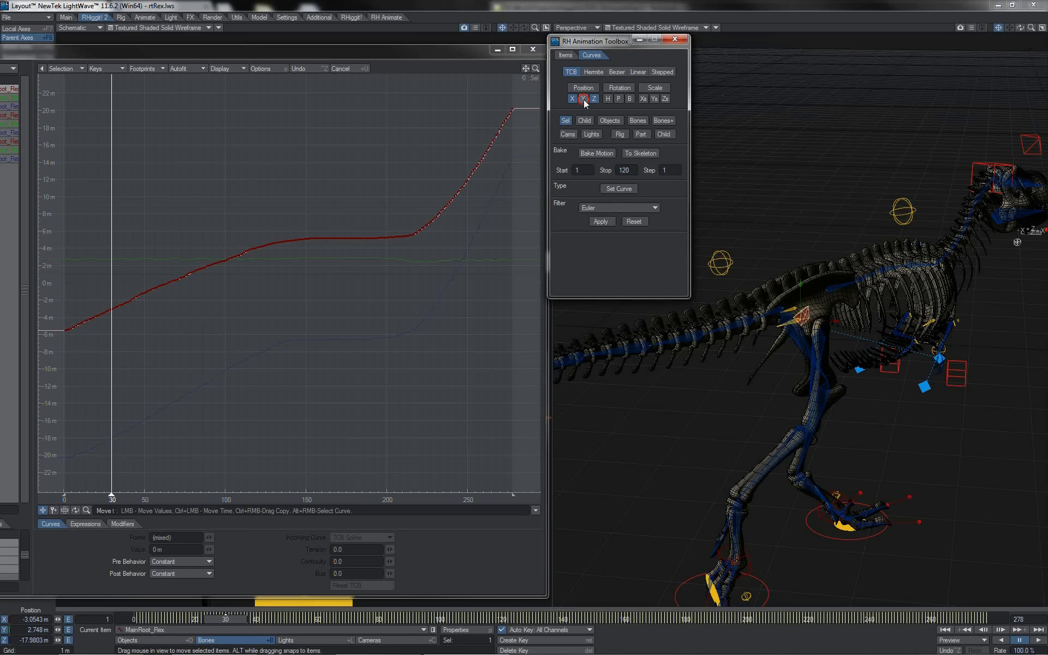
click(627, 189)
drag(536, 68, 769, 91)
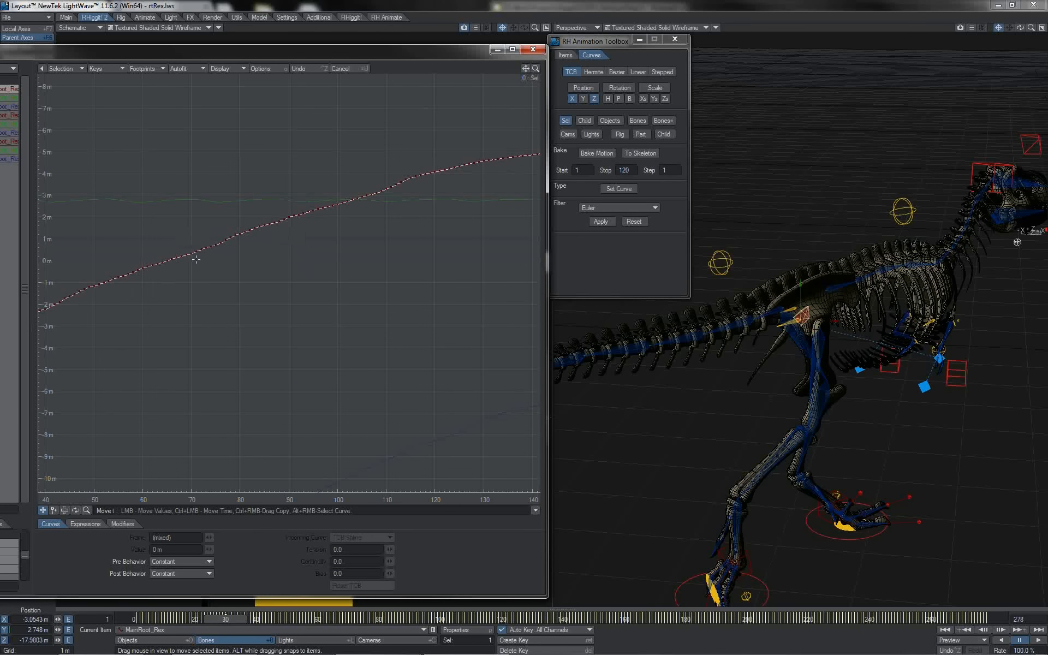
Thin the main root's Position X and Z keys with the Reduce filter, trying a 0.01 multiplier and tuning multiplier and strength
click(604, 208)
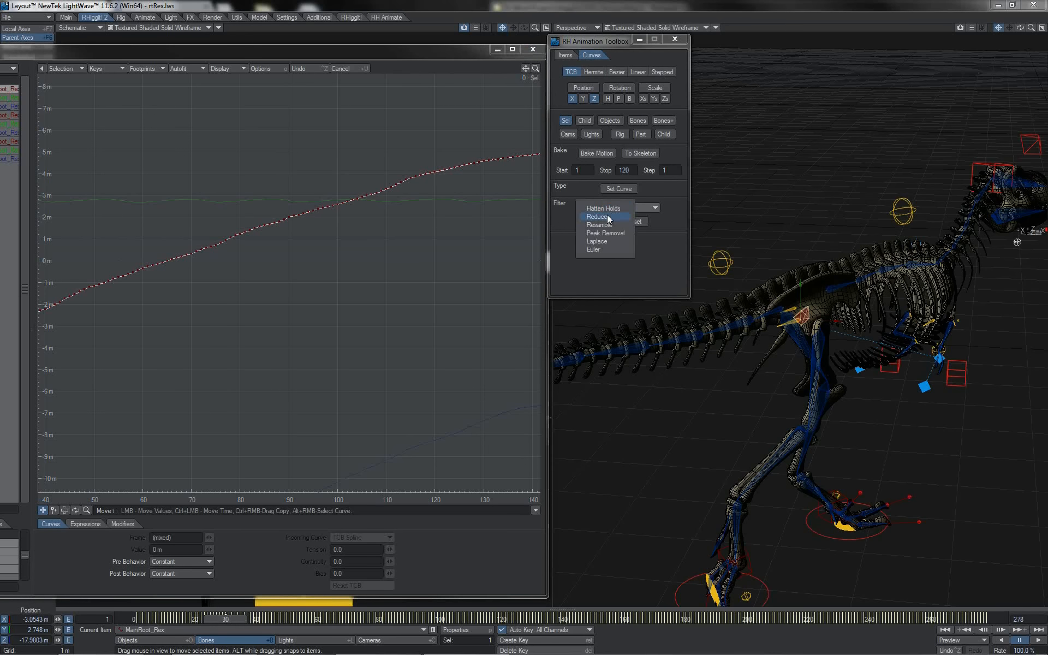
click(607, 216)
click(603, 221)
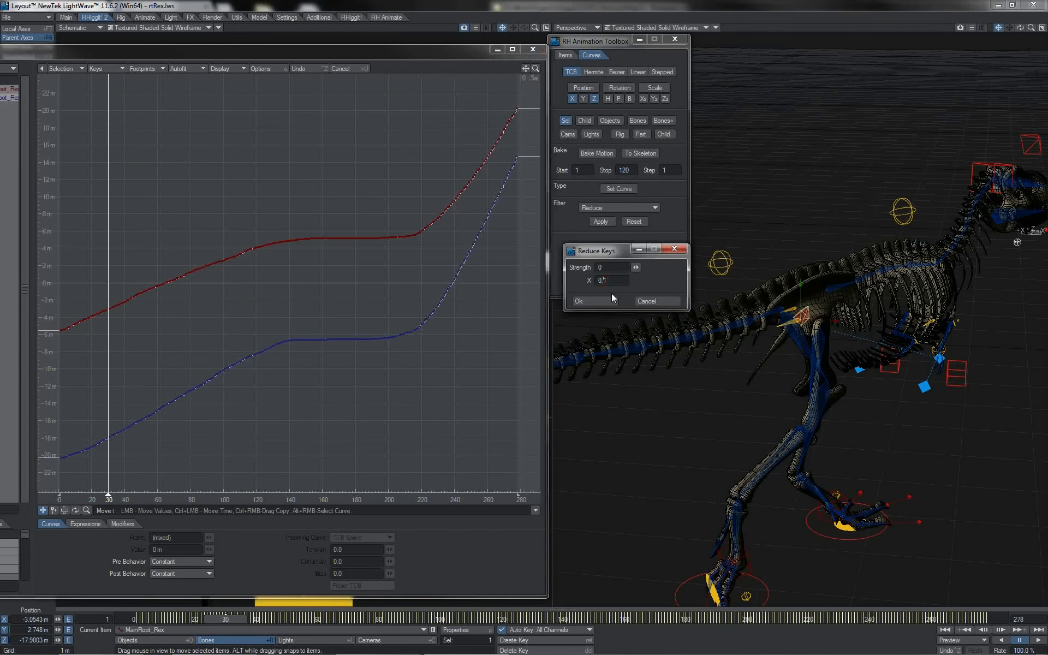
text(0)
drag(636, 267, 635, 269)
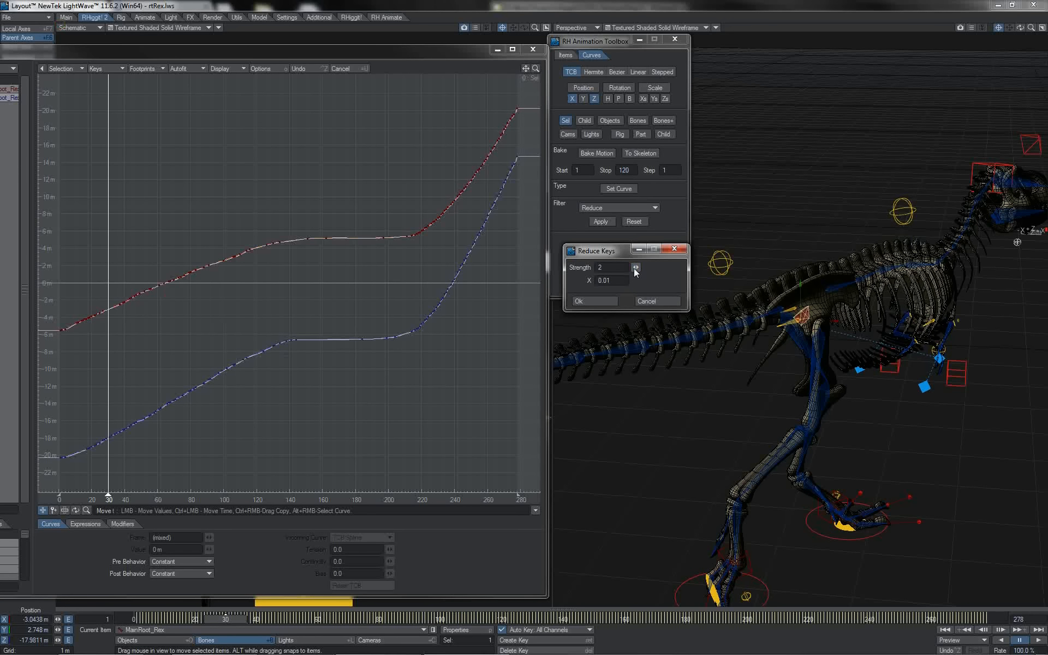
click(607, 280)
text(0)
drag(633, 269, 650, 269)
click(590, 300)
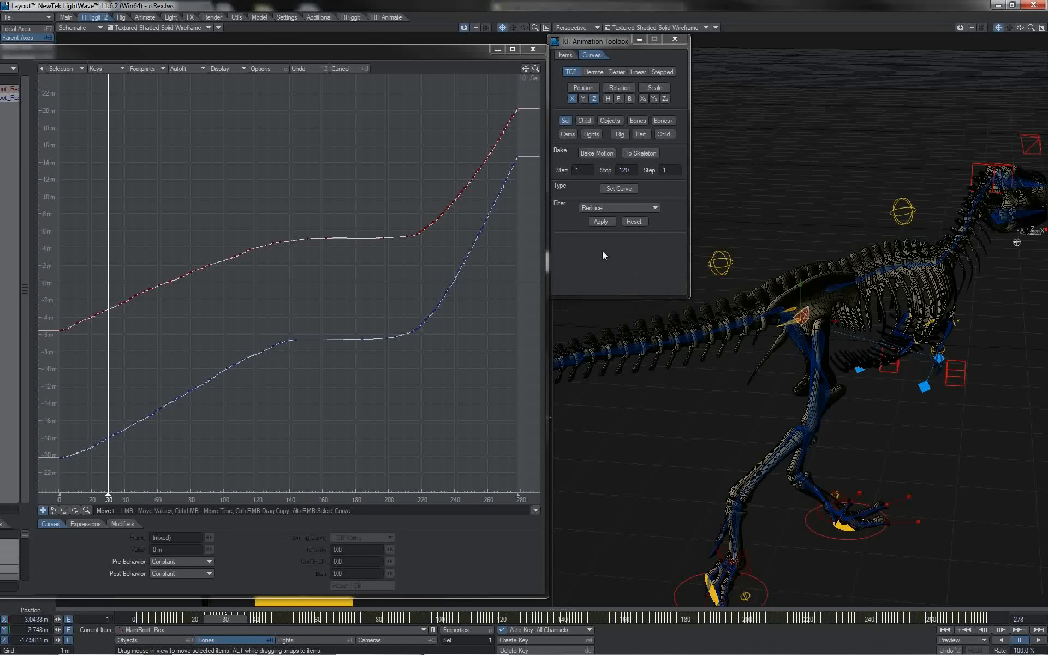
Apply the Reduce filter to the main root's Position Y curve with strength 19 and multiplier 0.001
click(601, 222)
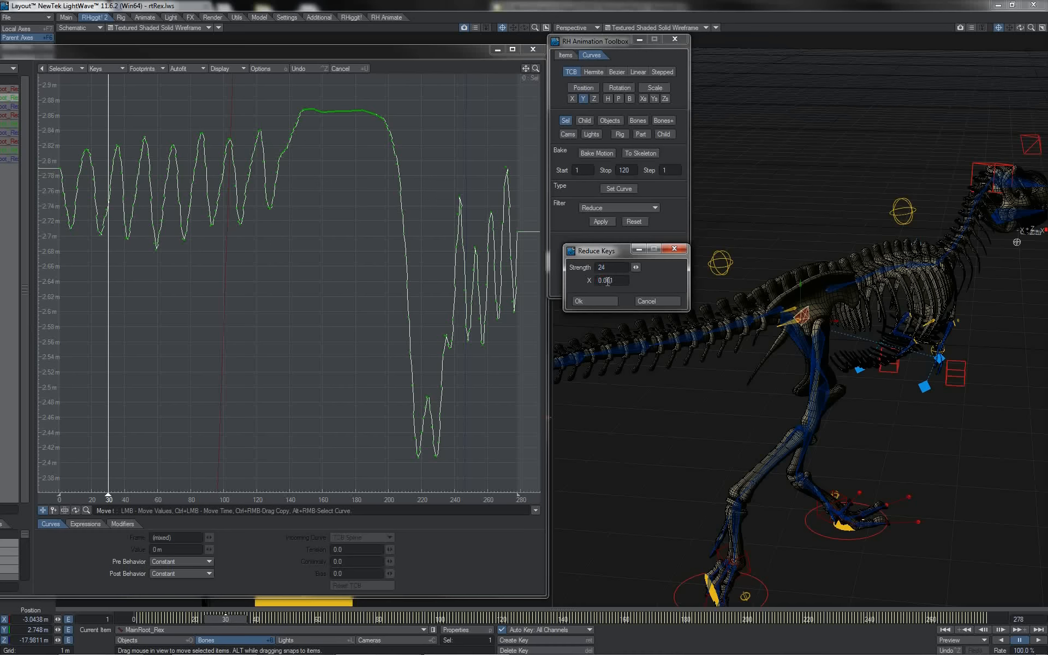
drag(636, 265, 630, 267)
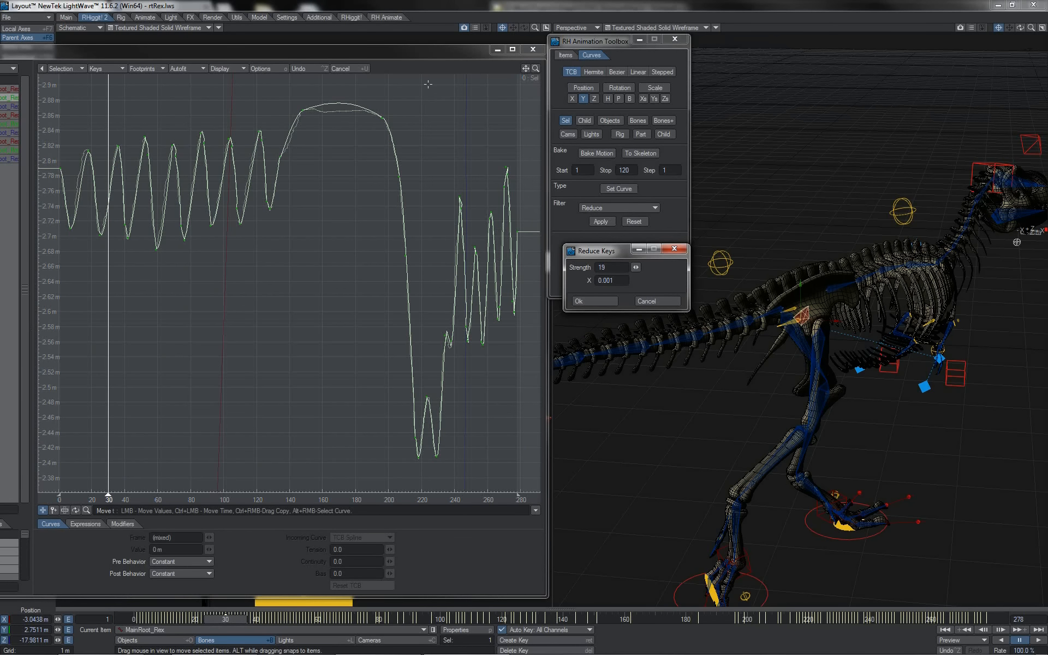
click(584, 301)
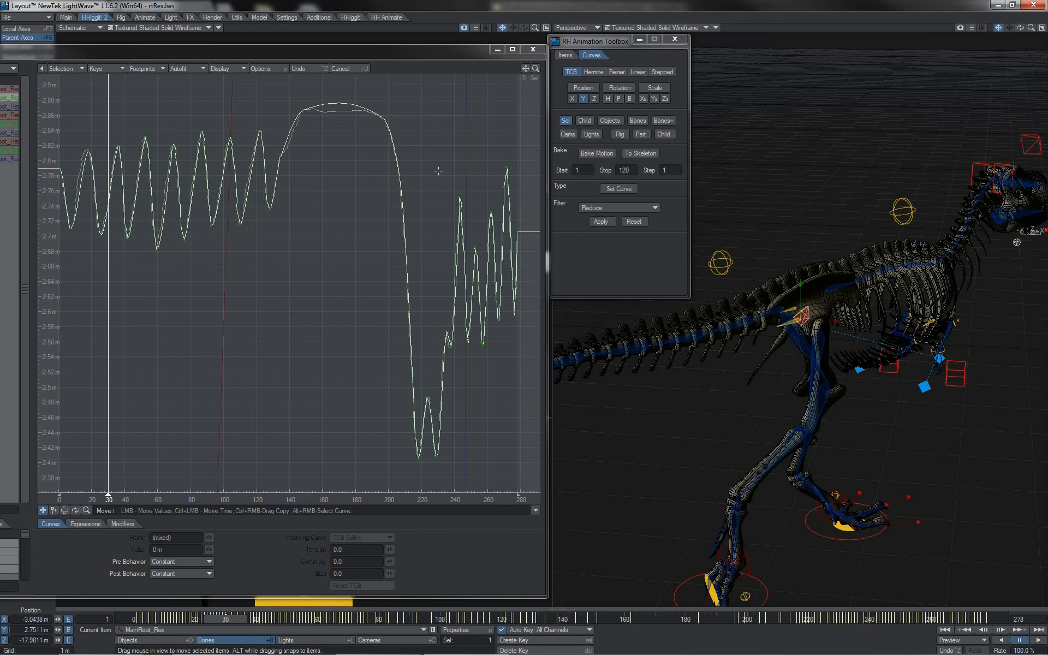
Flatten the hold in the main root's Position Y curve with tension 0.325 at frame 196 and 0.855 at frame 148
right_drag(403, 91, 288, 134)
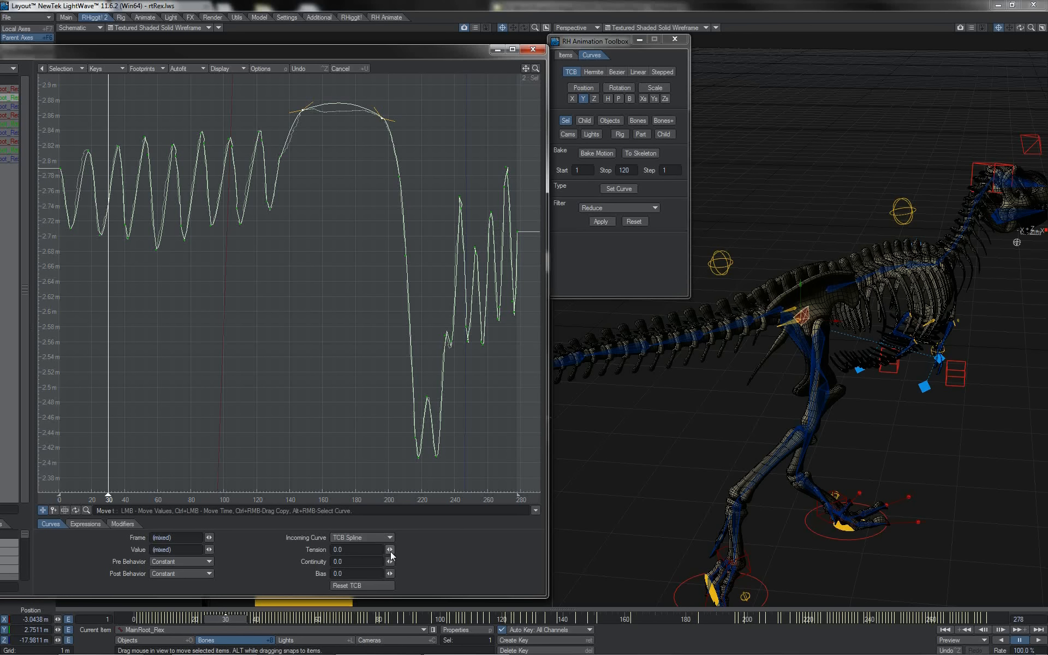
drag(390, 550, 429, 550)
click(366, 112)
drag(390, 550, 375, 550)
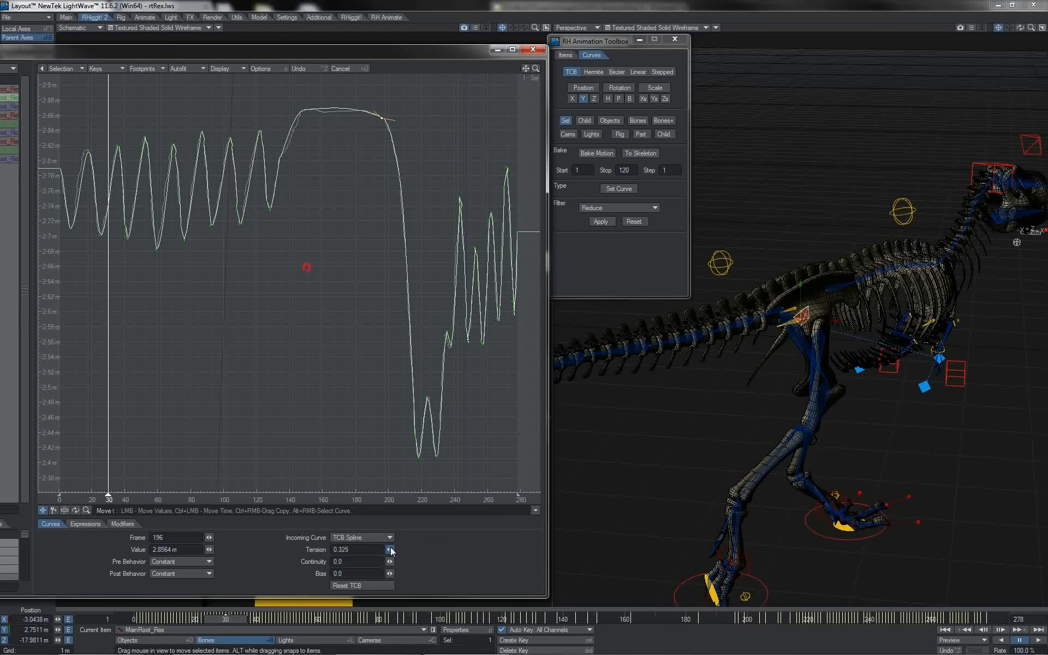
click(303, 109)
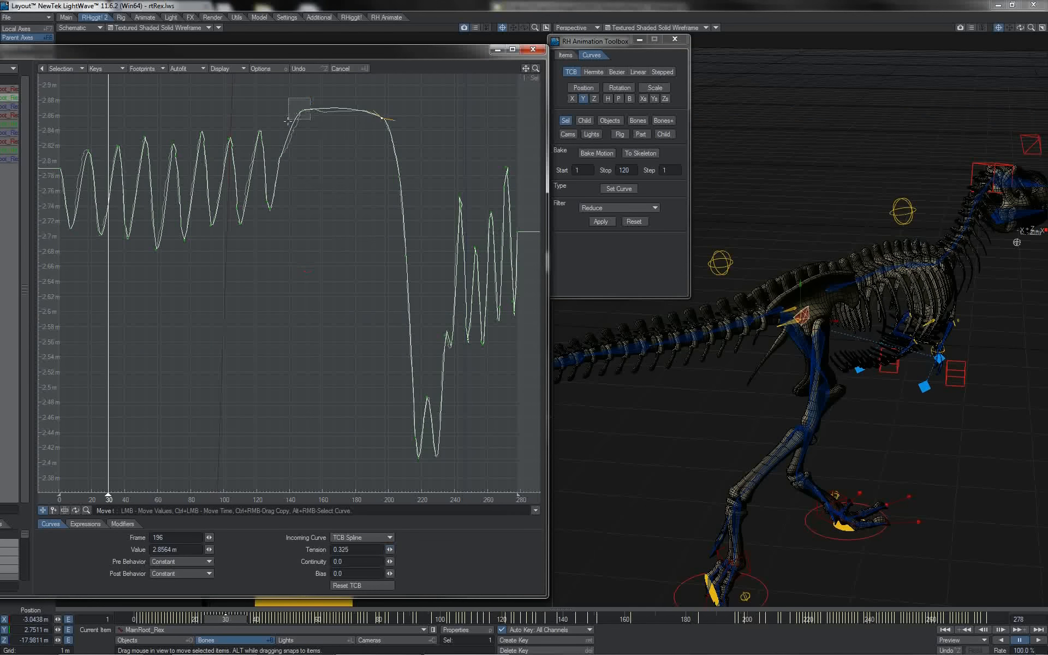
Reduce the keys of MainRootOffset_Rex's heading, pitch and bank curves, using multiplier 0.003 and strength 56
click(600, 222)
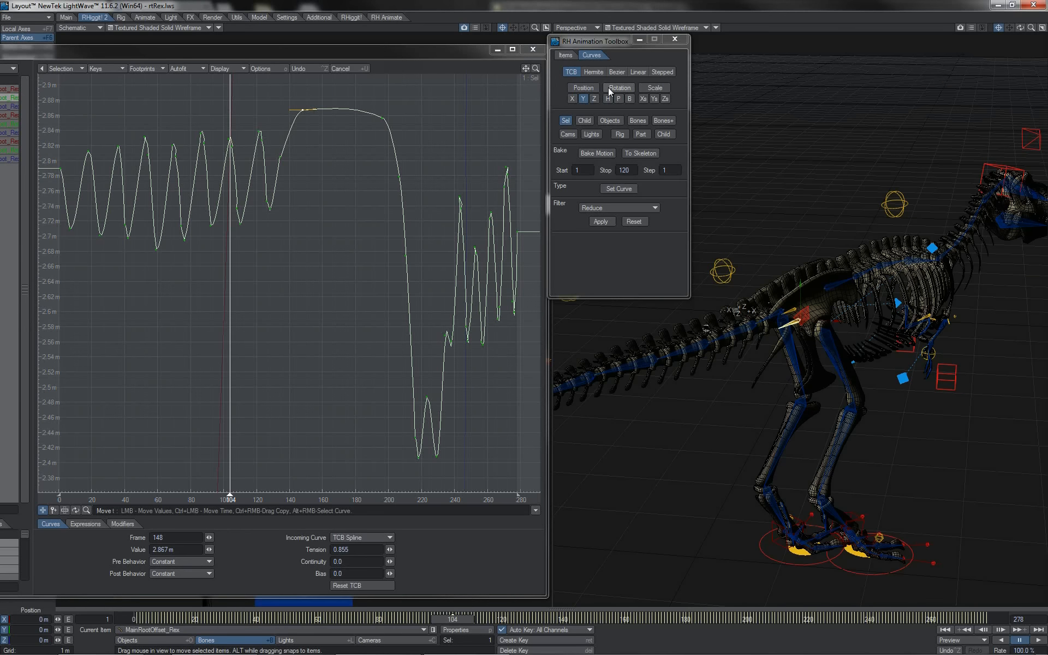
click(609, 87)
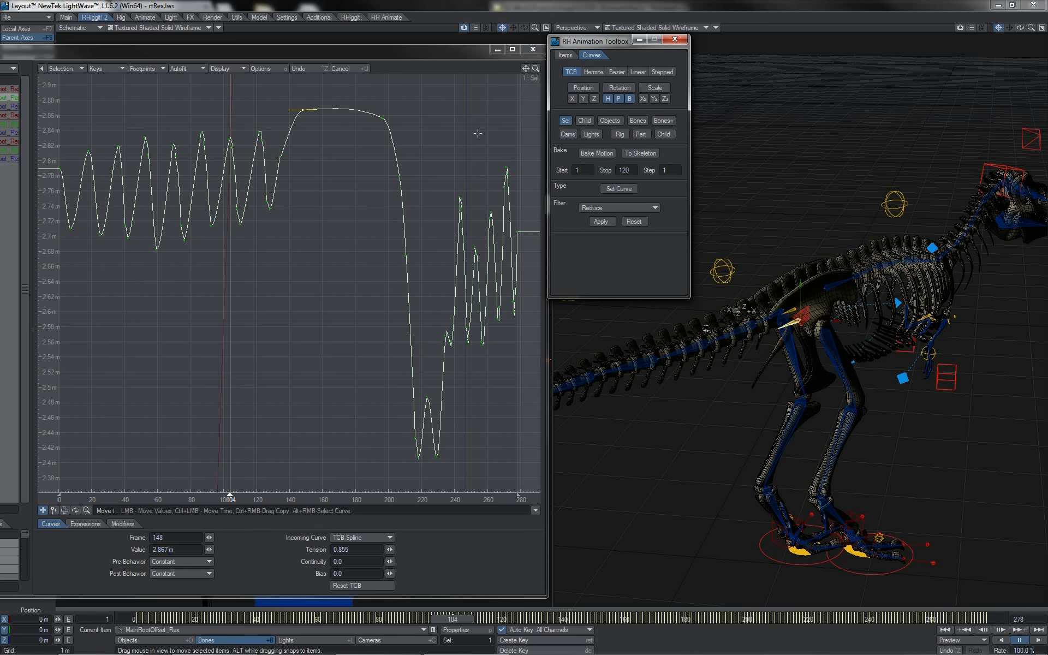
click(320, 54)
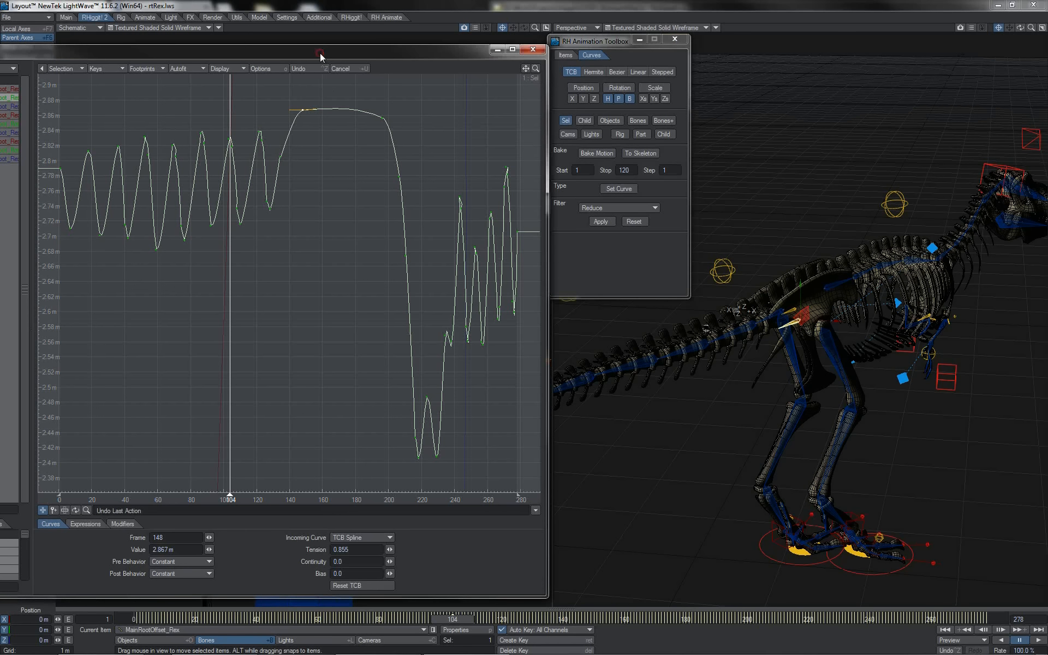
key(shift+g)
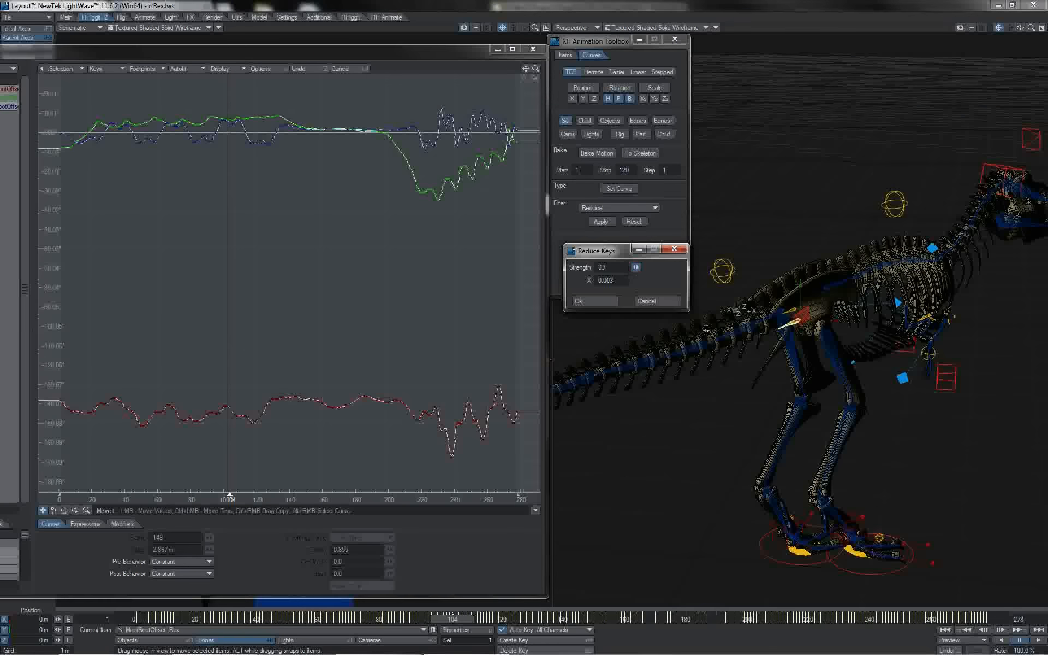
drag(636, 267, 636, 267)
drag(635, 267, 636, 267)
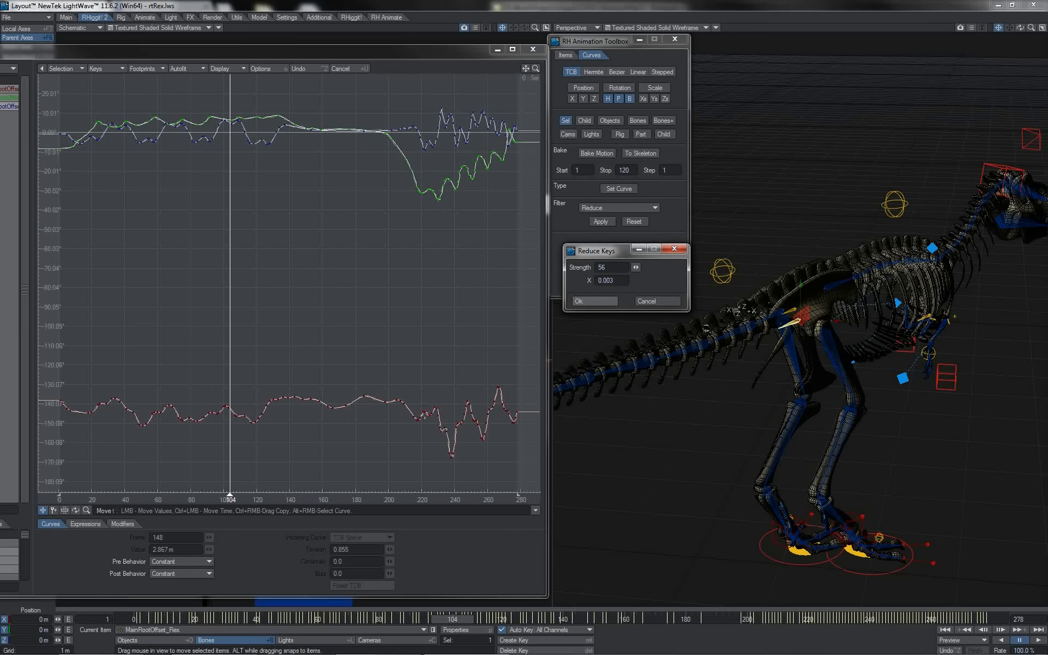
drag(636, 267, 638, 267)
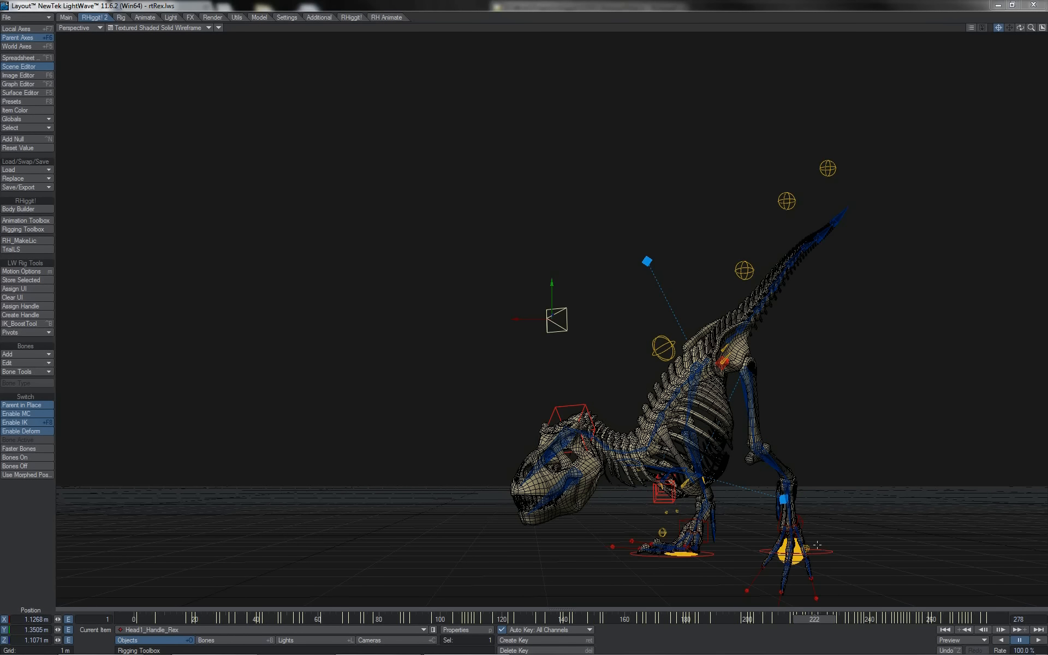
Select both leg IK controllers and limit the Animation Toolbox channels to Position X and Z
click(817, 547)
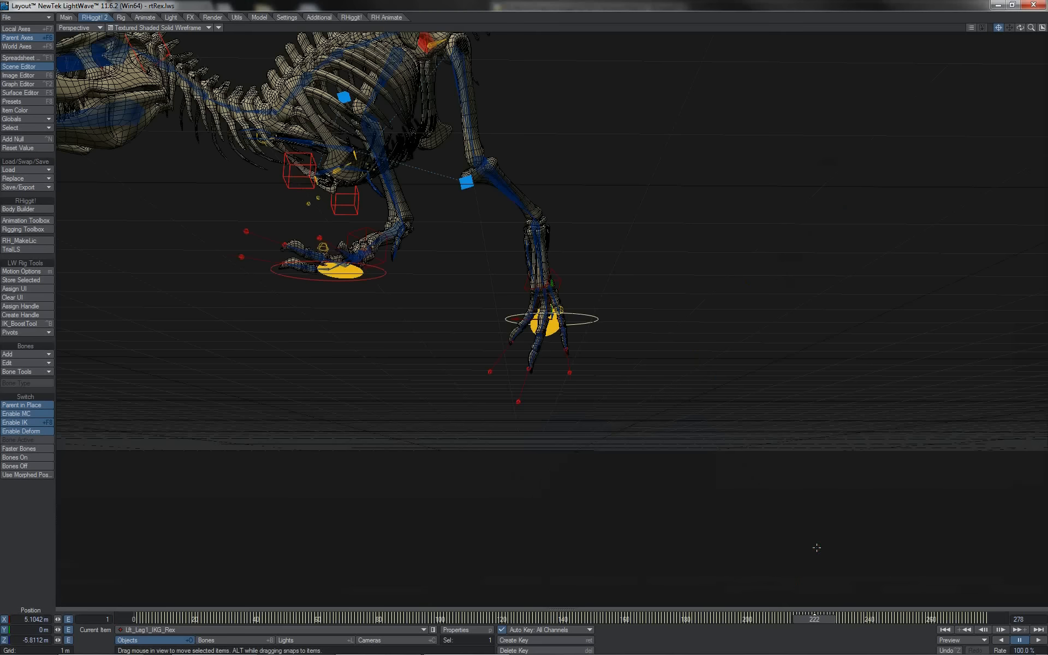
shift+click(381, 279)
click(1020, 29)
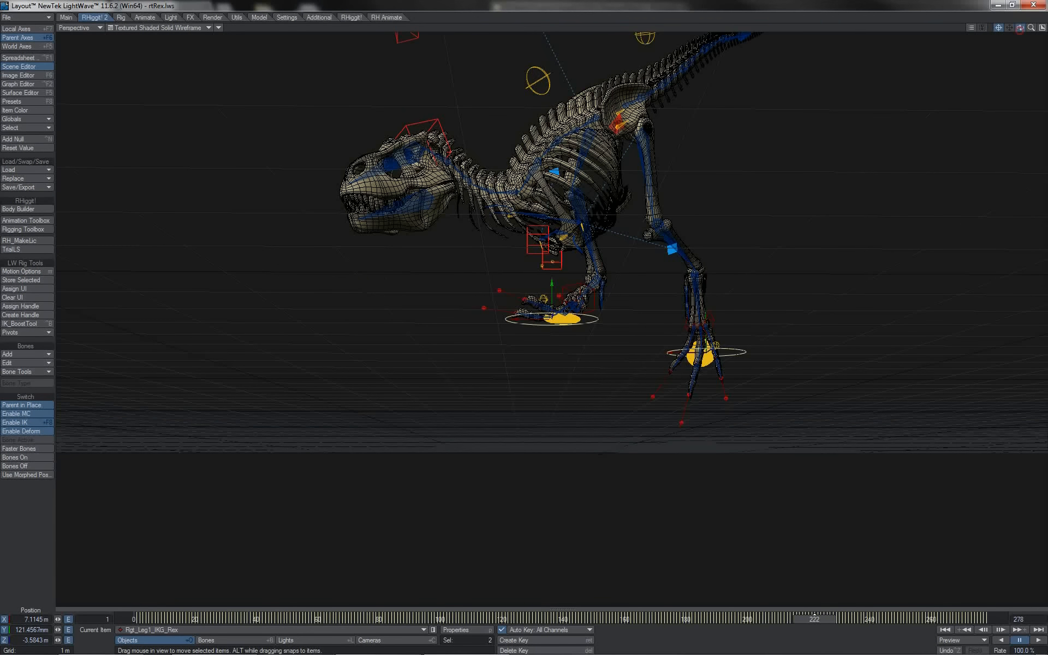
drag(1020, 29, 1010, 47)
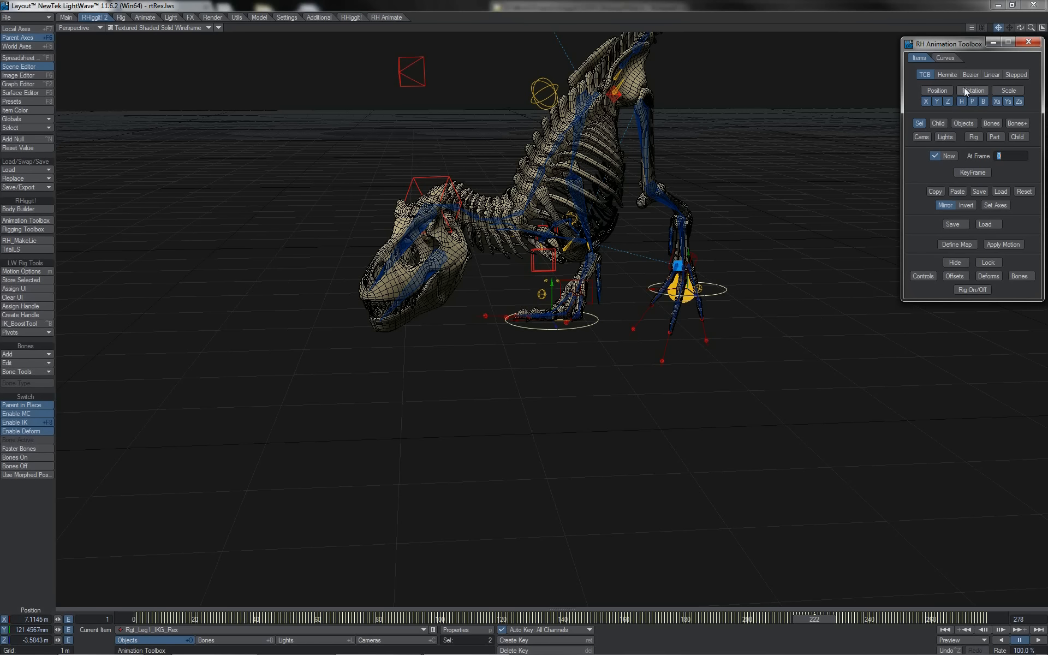
click(938, 100)
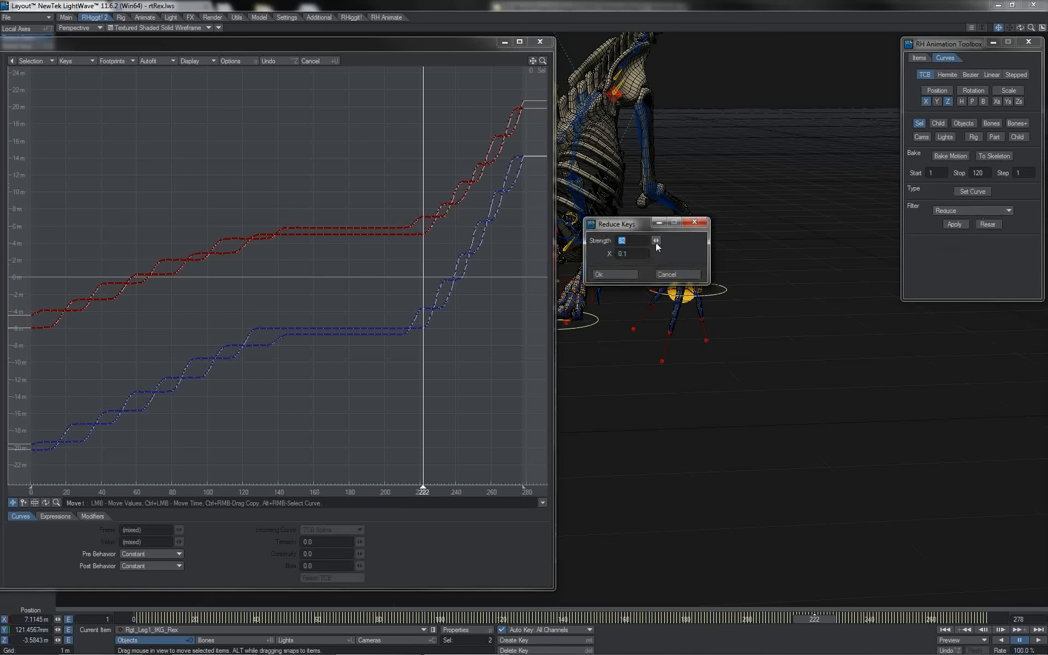
Reduce the leg controllers' Position X and Z keys with multiplier 0.001 and strength 82
key(Return)
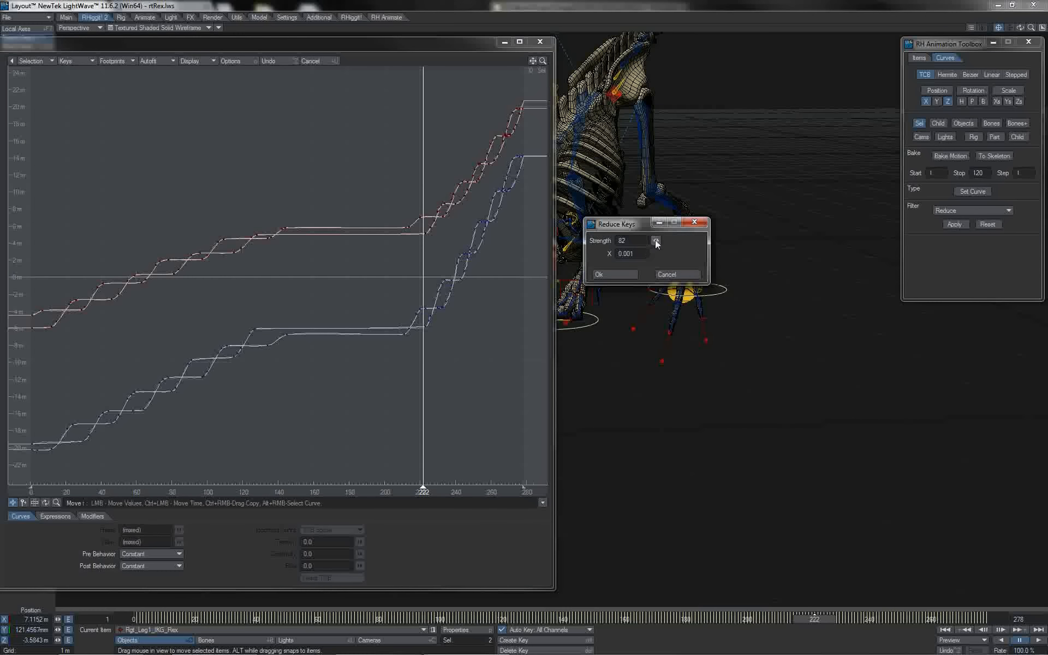
click(655, 240)
drag(657, 240, 660, 240)
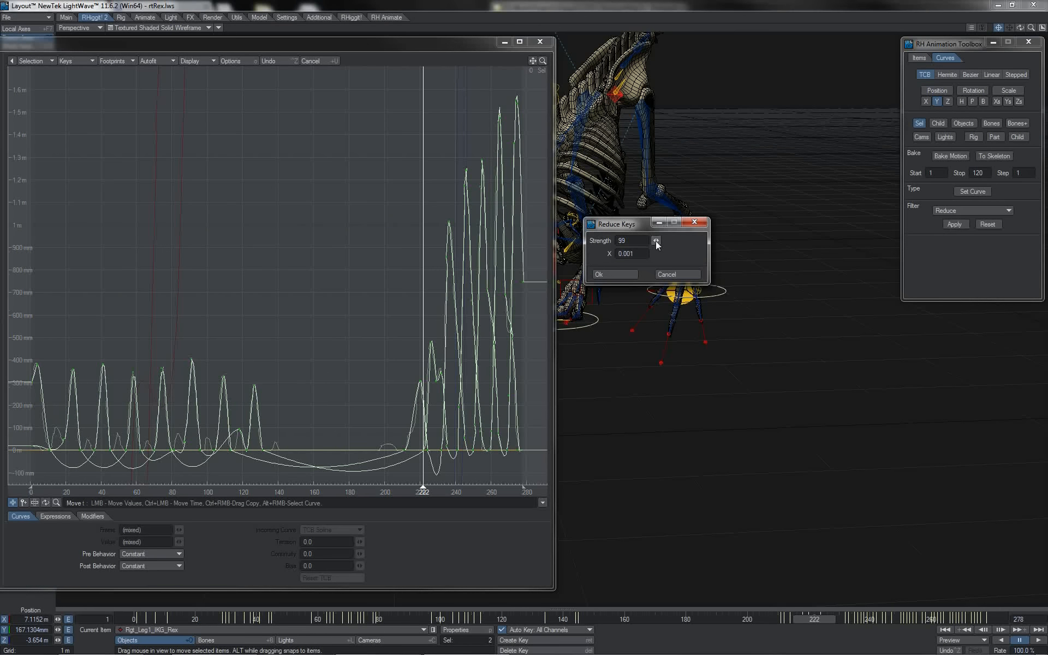
Apply the Reduce filter to the leg controllers' Position Y curves with multiplier 0.001, tuning the strength to preserve the foot motion
click(657, 240)
drag(656, 240, 656, 240)
click(614, 274)
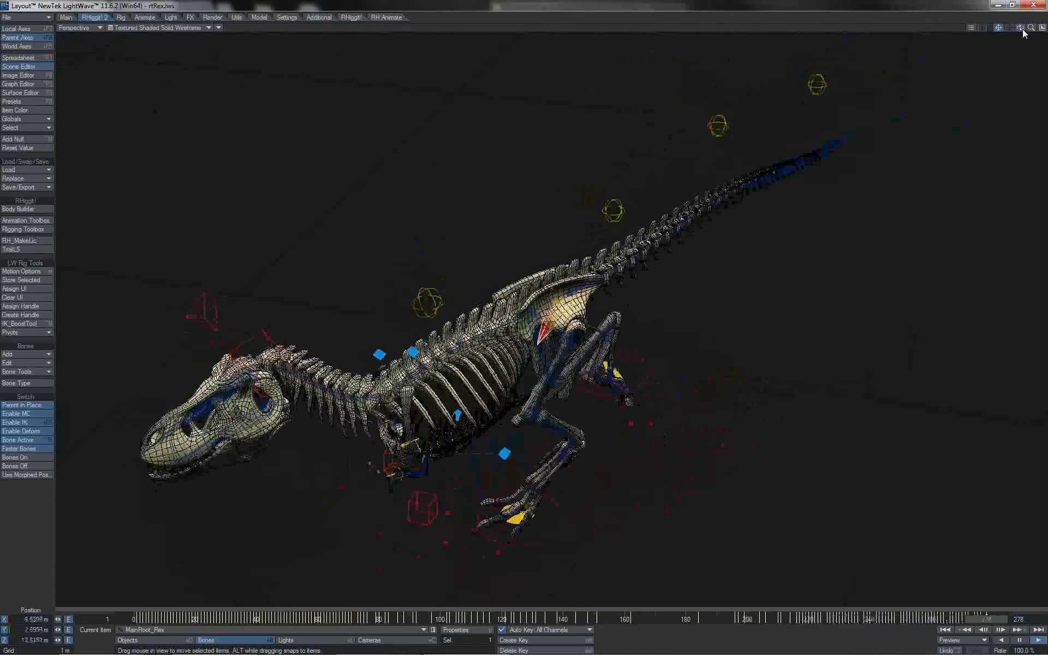
Play back and scrub the T-rex animation from several angles, examining the leg and foot motion
drag(1023, 28, 1017, 27)
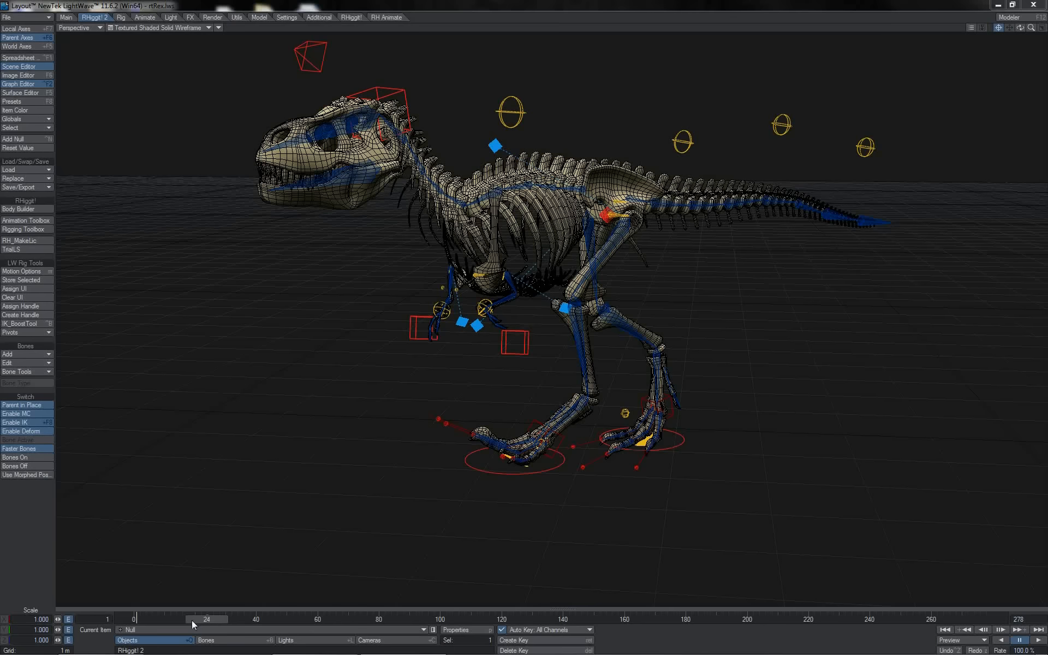
click(191, 620)
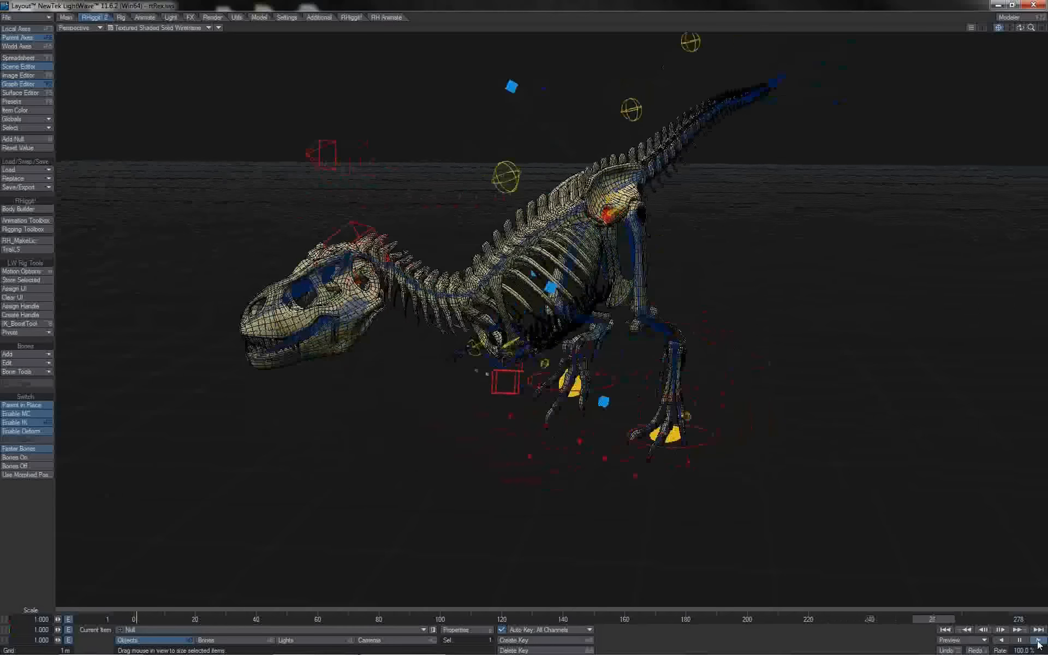
click(1020, 640)
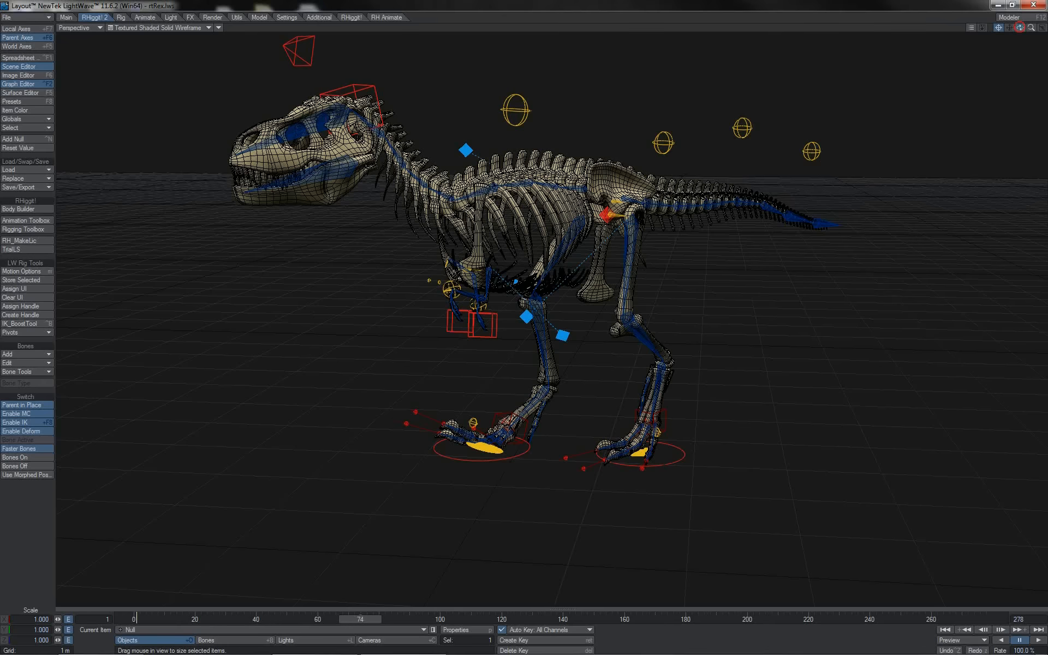
drag(1020, 27, 597, 312)
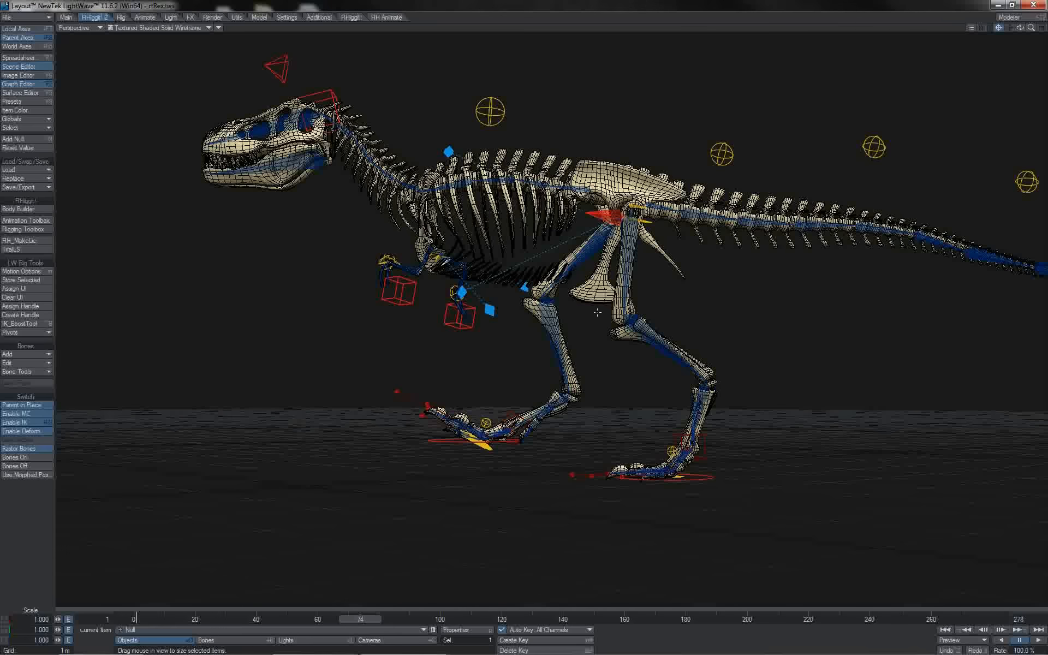
drag(369, 618, 316, 619)
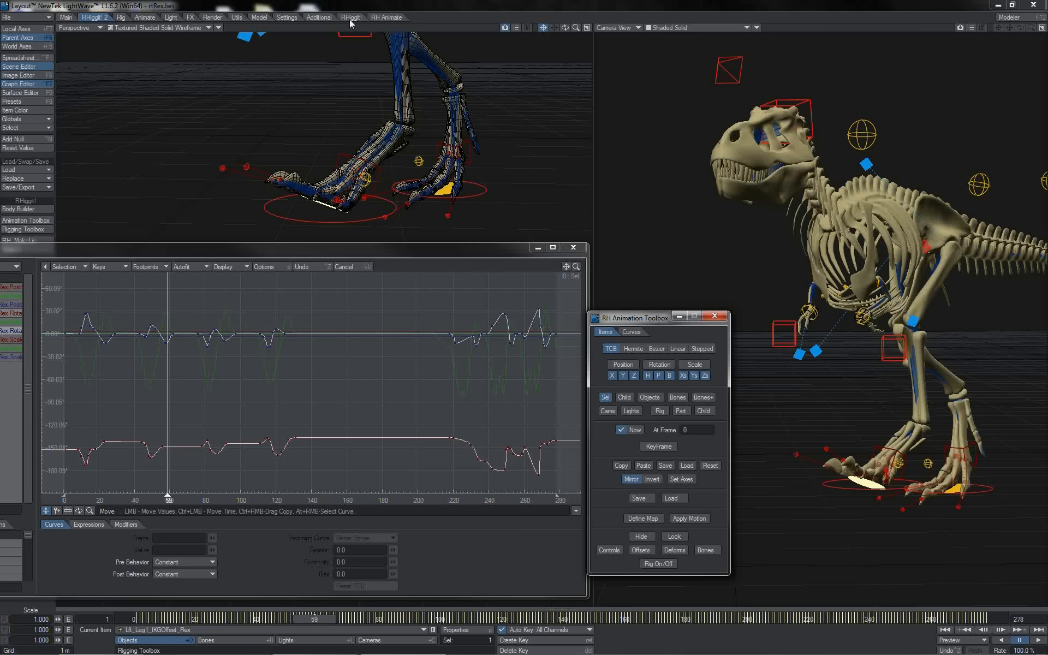
Isolate the pitch rotation curves of both leg IK offset controllers in the graph
key(y)
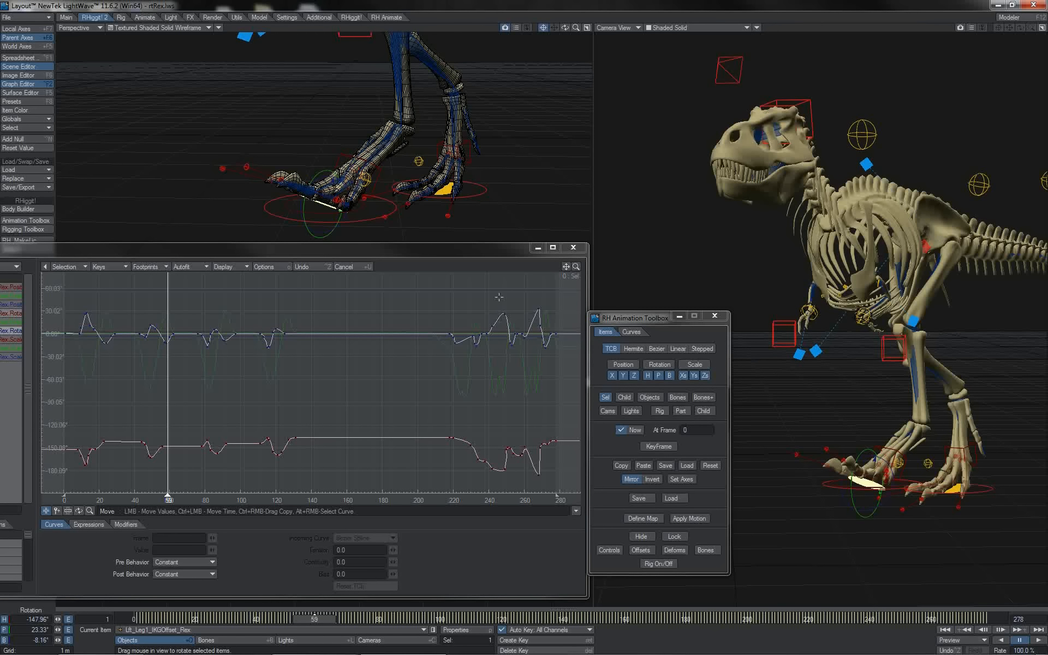
drag(519, 283, 441, 447)
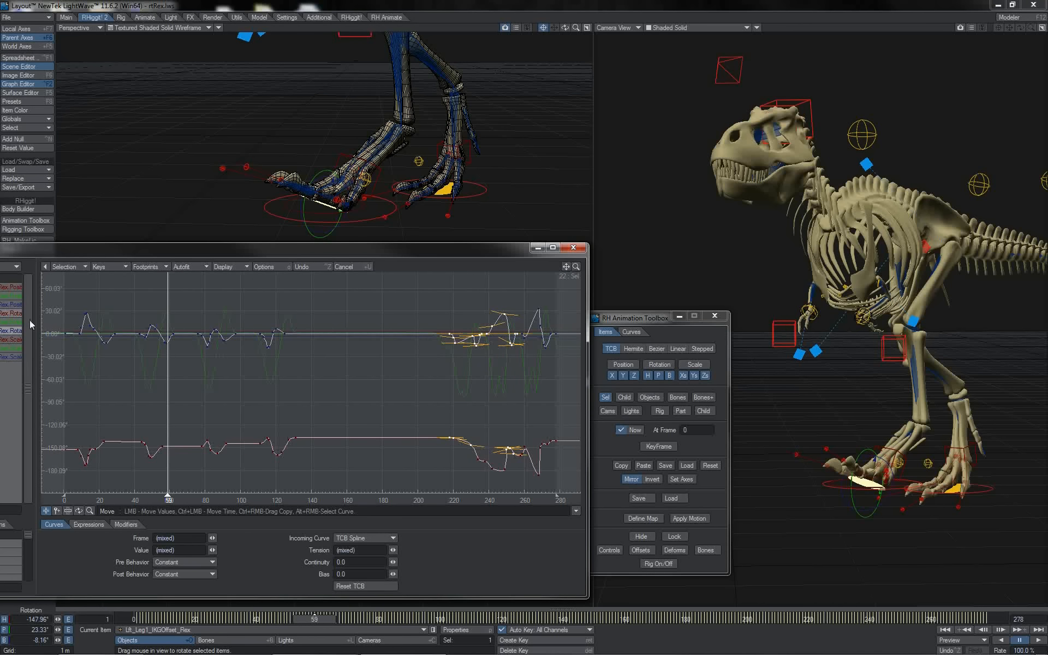
click(11, 322)
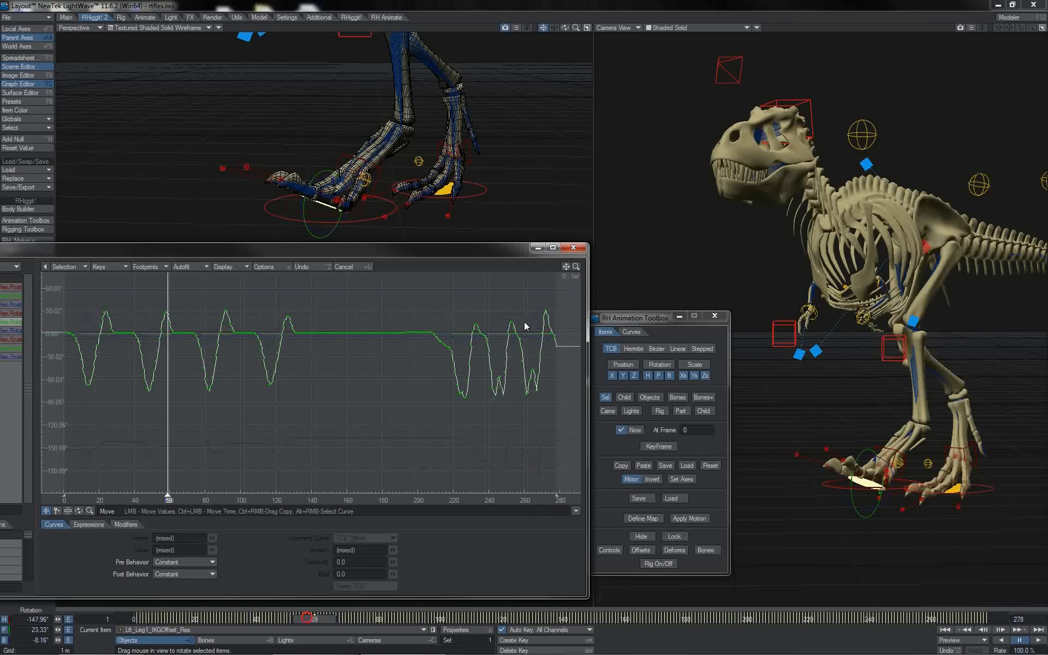
drag(309, 621, 329, 619)
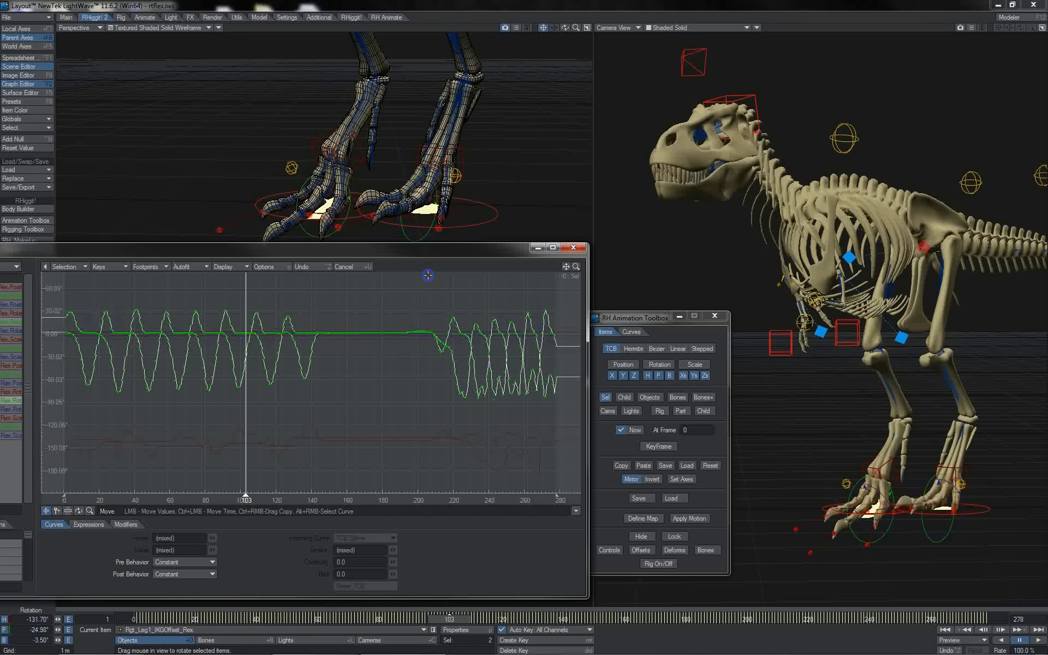
Set all pitch keys of both leg offset controllers up to about frame 205 to 0 degrees
drag(428, 274, 61, 432)
click(160, 550)
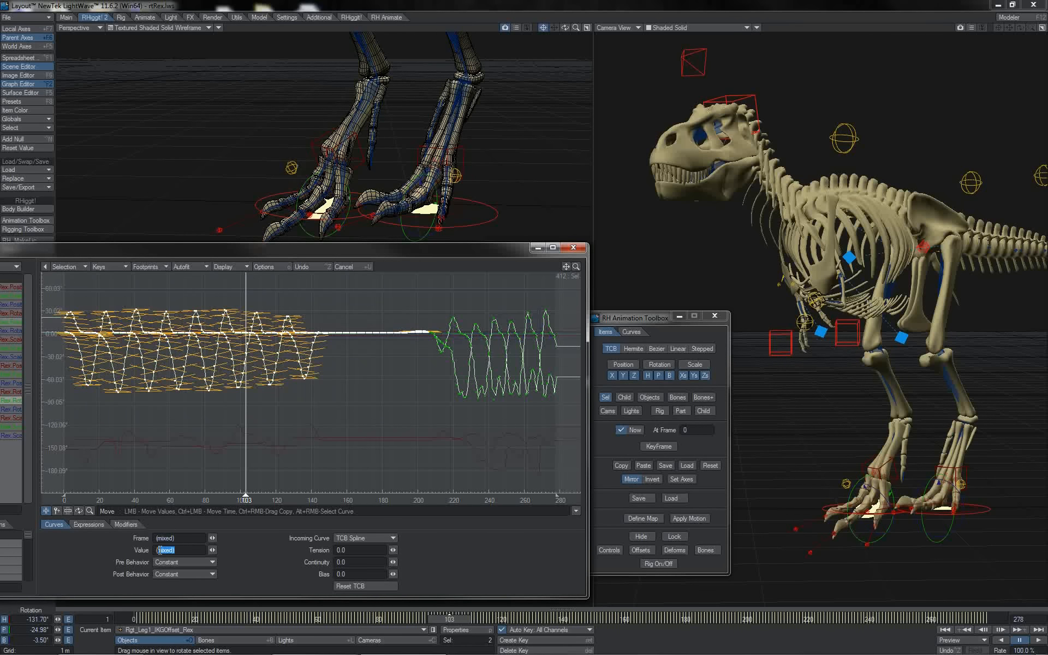
click(155, 555)
text(0)
key(Return)
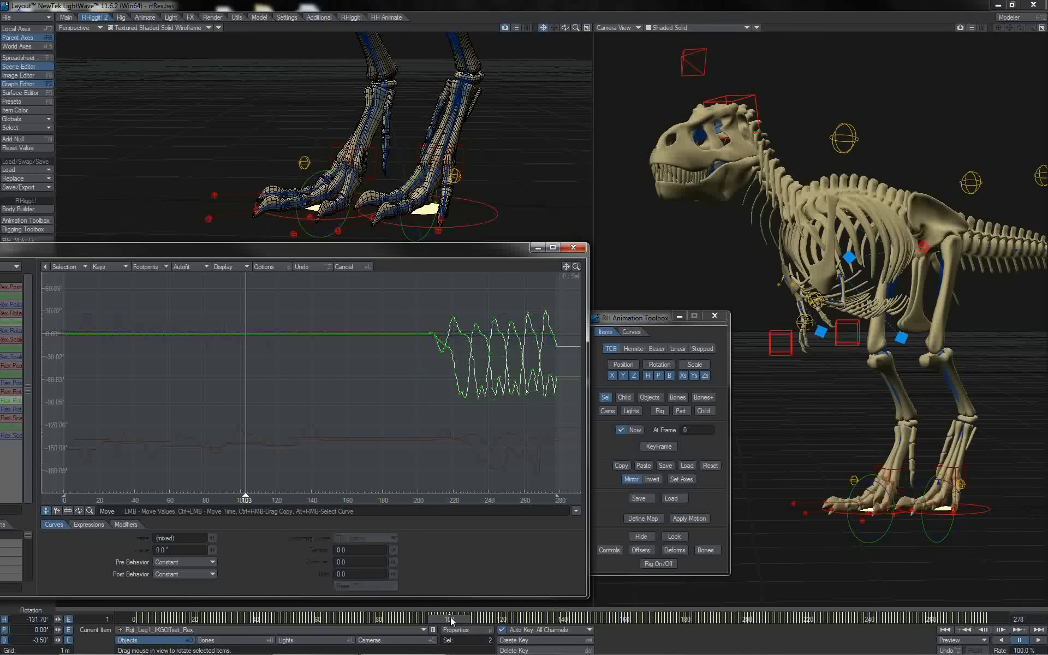
mouse_move(452, 621)
mouse_down()
mouse_move(155, 620)
mouse_move(371, 620)
mouse_move(254, 620)
mouse_up()
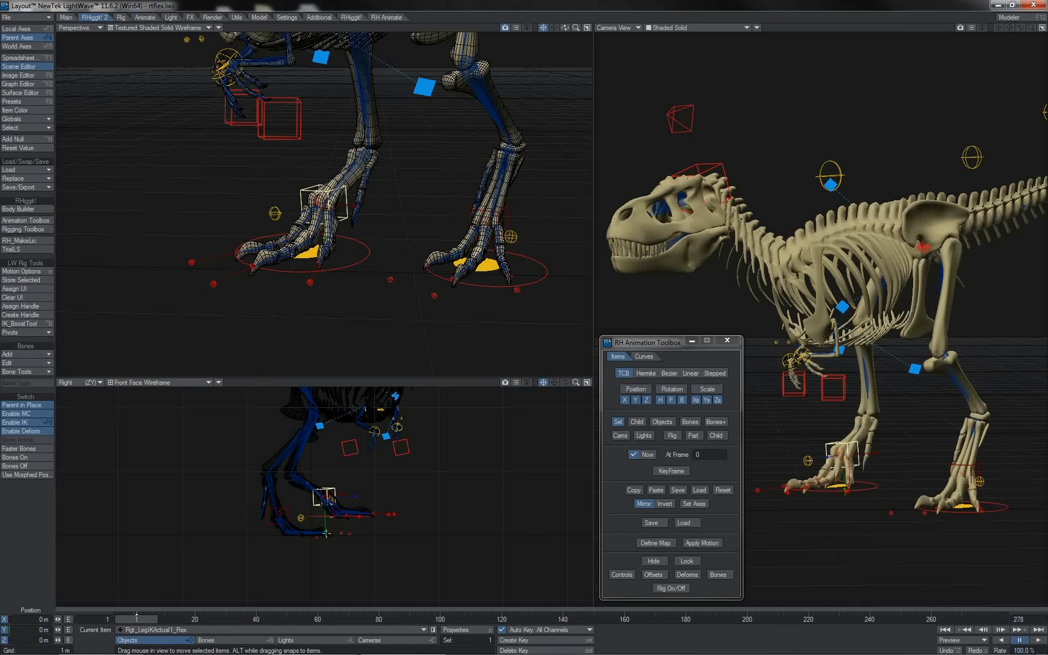
Adjust the height of Rgt_LegIKActual1_Rex at frame 1 and select the matching left leg controller
mouse_move(326, 532)
mouse_down()
mouse_move(328, 585)
mouse_move(328, 538)
mouse_up()
click(277, 522)
key(Right)
key(Right)
key(Right)
key(Right)
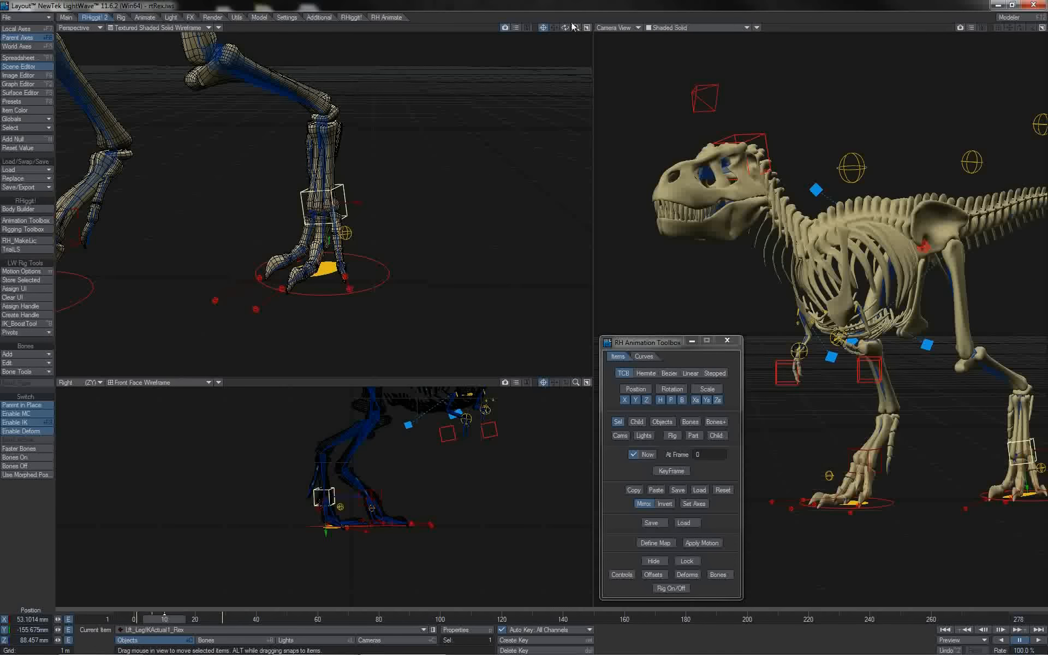
Move Lft_LegIKActual1_Rex to about 272 mm in Z at frame 19
drag(566, 27, 620, 14)
key(shift+Right)
key(shift+Right)
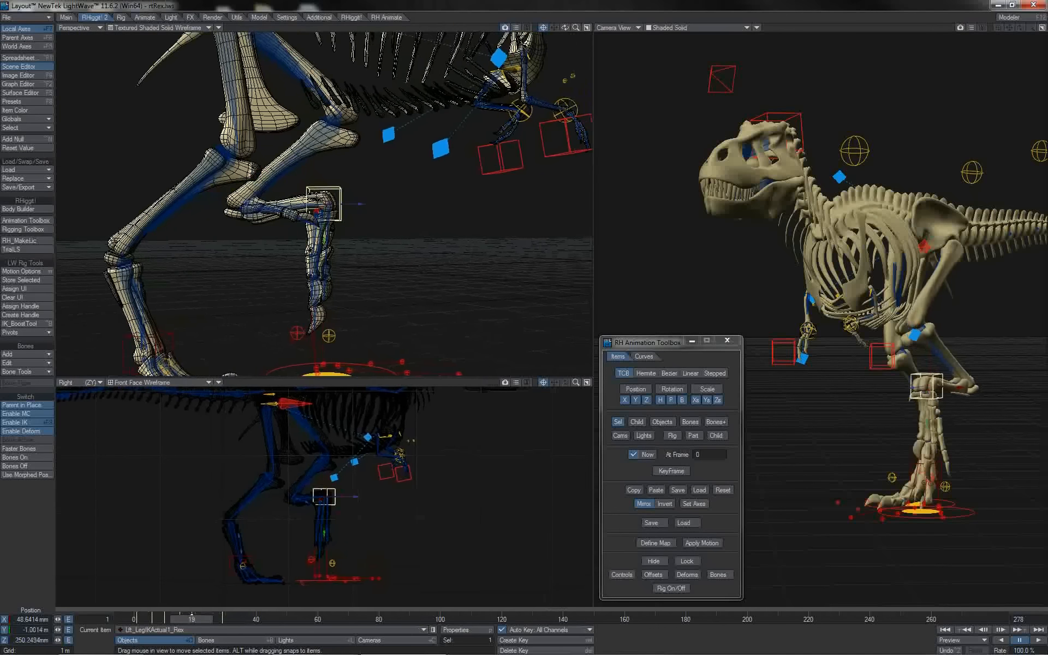
drag(361, 204, 363, 203)
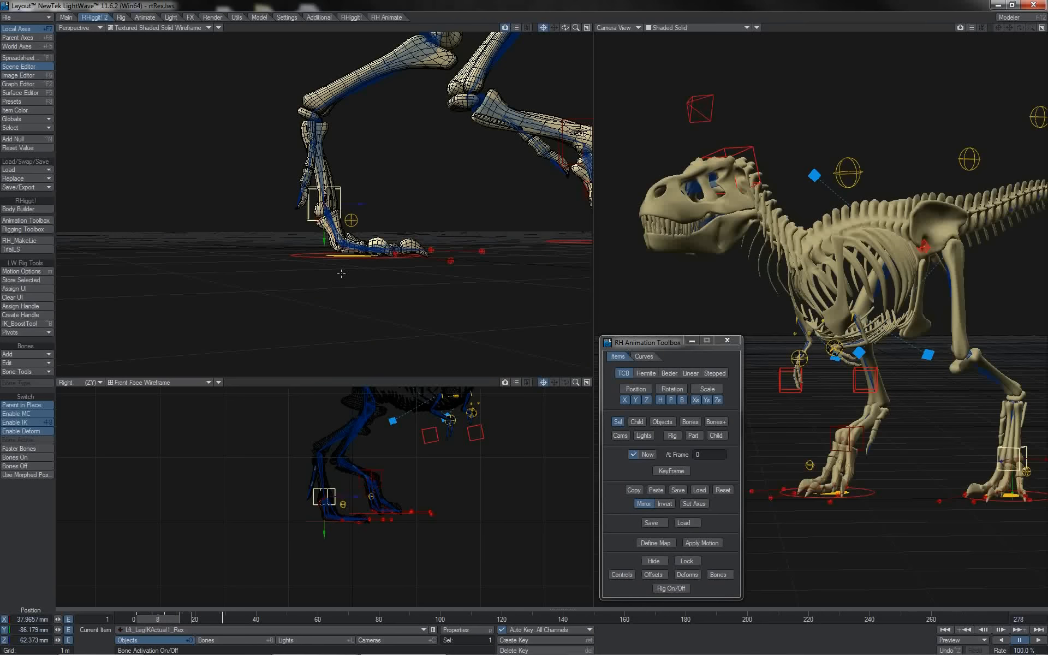
Try raising the left reverse-foot control about 180 mm in Y at frame 8, and delete that frame's key
click(354, 220)
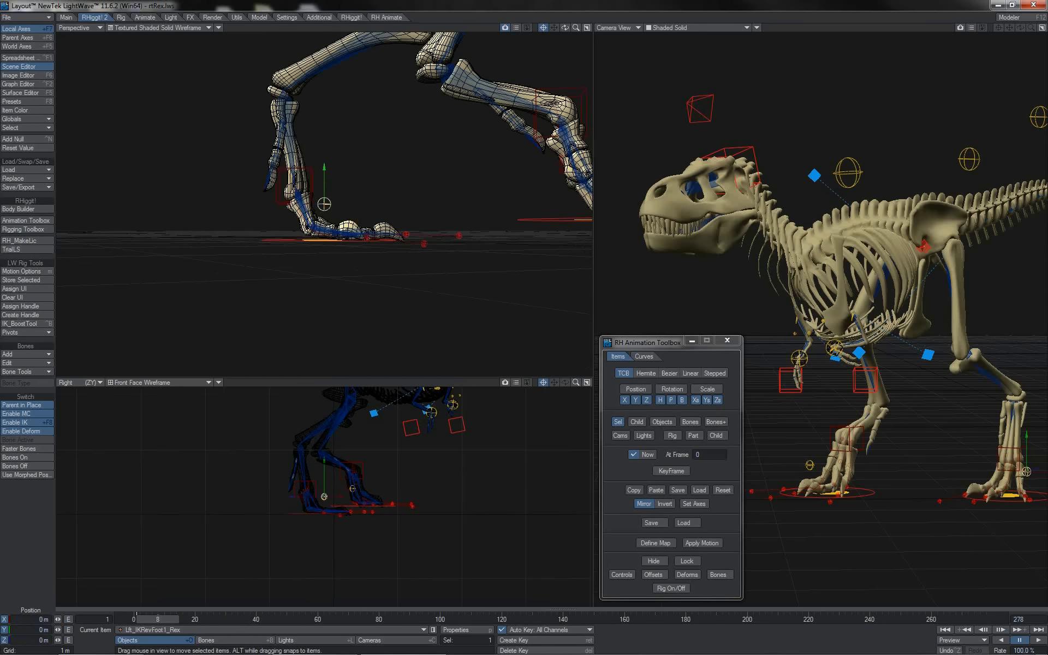
mouse_move(324, 185)
mouse_down()
mouse_move(324, 159)
mouse_move(324, 204)
mouse_move(325, 185)
mouse_up()
key(Delete)
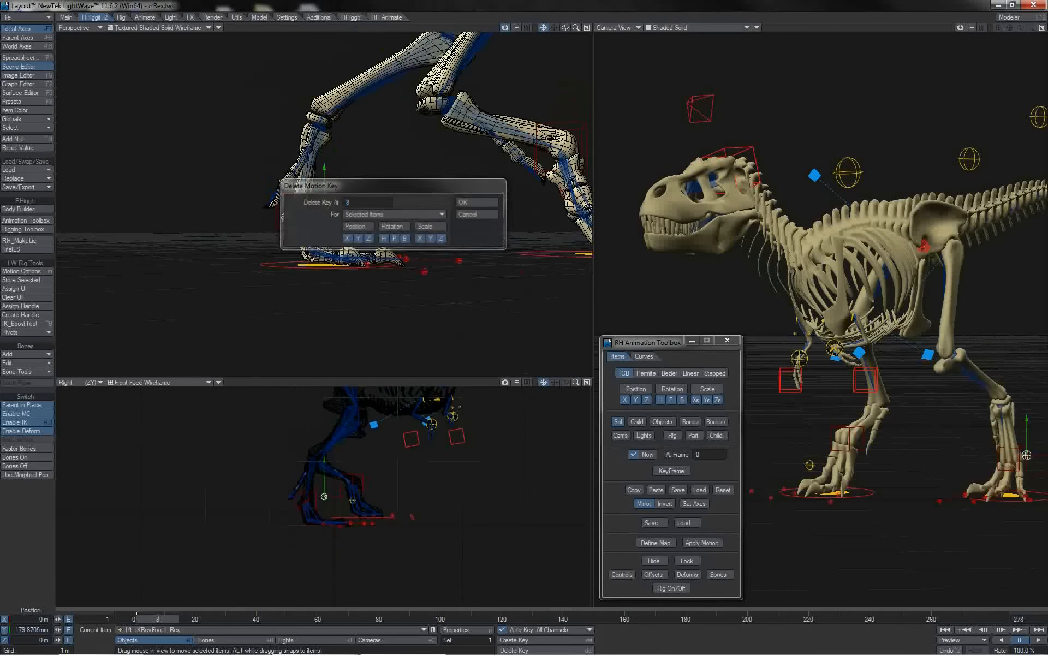
key(Return)
key(shift+Left)
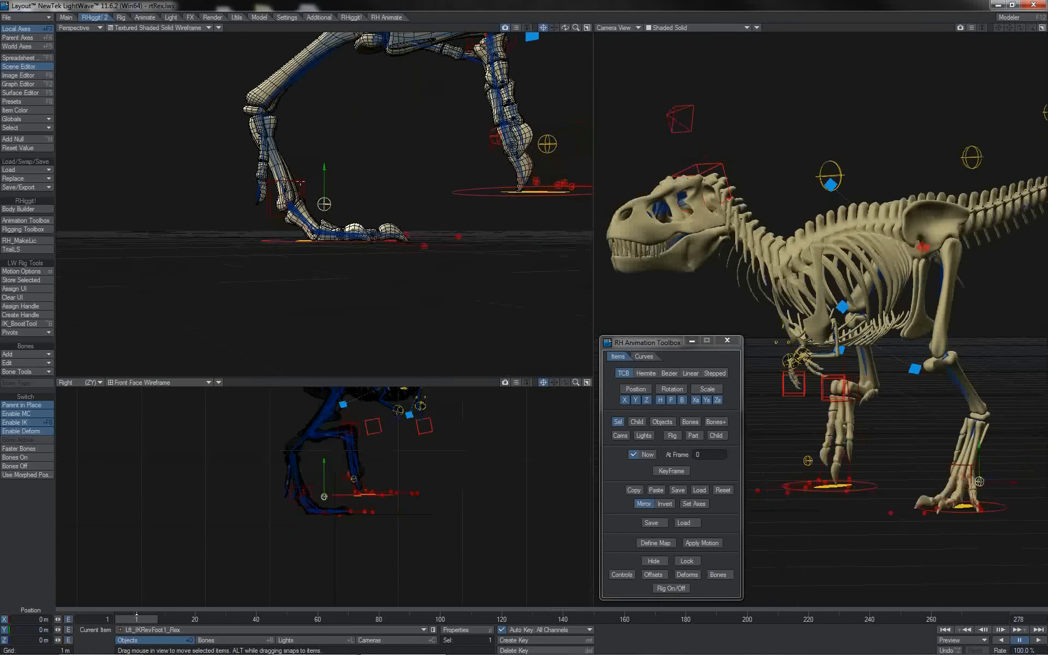
Raise the left reverse-foot control in Y to about 161 mm at frame 10 and about 219 mm at frame 19
click(300, 183)
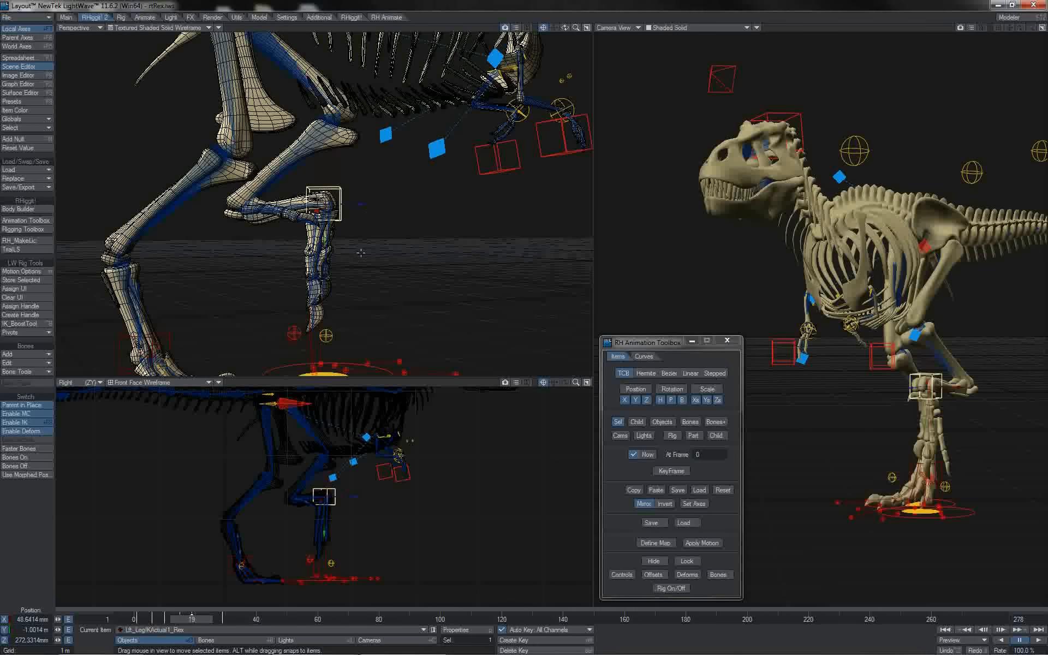
click(330, 332)
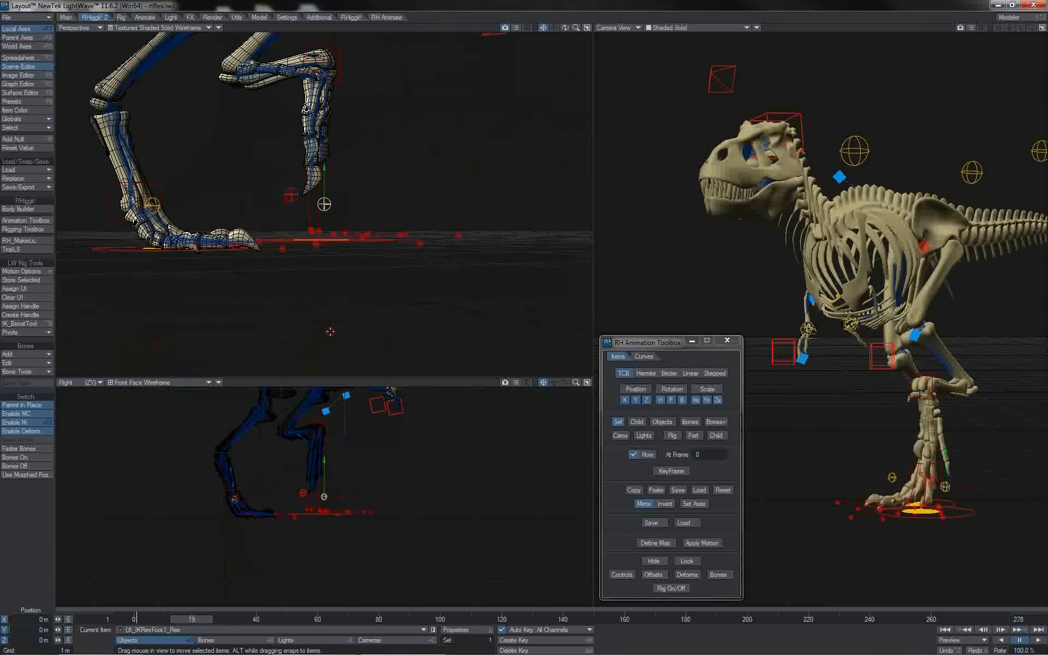
click(338, 77)
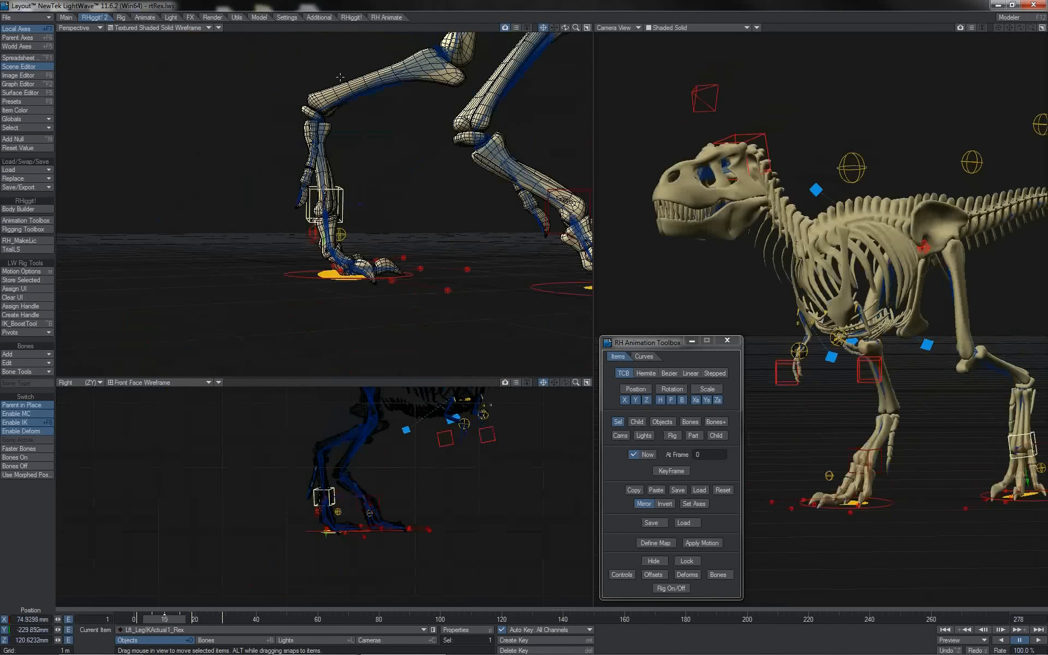
key(shift+Left)
key(shift+Right)
click(340, 235)
key(Return)
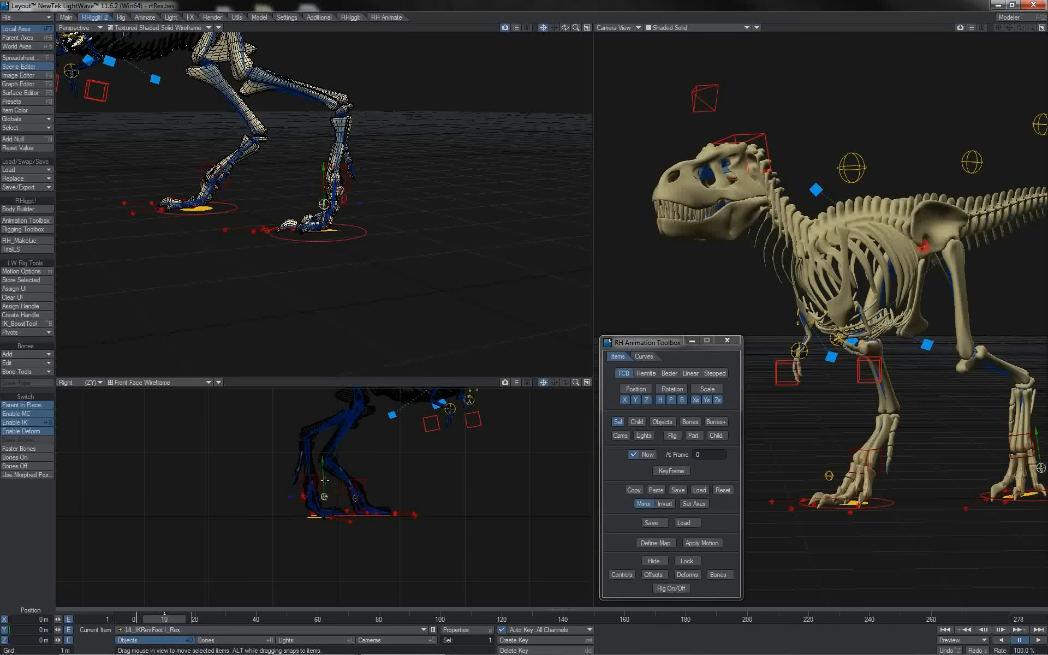
drag(325, 481, 315, 411)
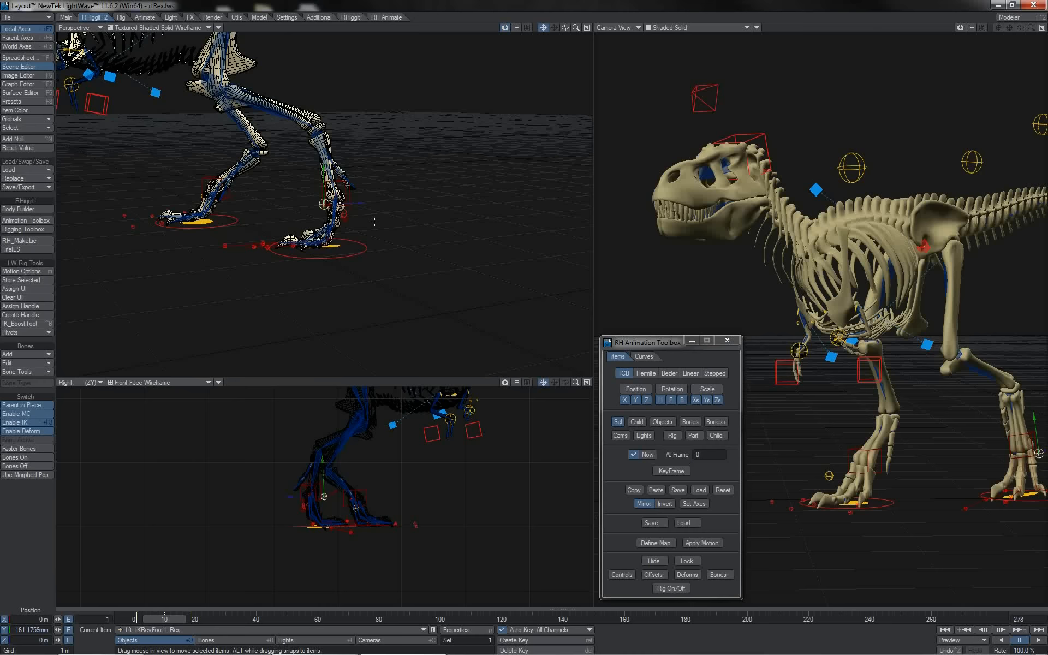
drag(360, 203, 365, 204)
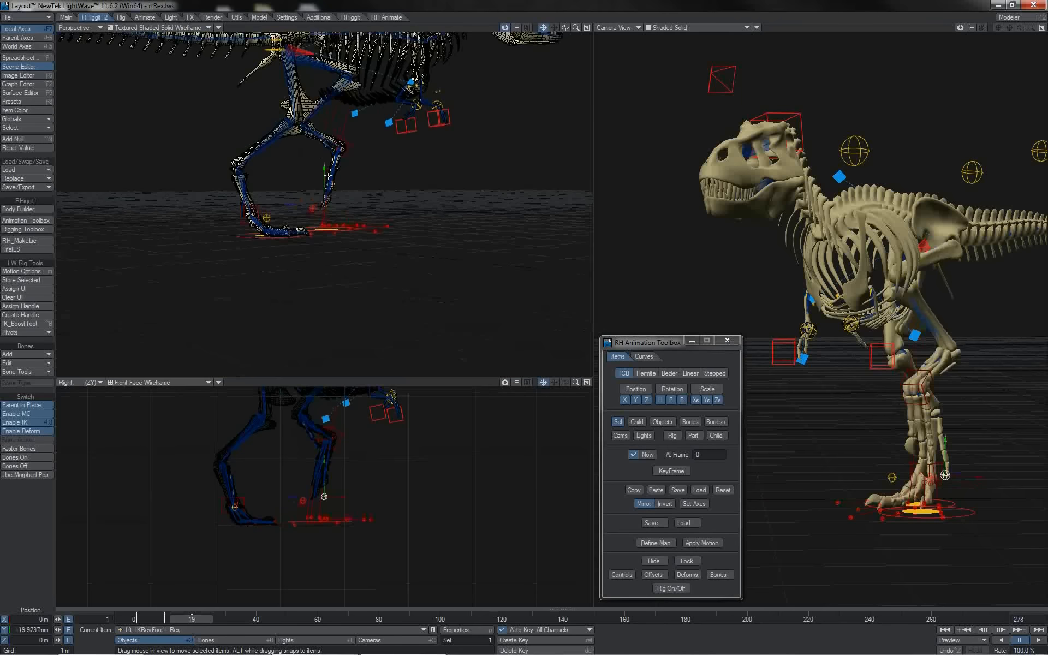
drag(565, 28, 524, 320)
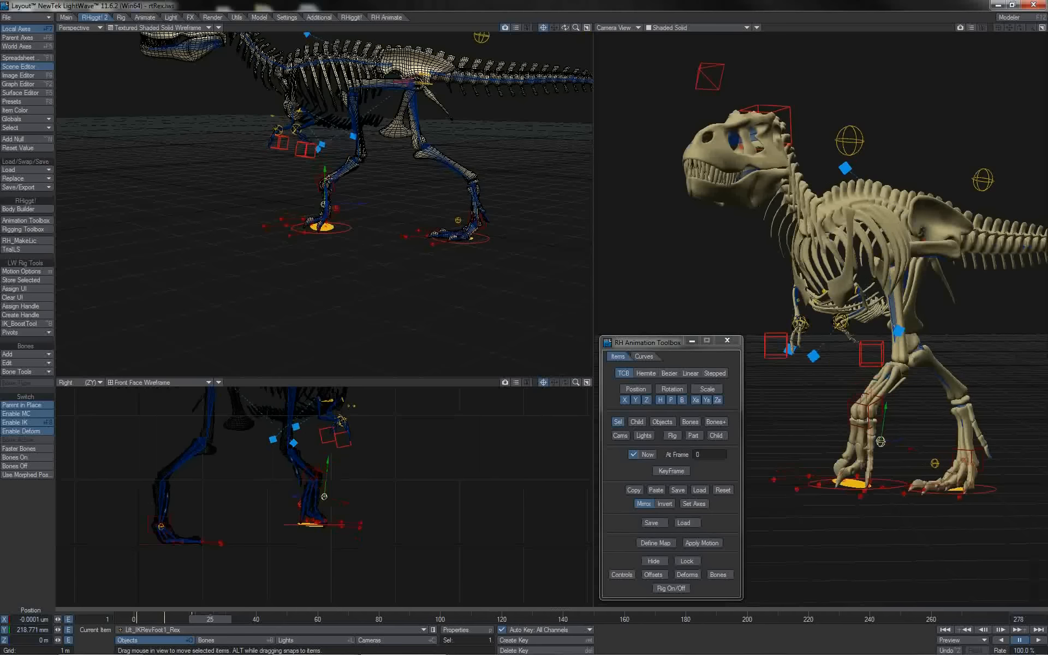
Delete the Lft_Leg1_IKG_Rex key near frame 26 and retime the neighbouring ground-contact key
click(354, 227)
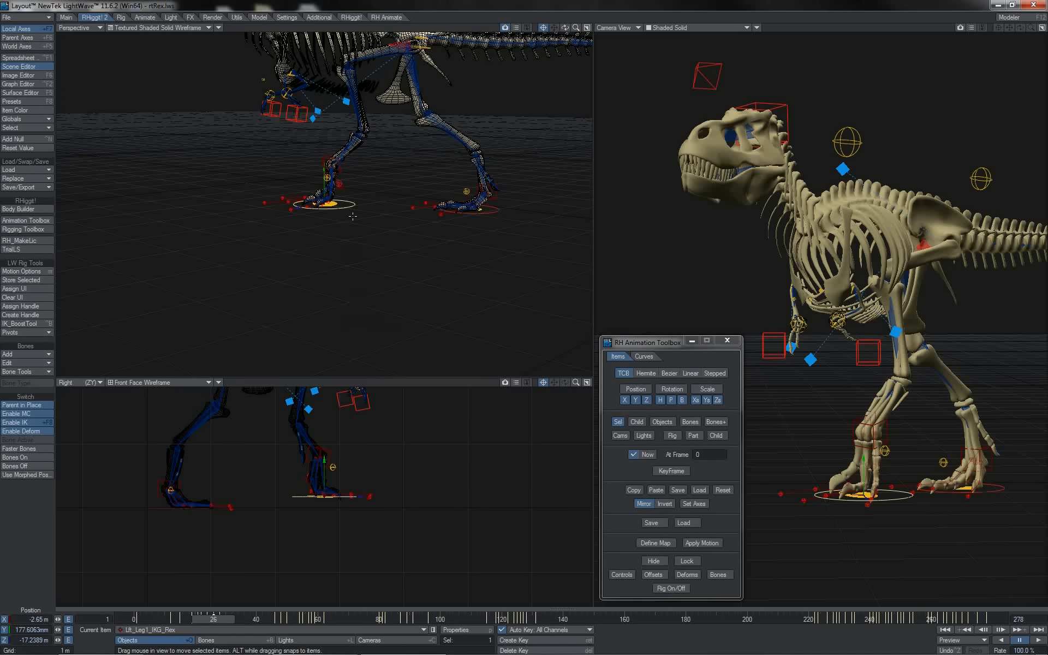
click(266, 610)
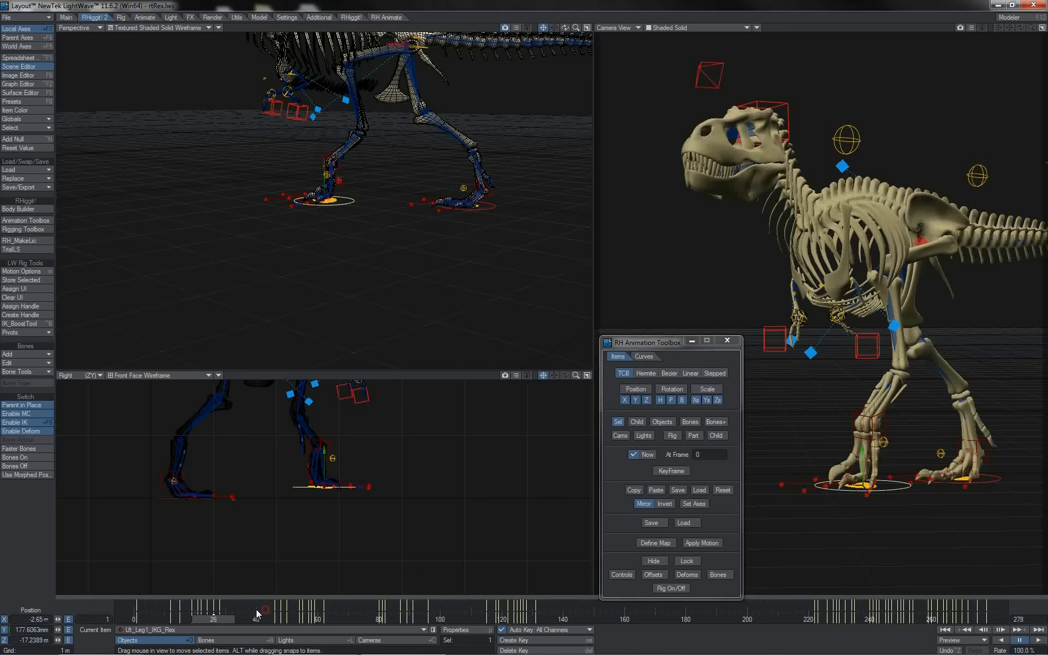
drag(219, 606, 214, 605)
right_click(214, 606)
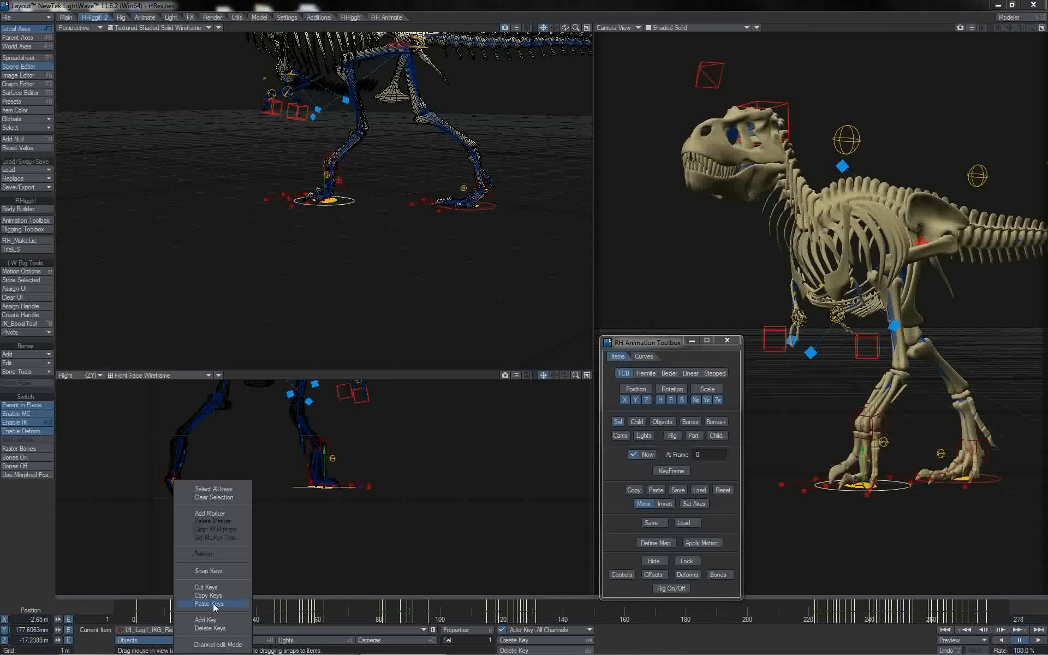
click(208, 629)
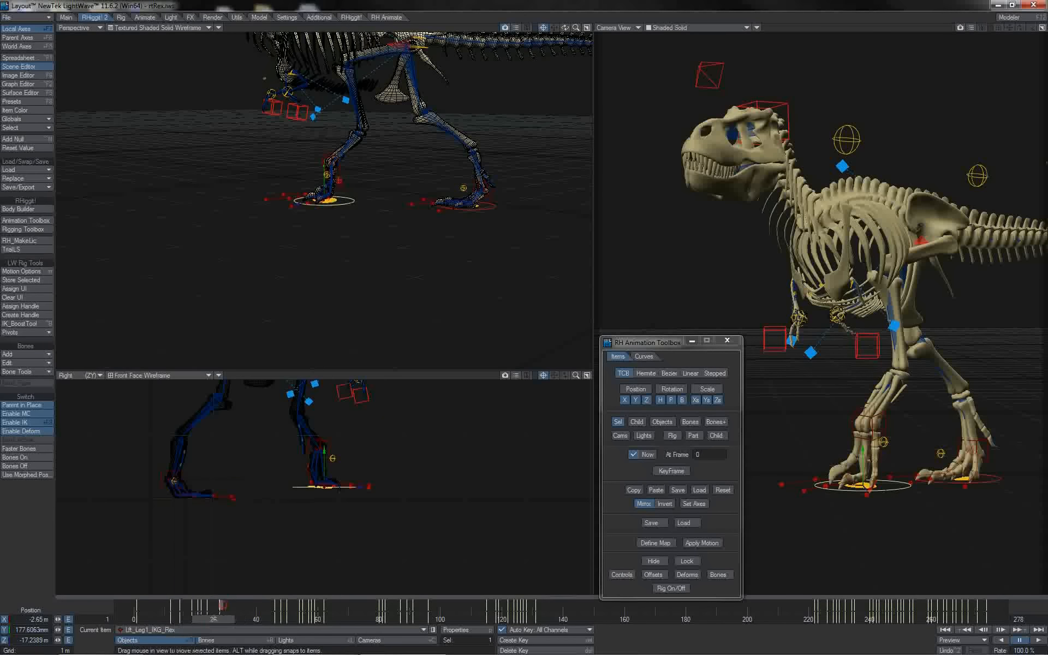
click(219, 606)
drag(219, 605, 222, 607)
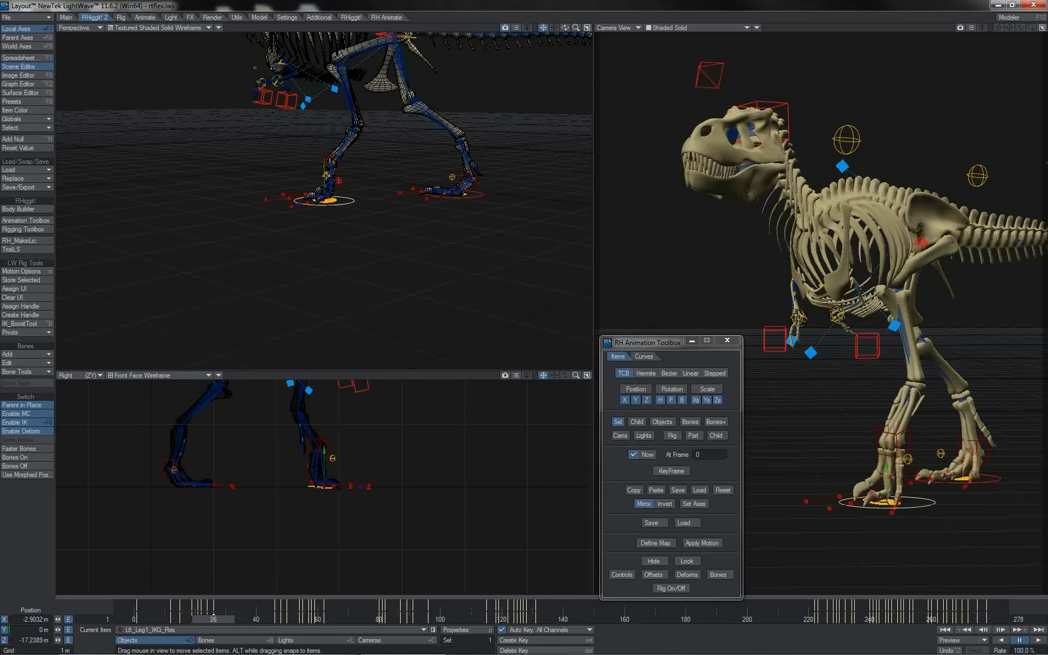
Lower the left reverse-foot control to about 201 mm in Y at frame 26, and lower it further at frame 29
click(323, 174)
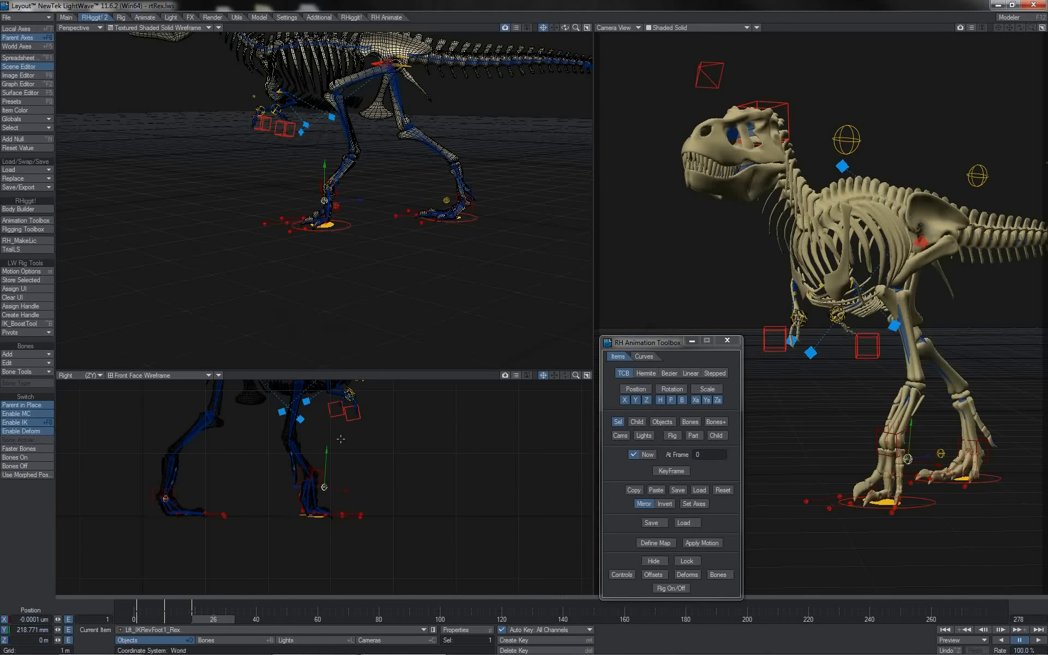
drag(327, 452, 326, 451)
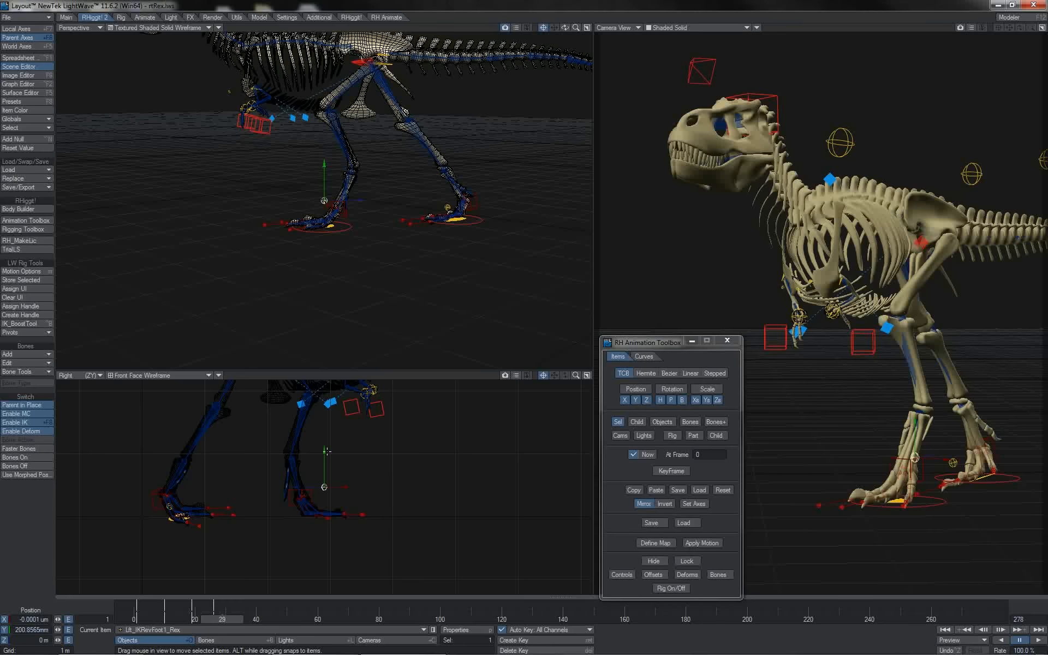
drag(326, 454, 326, 471)
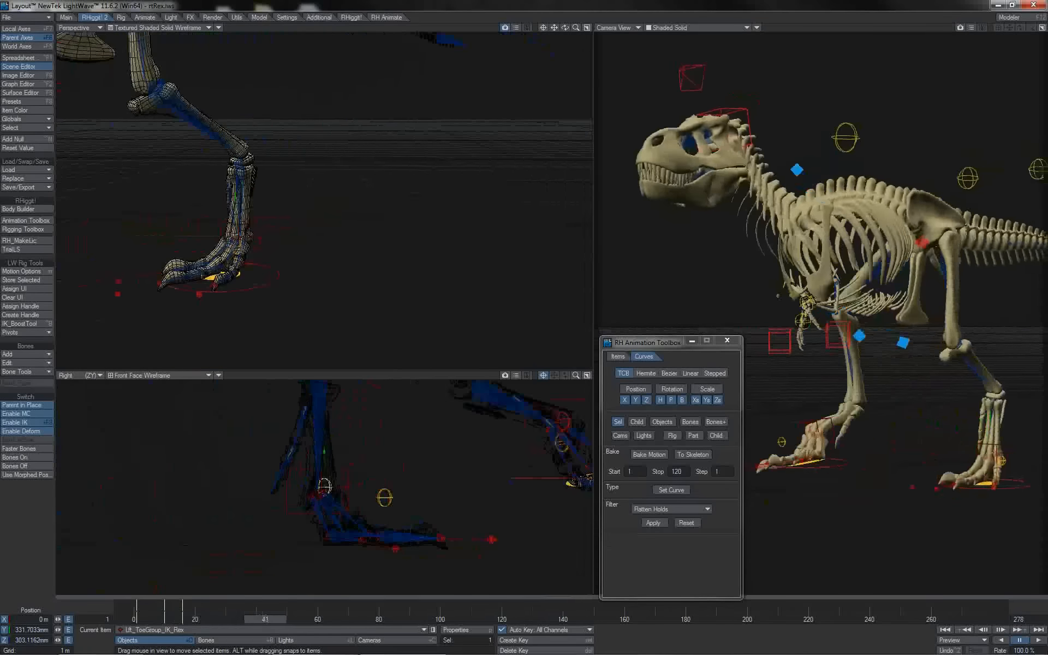
Try extending the selected pitch rotation curve by copying its last dip, around frame 125, forward to about frames 157 and 186
key(ctrl+F2)
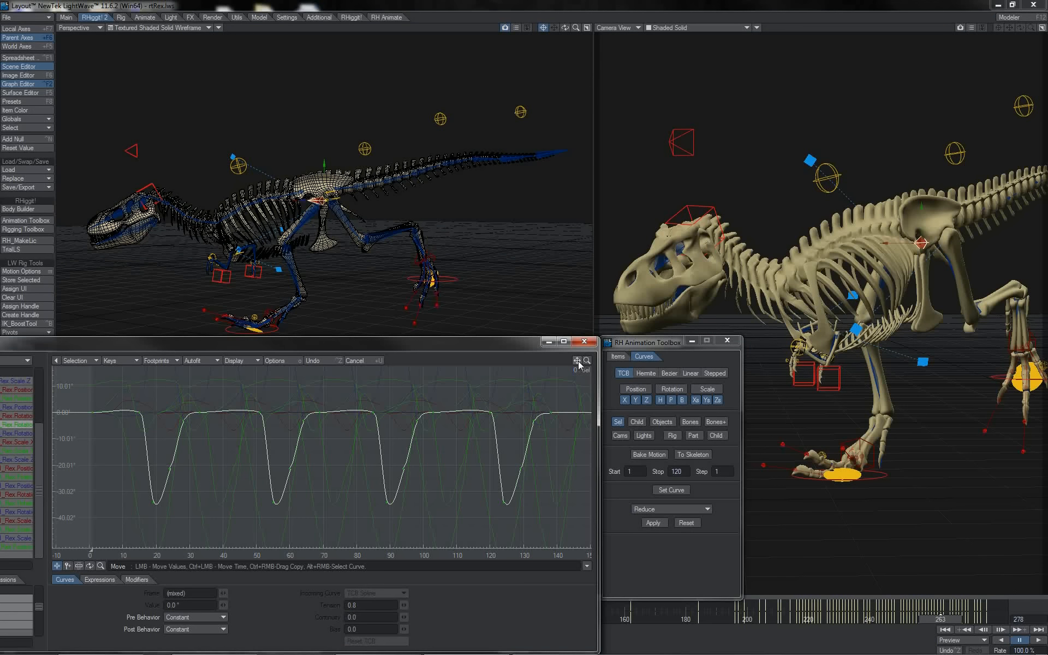
drag(579, 365, 510, 368)
right_drag(386, 393, 496, 525)
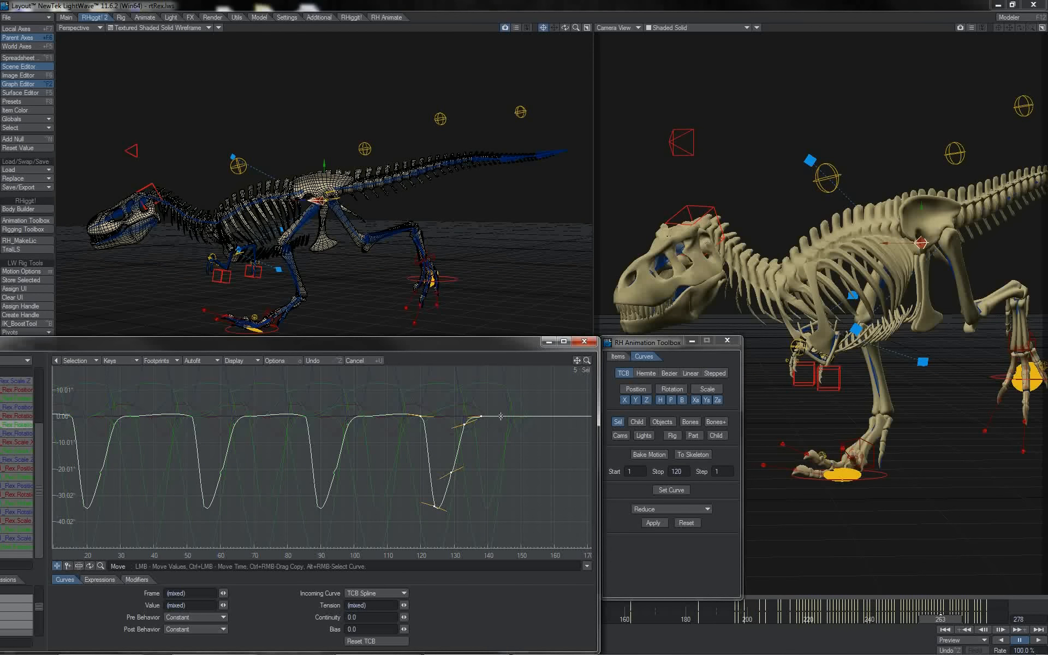
key(ctrl+v)
ctrl+drag(490, 516, 523, 517)
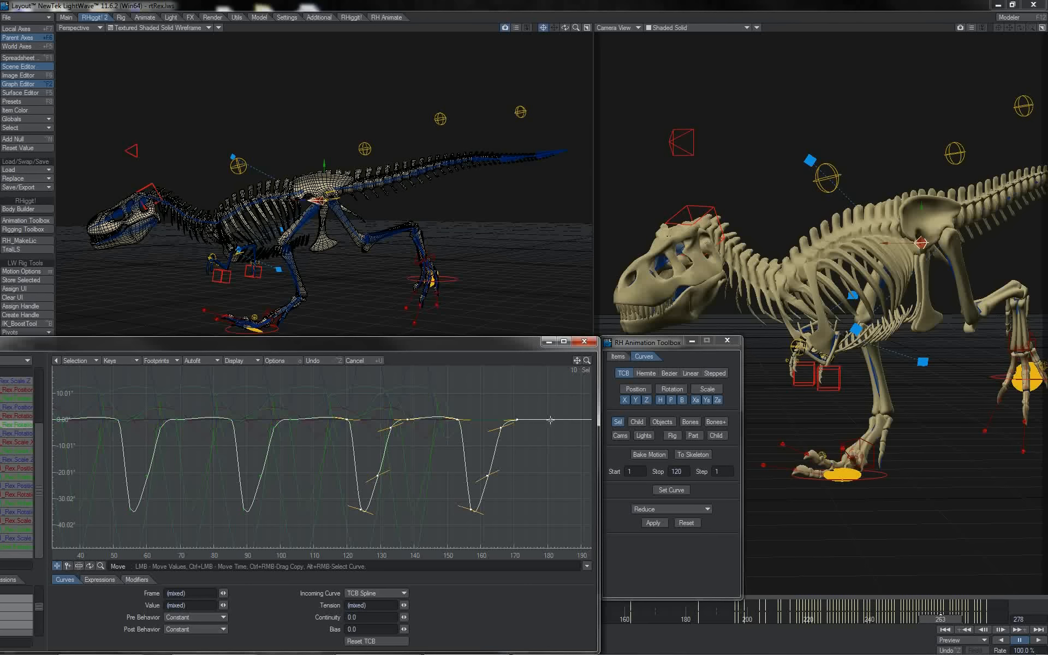
alt+drag(550, 420, 484, 416)
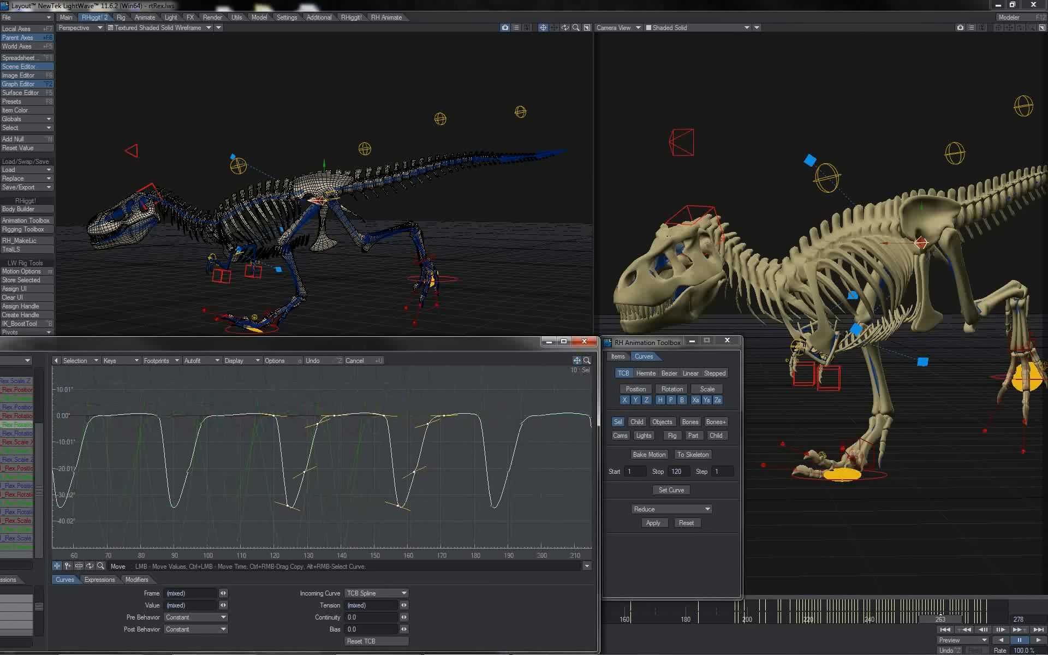
Select the keys of the repeating dips on the pitch rotation curve and compare them with the other foot's pitch curve
drag(577, 360, 476, 361)
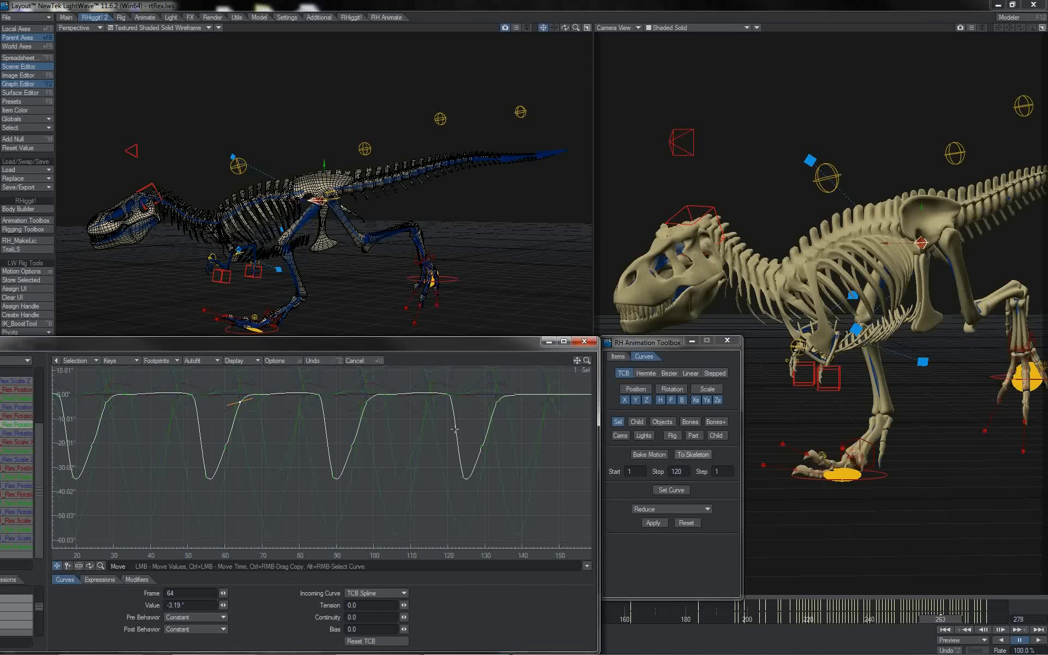
right_drag(536, 383, 163, 483)
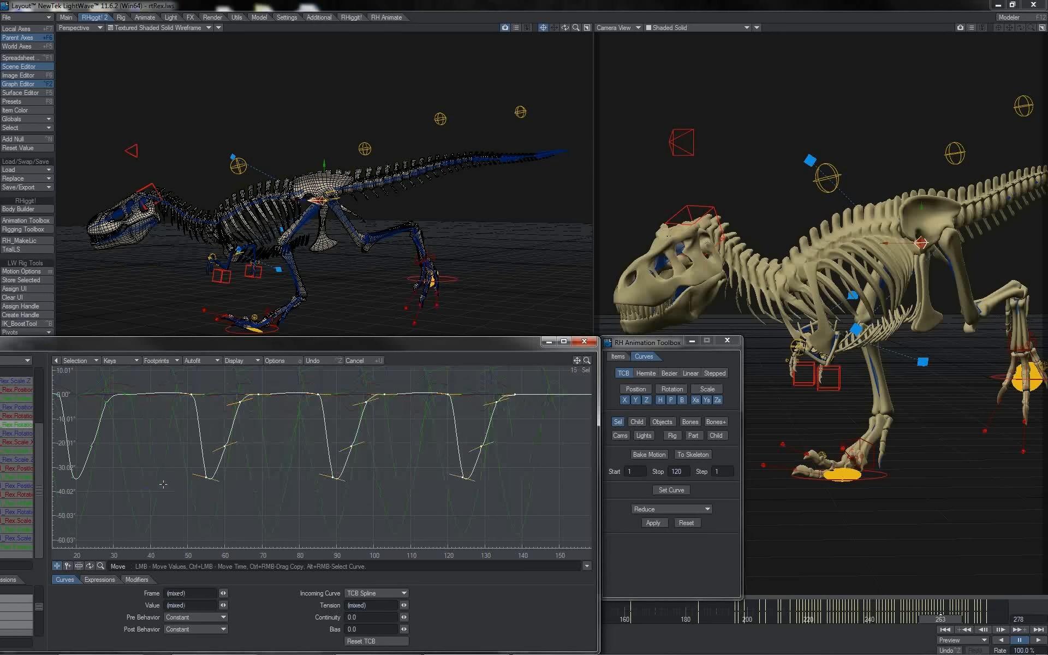
click(21, 503)
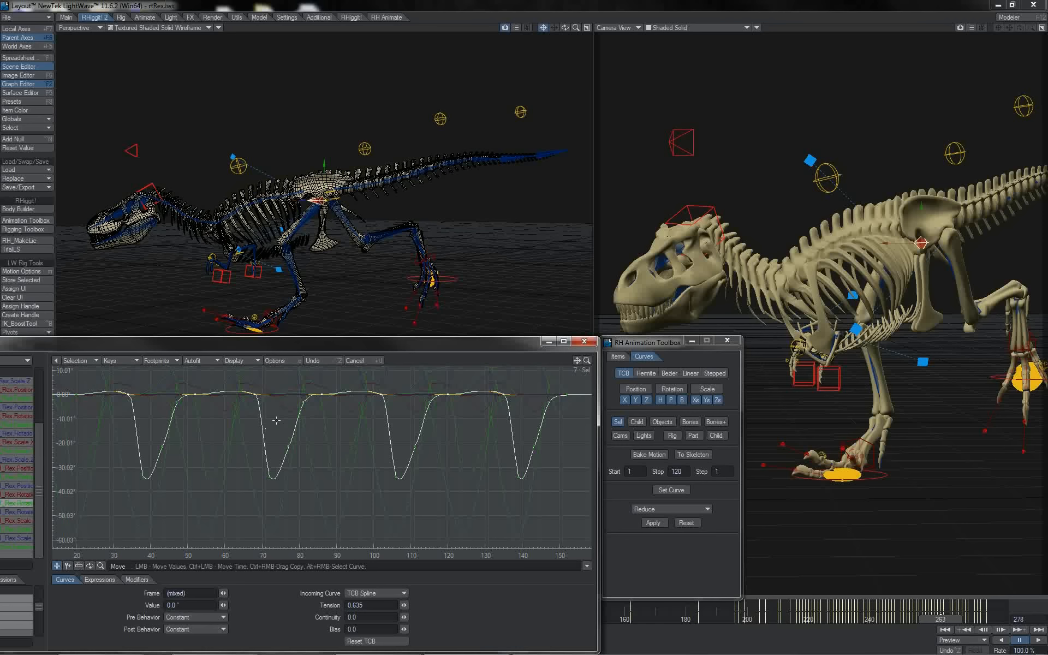
click(24, 425)
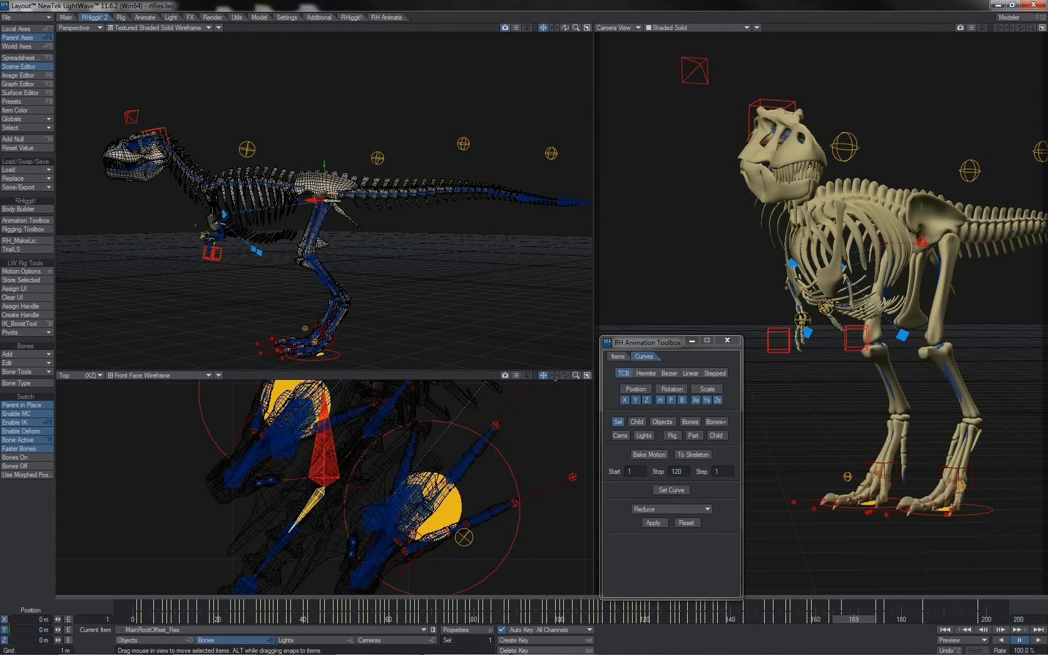
drag(854, 619, 827, 619)
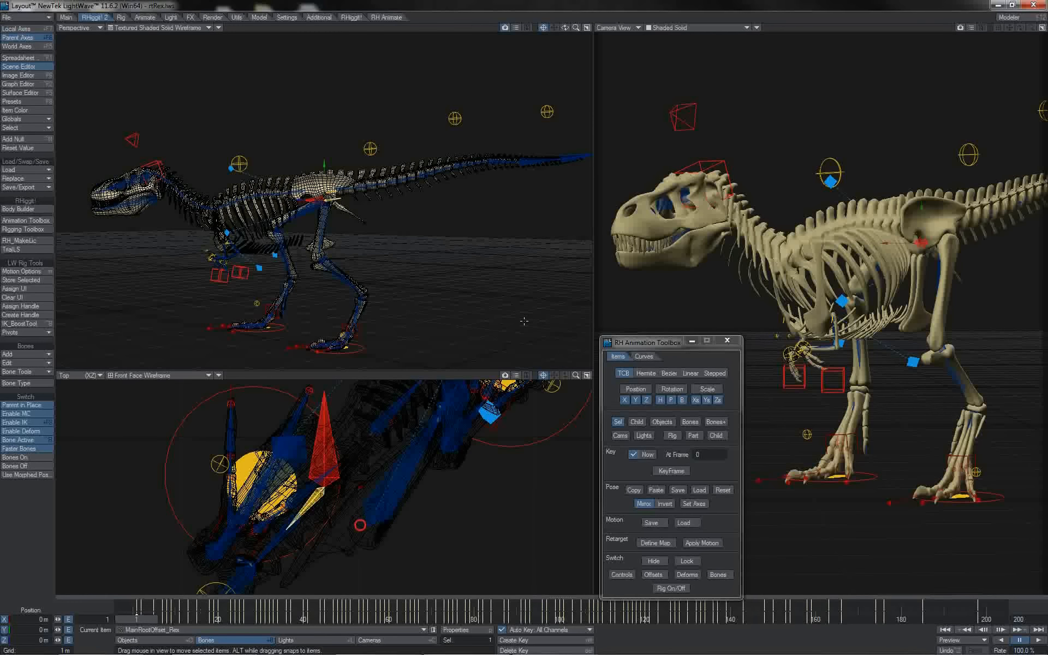
drag(361, 525, 382, 546)
key(ctrl+z)
Using local axes, shift MainRootOffset_Rex at frame 139 and move the resulting position keys slightly earlier in time
click(16, 28)
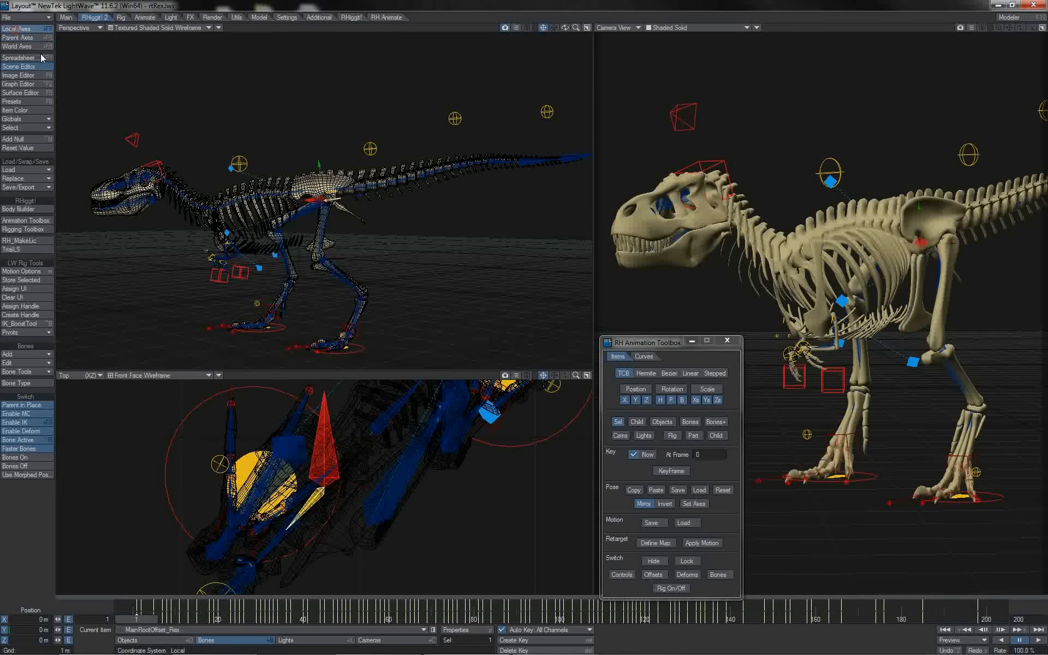
mouse_move(290, 525)
mouse_down()
mouse_move(342, 466)
mouse_move(285, 526)
mouse_up()
key(ctrl+z)
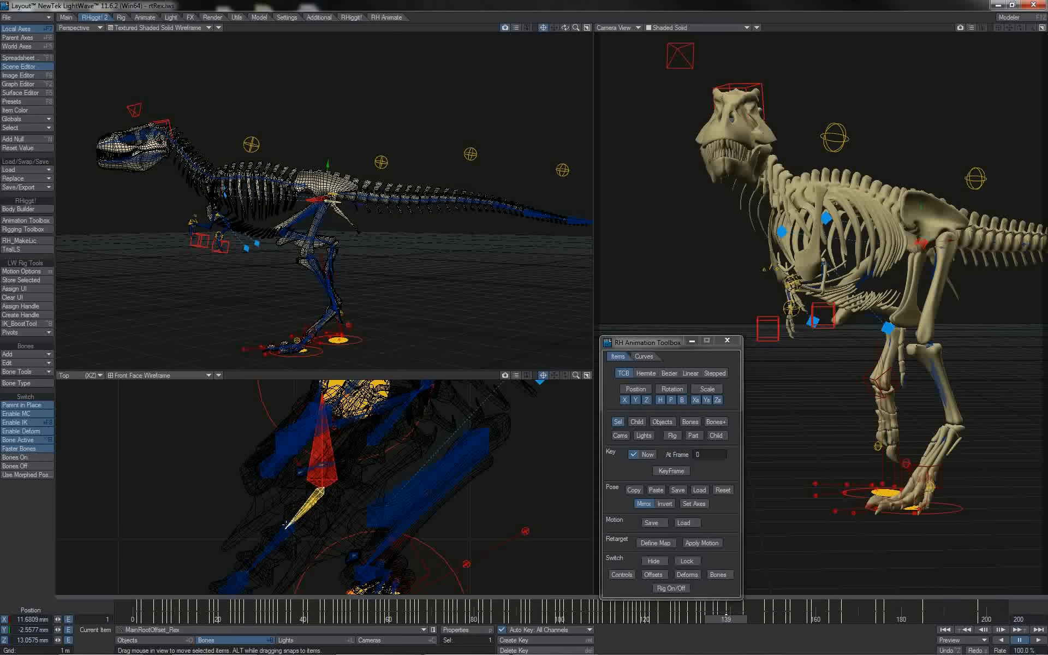
drag(285, 525, 290, 520)
key(ctrl+F2)
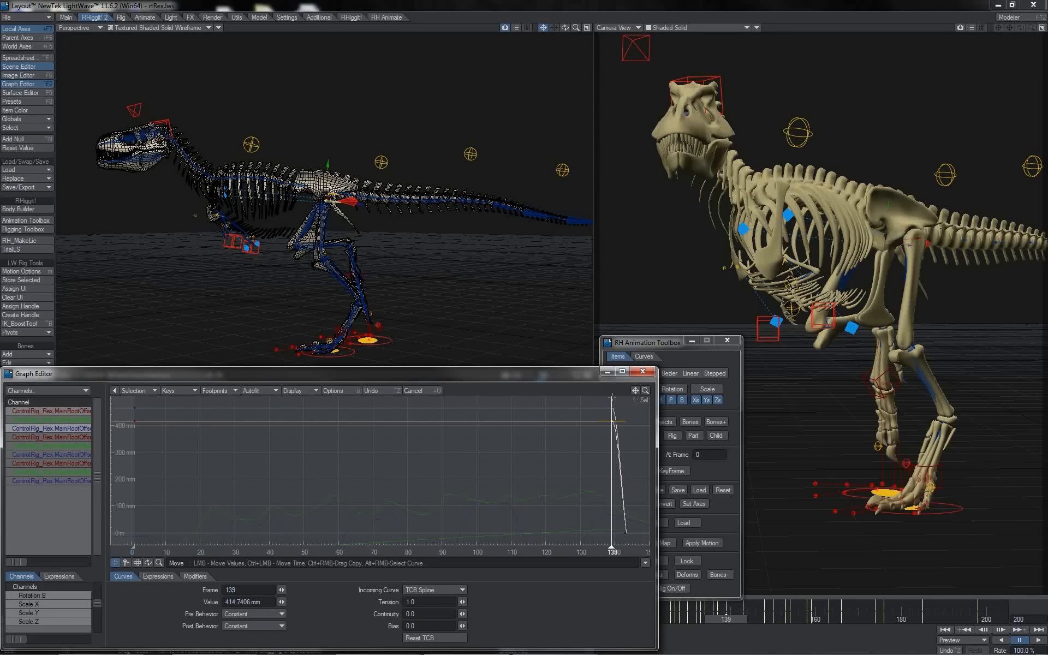
right_drag(621, 401, 604, 433)
ctrl+drag(599, 433, 583, 433)
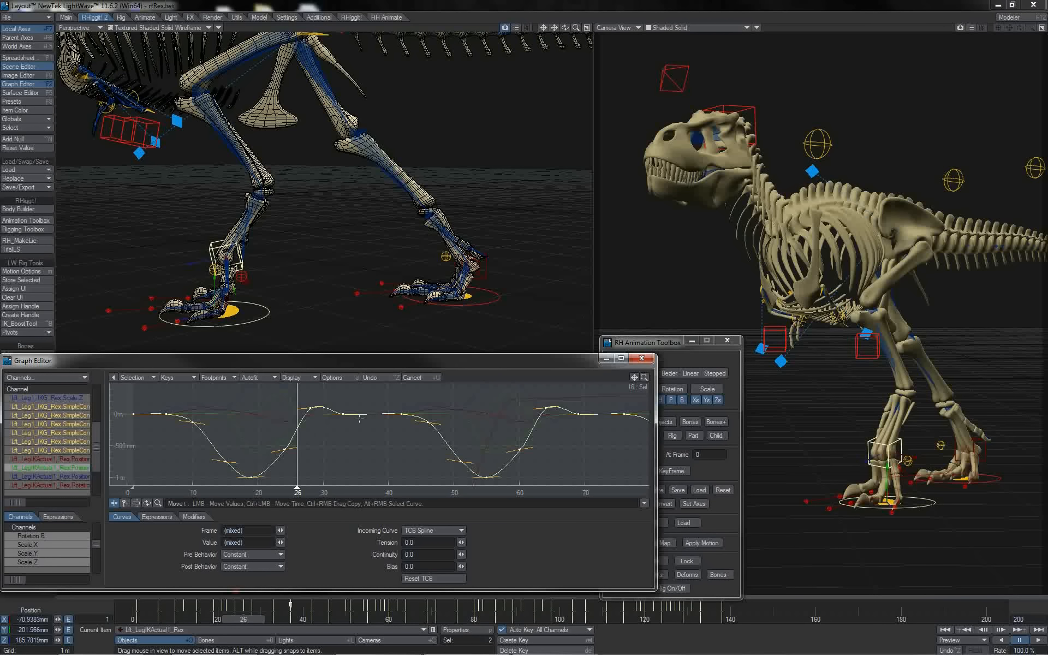
Compare the Y position curves of Lft_Leg1_IKG_Rex and Lft_LegIKActual1_Rex, and try raising the IKActual key at frame 24
drag(96, 437, 97, 395)
click(85, 399)
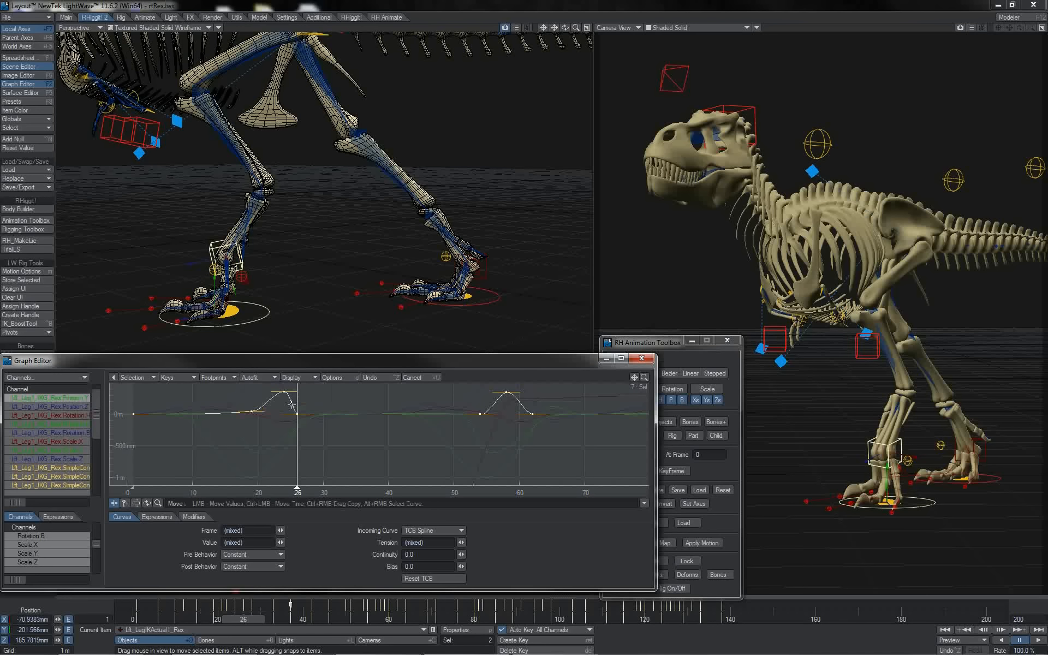
alt+right_click(263, 469)
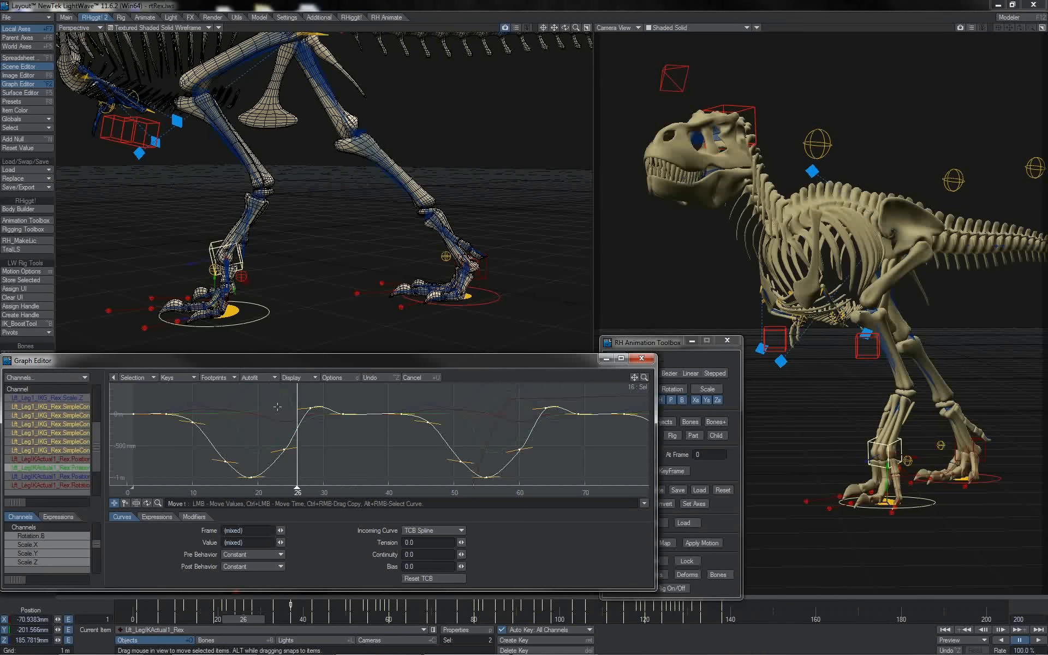
click(284, 450)
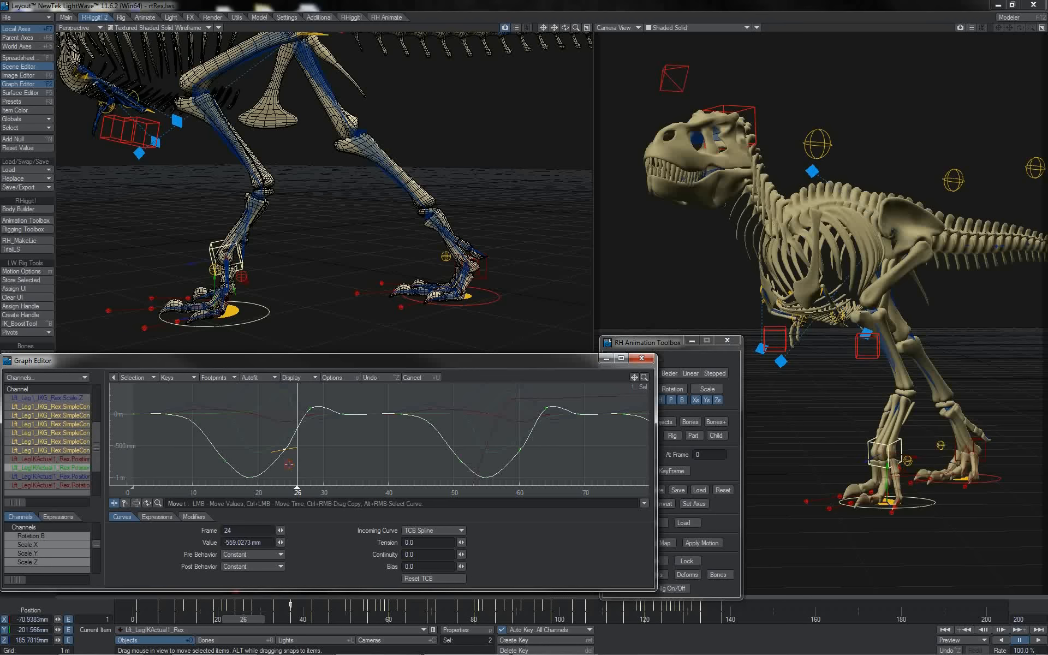
drag(289, 462, 292, 409)
key(ctrl+z)
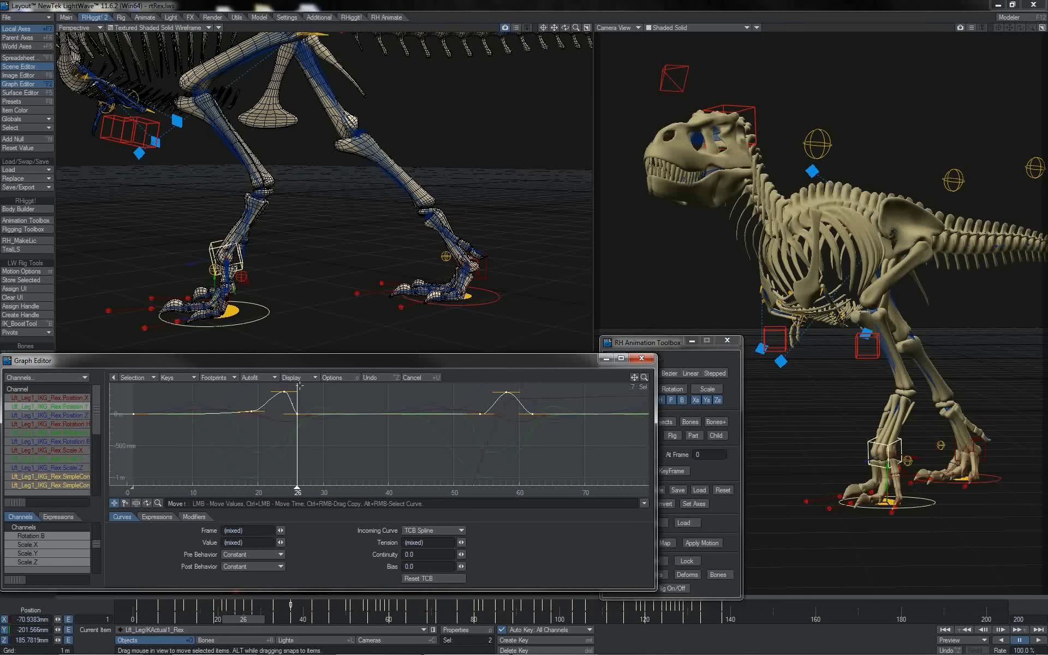
Delete the Lft_Leg1_IKG_Rex Y position keys between about frames 17 and 27
click(304, 386)
click(269, 405)
right_drag(308, 386, 236, 439)
key(Delete)
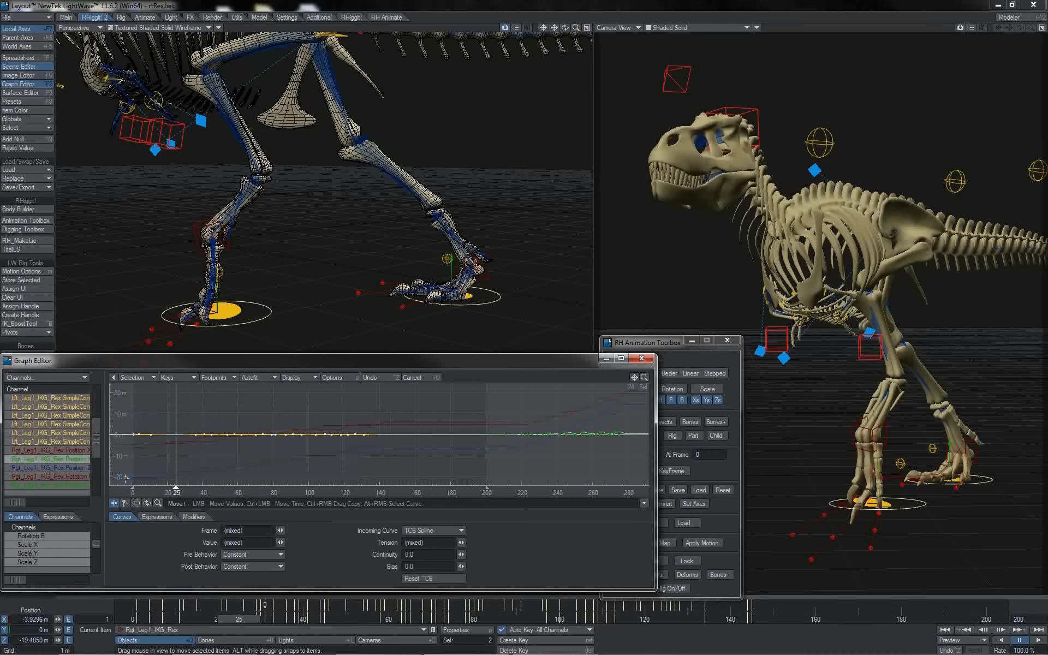
Delete the Rgt_Leg1_IKG_Rex Y position keys from the first peak near frame 4 through about frame 133
click(48, 460)
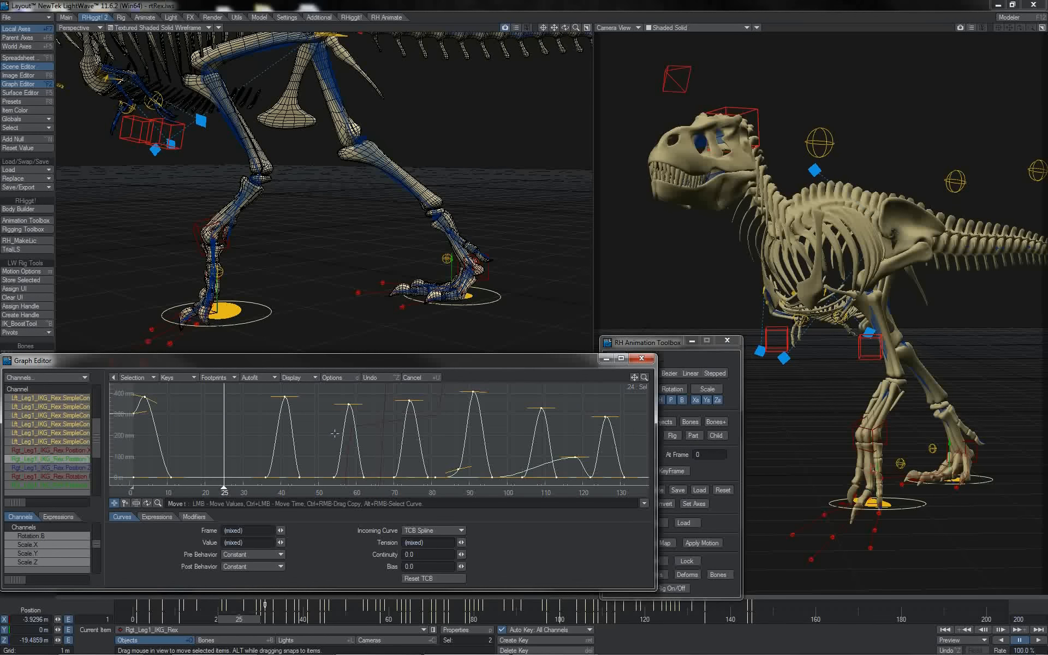
drag(632, 385, 143, 494)
key(Delete)
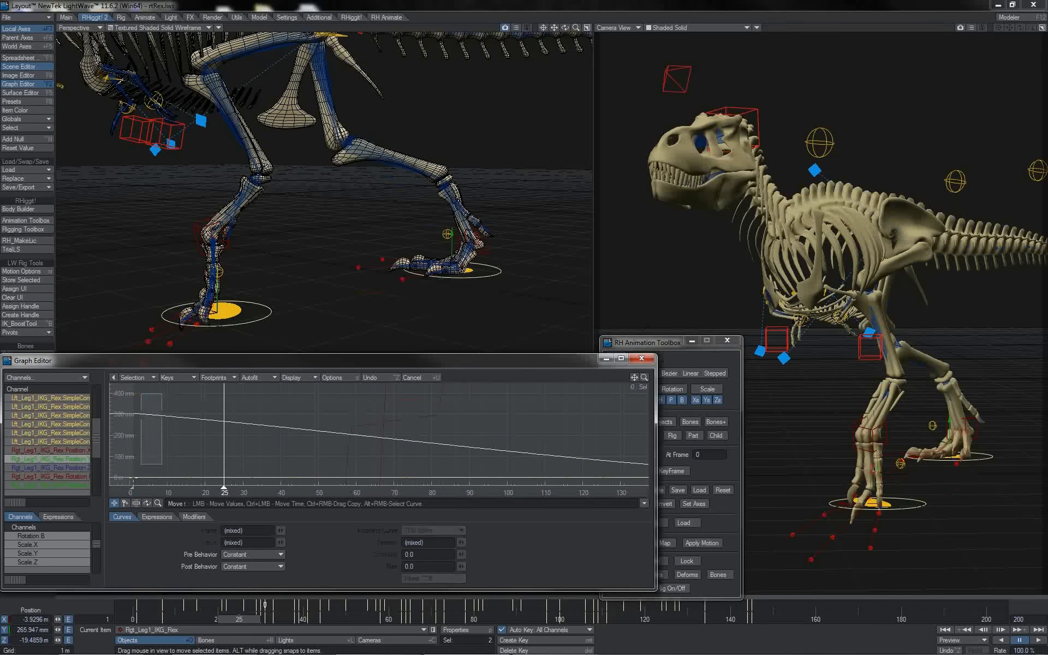
key(ctrl+F2)
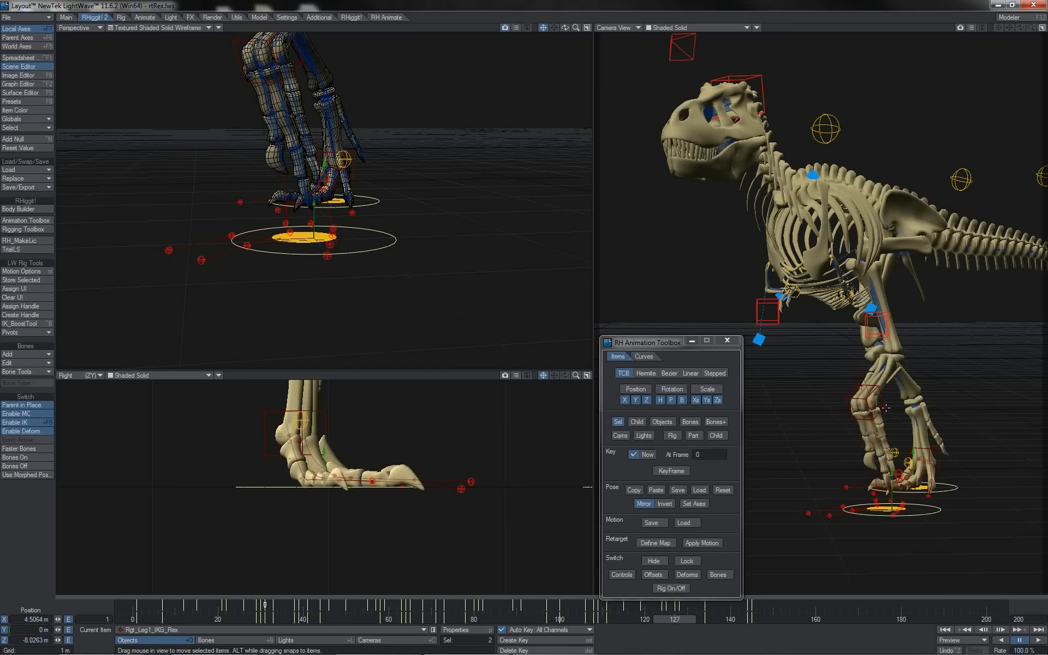
click(886, 407)
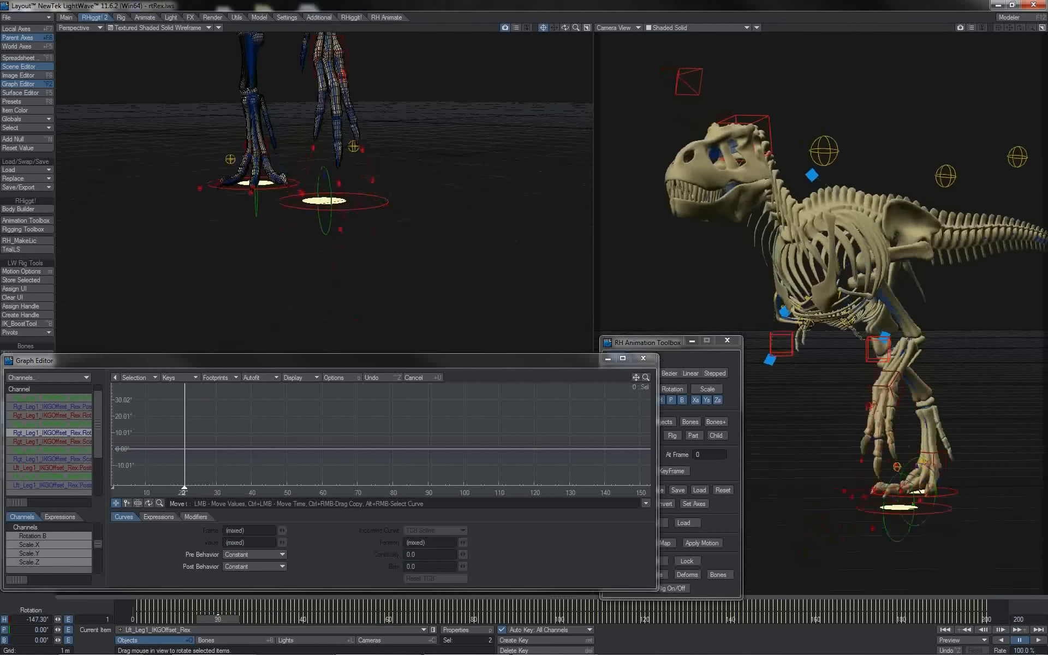
drag(218, 619, 230, 620)
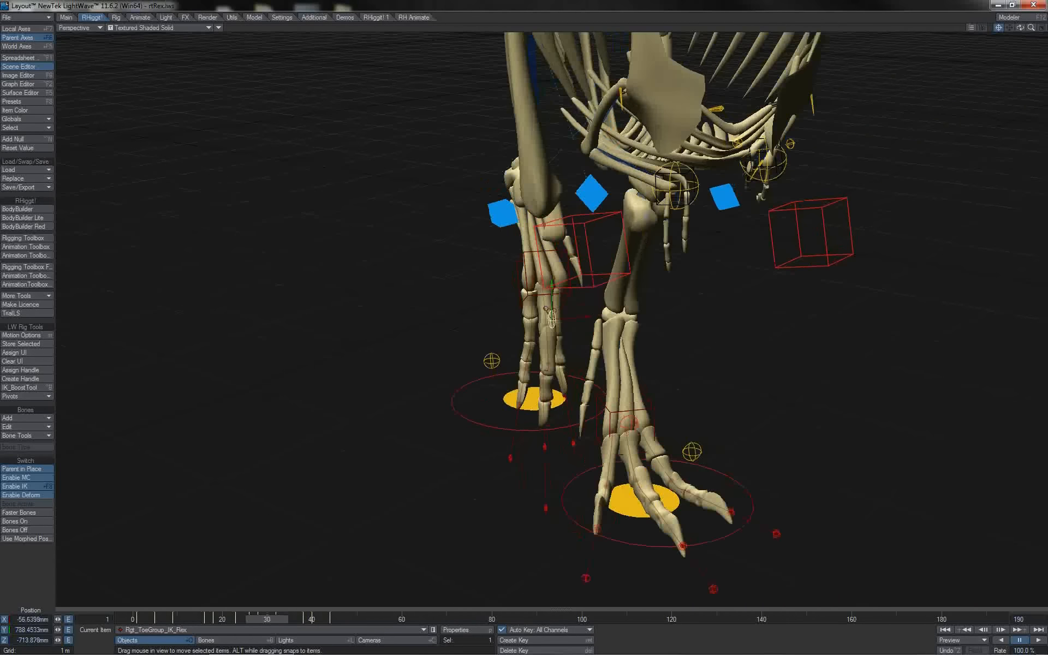
key(h)
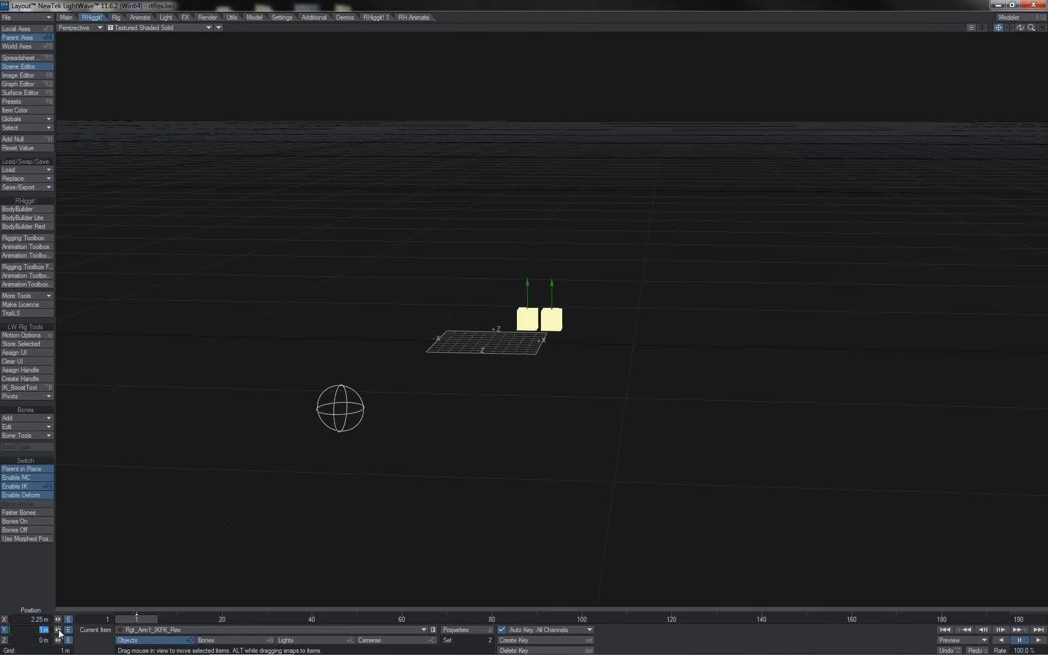
Set the Y position of the two selected arm IKFK controls to 0
text(0)
key(Tab)
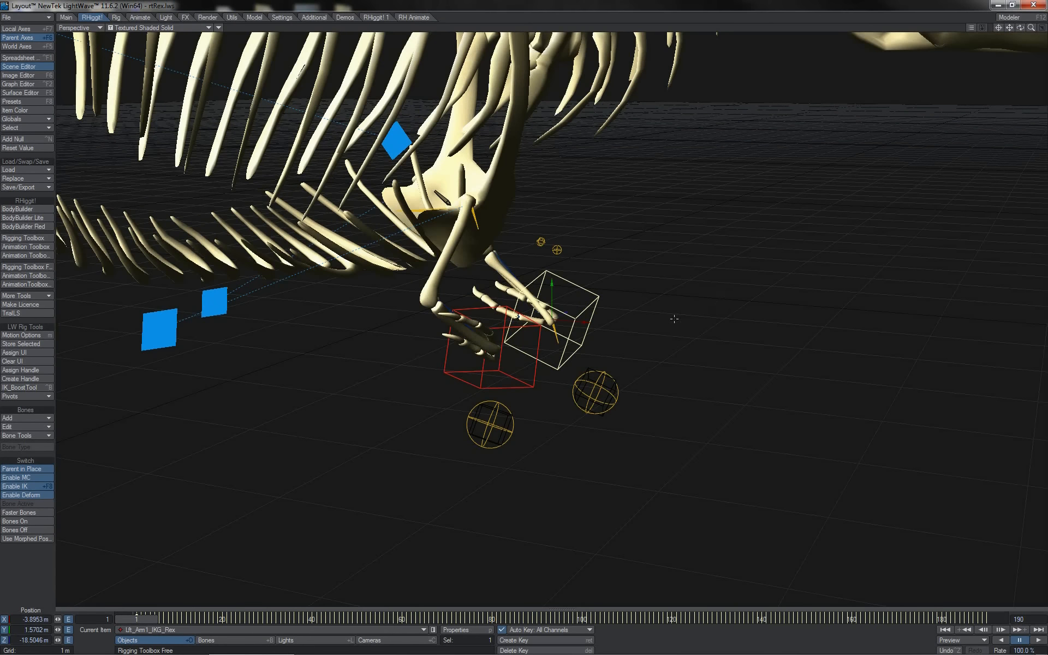
Select both arms' IK goal, IKActual, IKGOffset and IKPole controls together
shift+click(535, 376)
shift+click(502, 407)
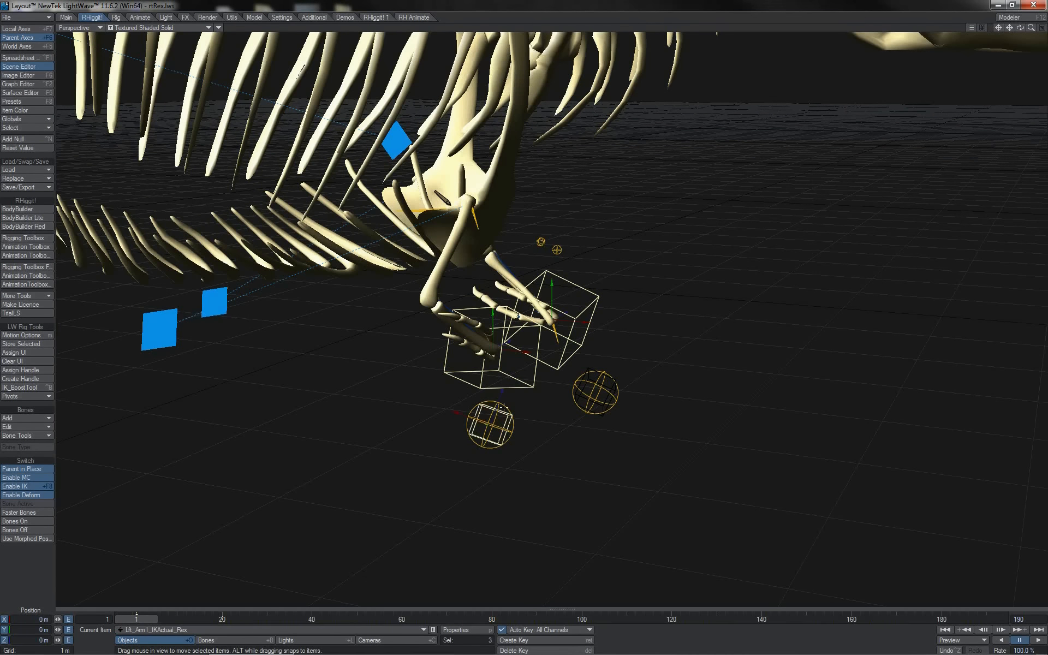
shift+click(502, 408)
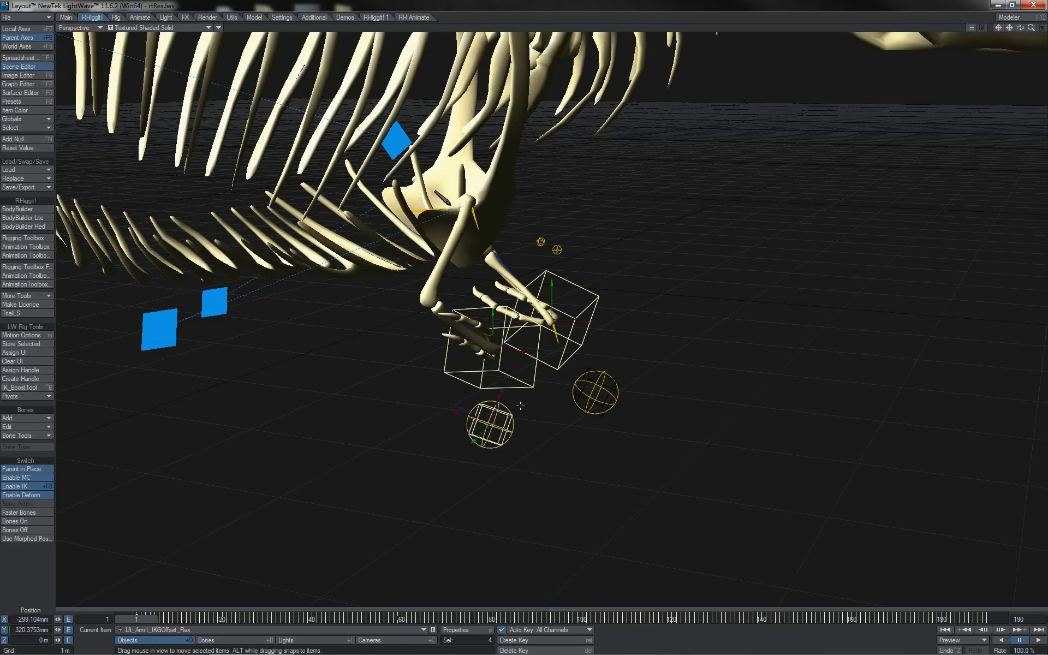
shift+click(610, 391)
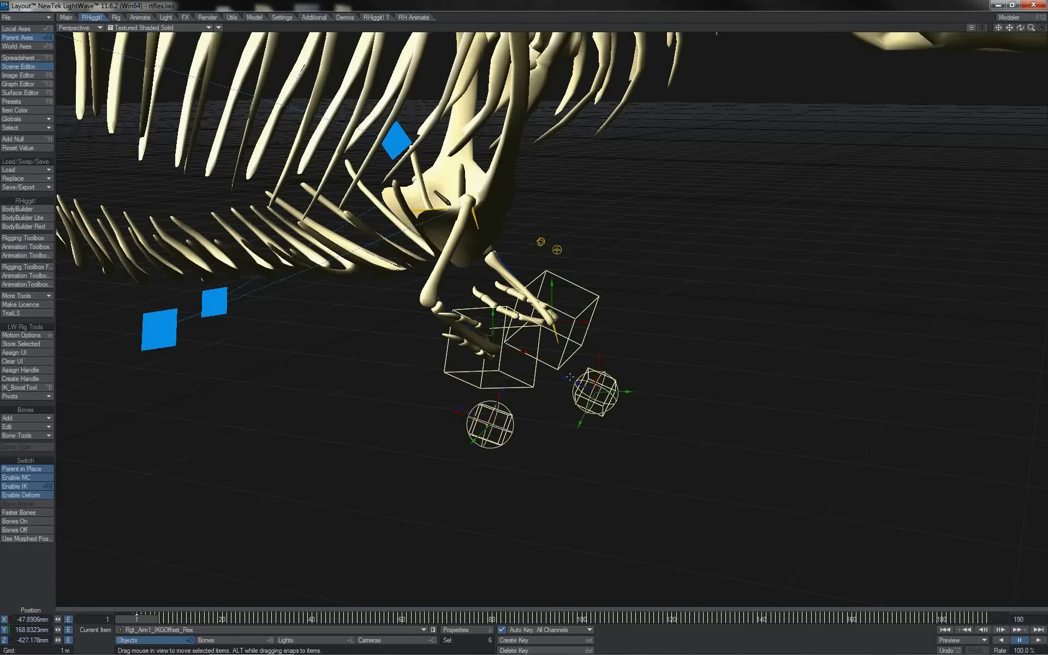
shift+click(219, 302)
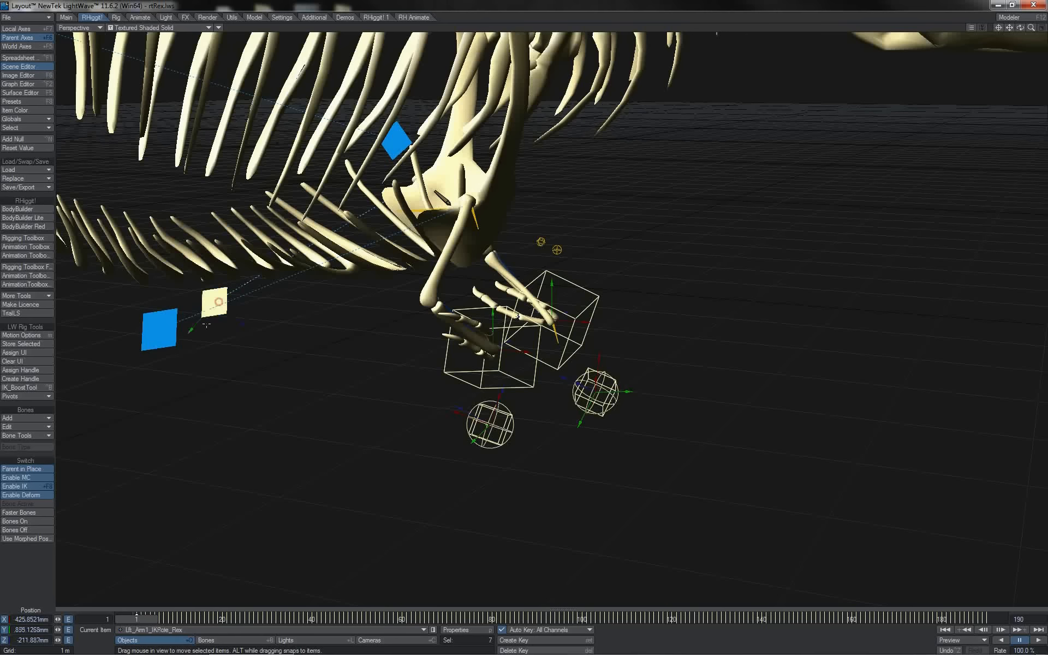
shift+click(159, 338)
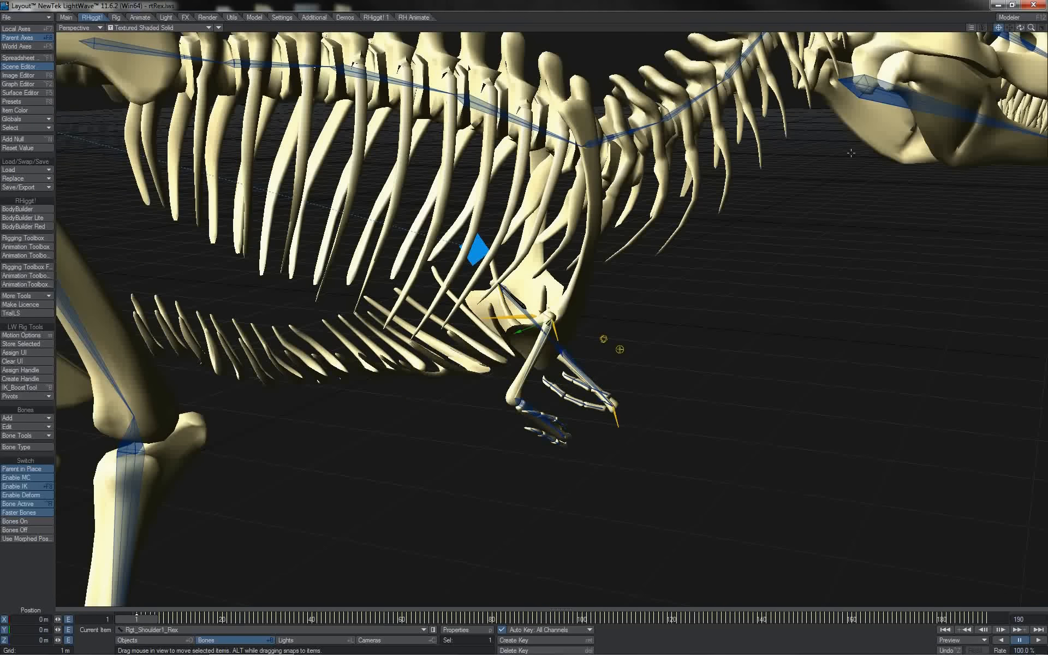
Delete the keys of the six selected arm bones after frame 1 through frame 190
drag(1020, 27, 1010, 22)
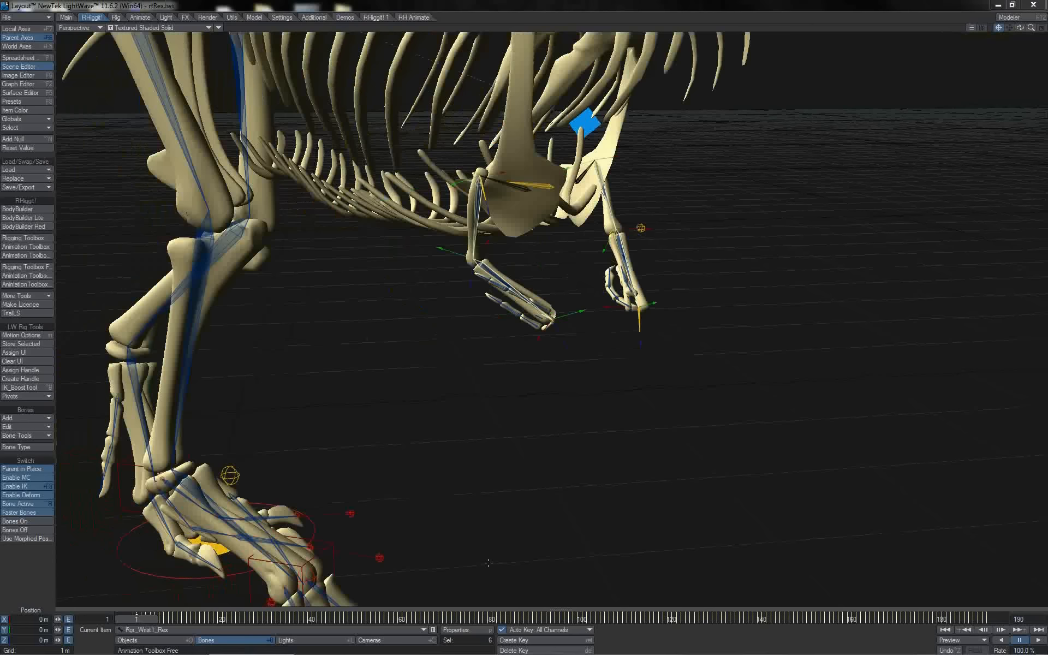
click(484, 611)
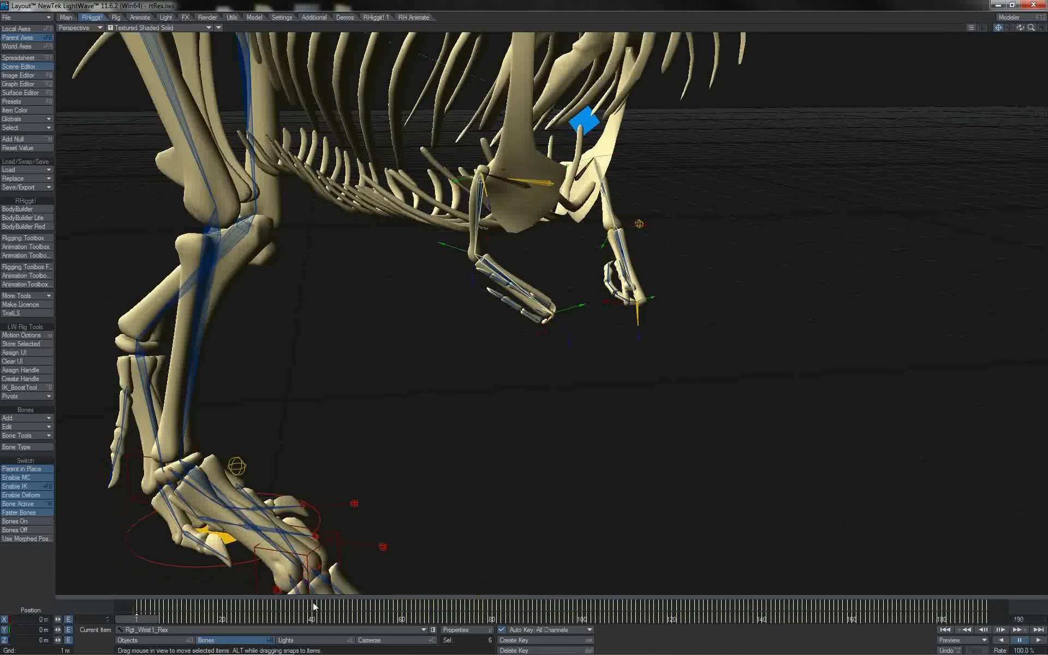
drag(140, 604, 987, 605)
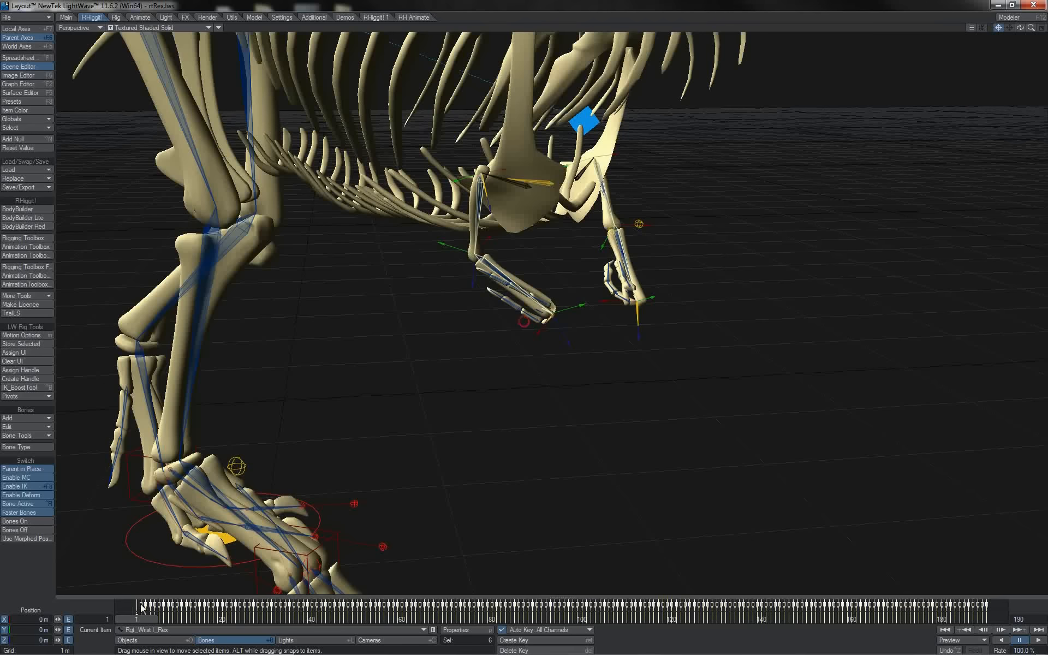
right_click(309, 607)
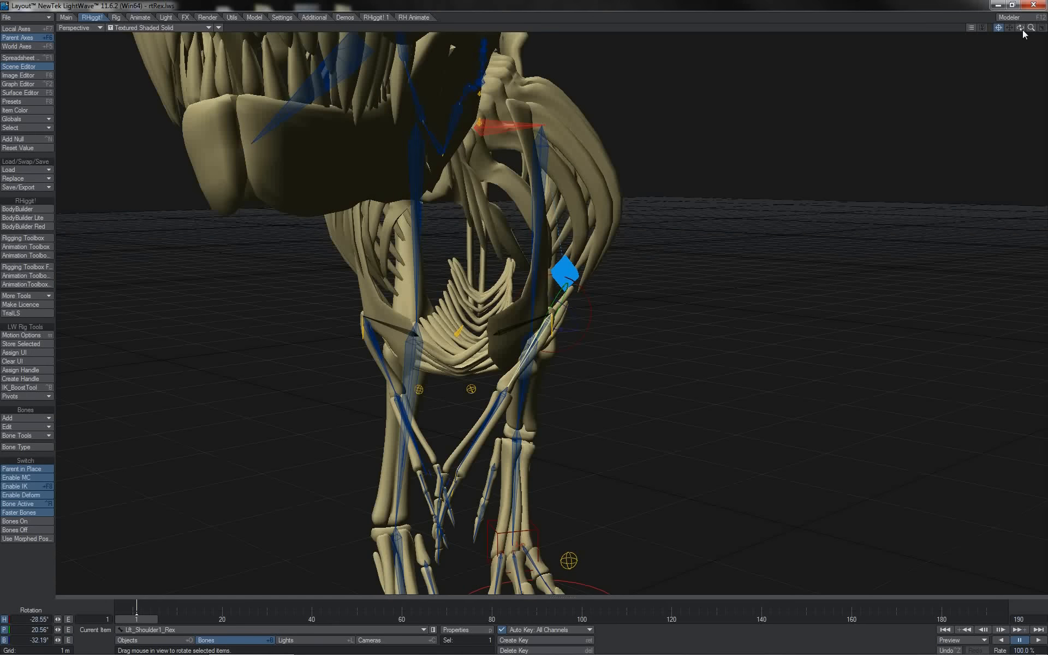
Pose the left arm at frame 1 by rotating Lft_Shoulder1_Rex and the Lft_WristOffset1_Rex bone
drag(1021, 27, 945, 25)
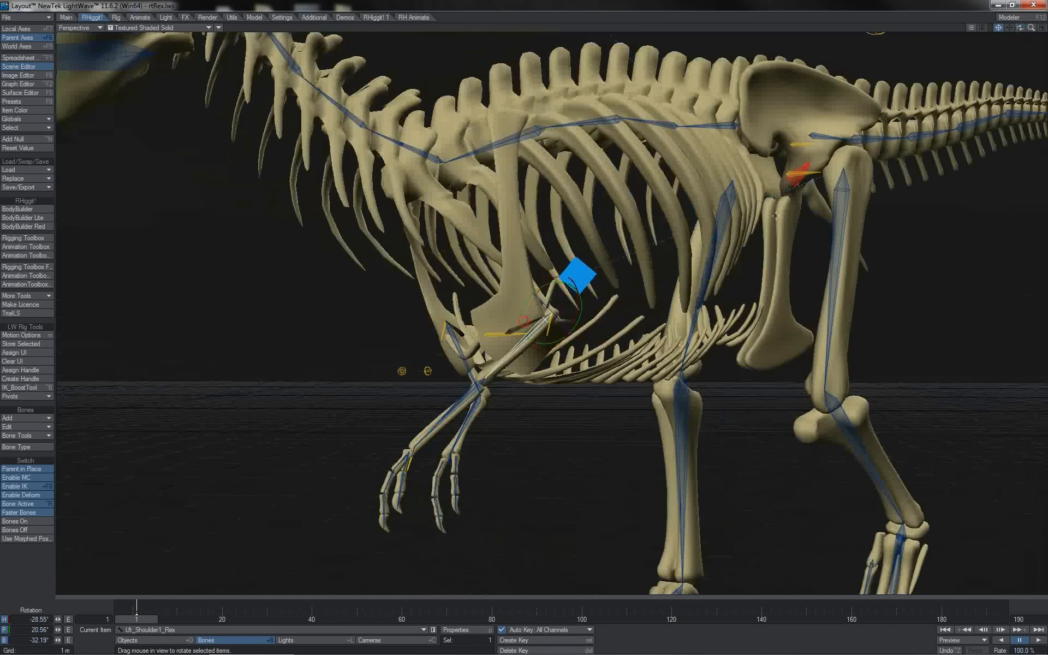
drag(558, 275, 537, 307)
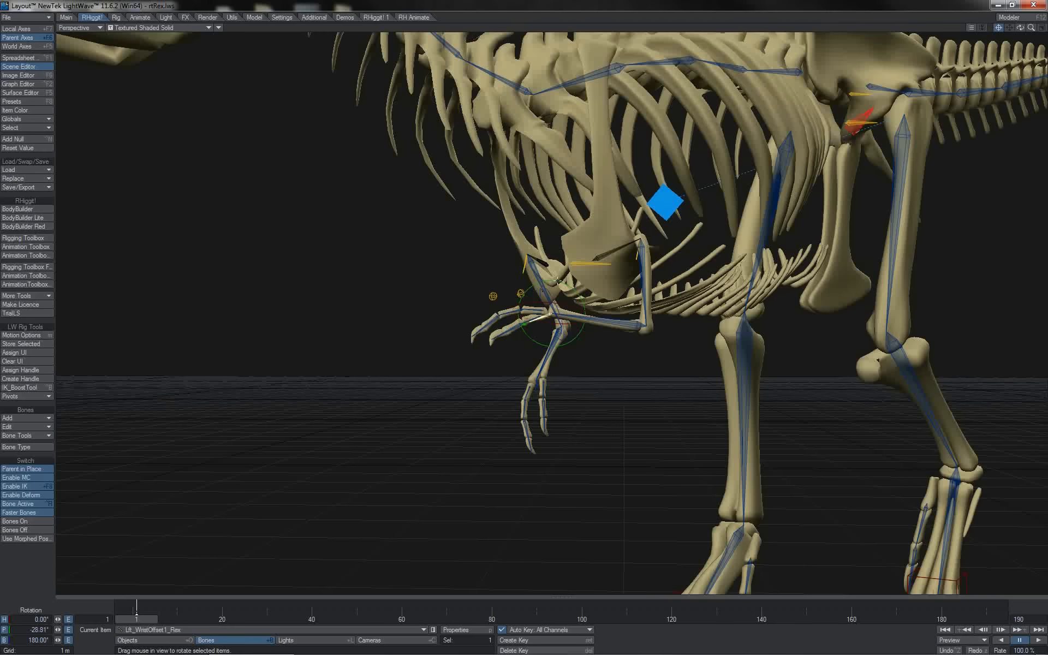
click(558, 281)
drag(558, 280, 560, 306)
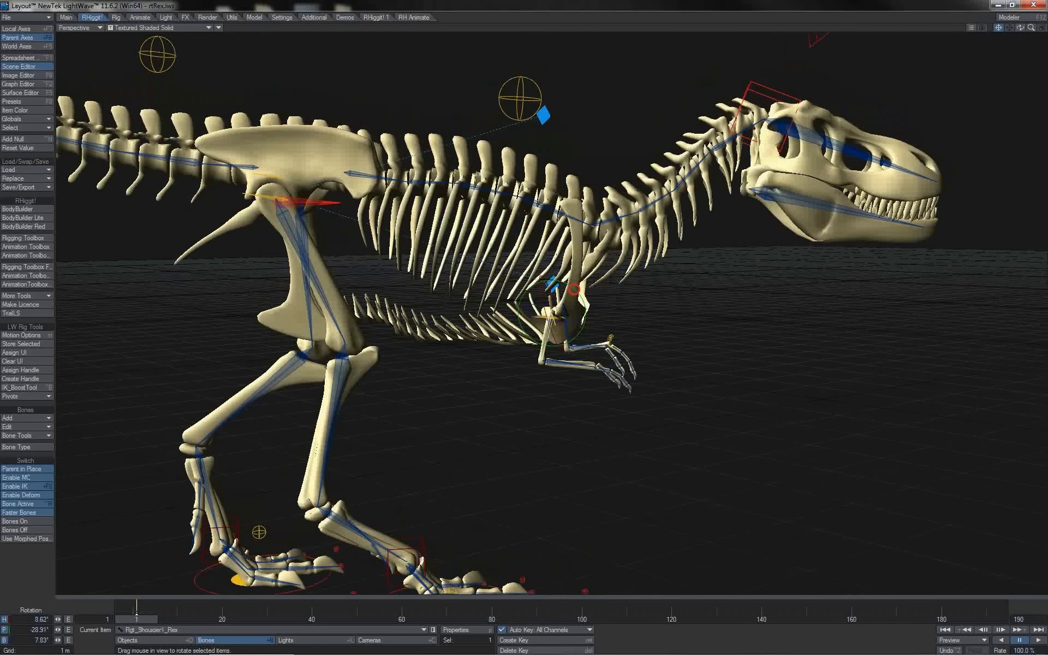
Pose the right arm at frame 1 by rotating Rgt_Shoulder1_Rex and Rgt_Elbow1_Rex
drag(574, 289, 573, 290)
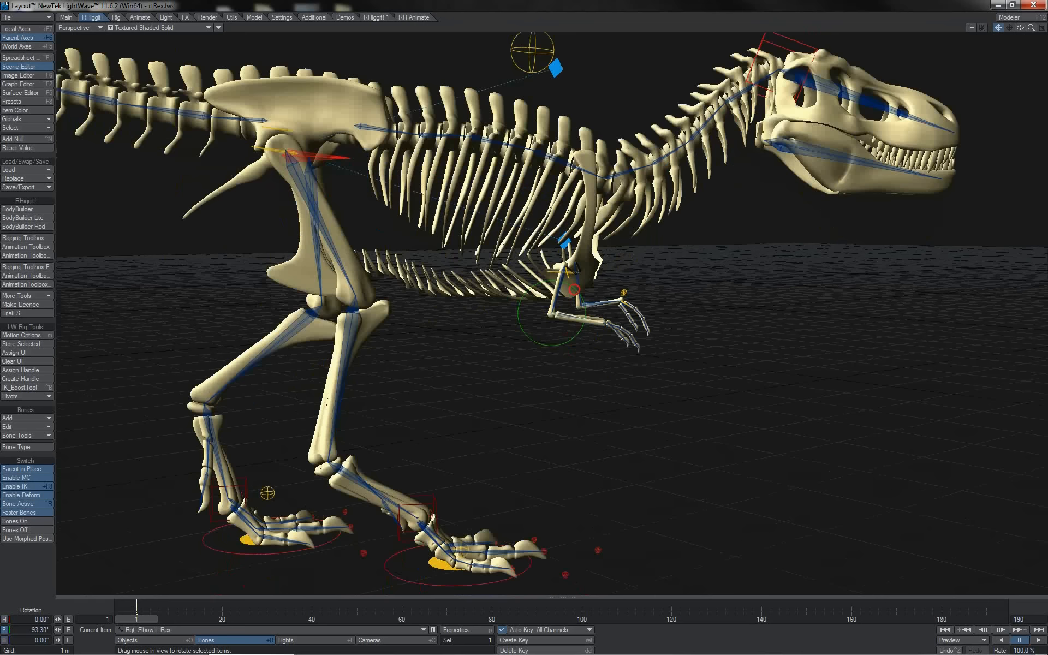
drag(574, 290, 574, 292)
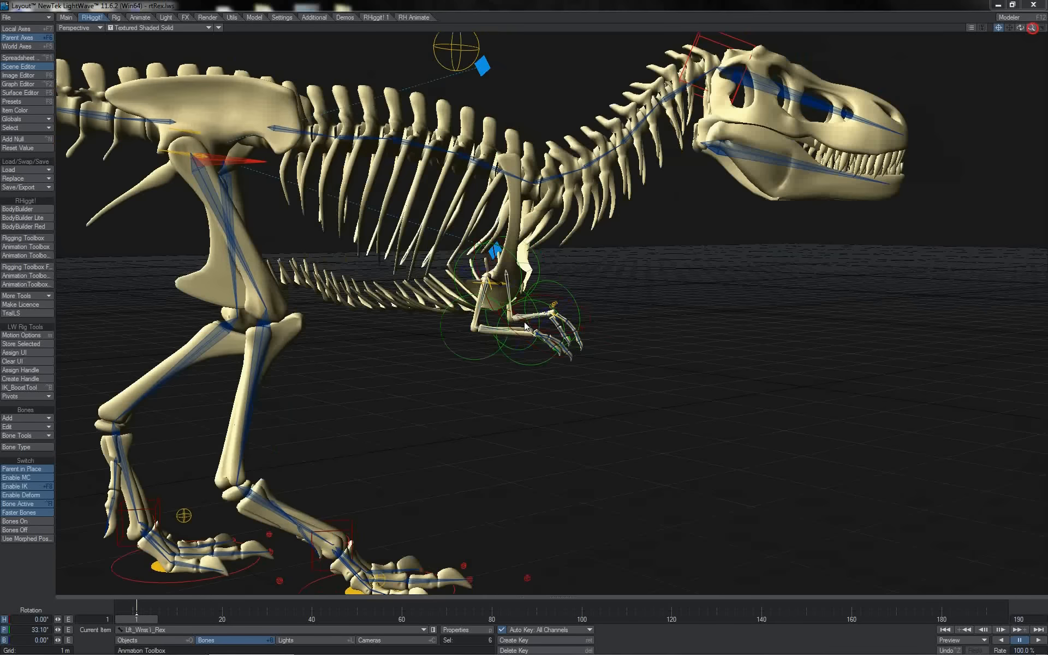
Play back the animation and copy the pose of the six selected arm bones at frame 1
mouse_move(524, 327)
mouse_down()
mouse_move(473, 342)
mouse_move(522, 321)
mouse_up()
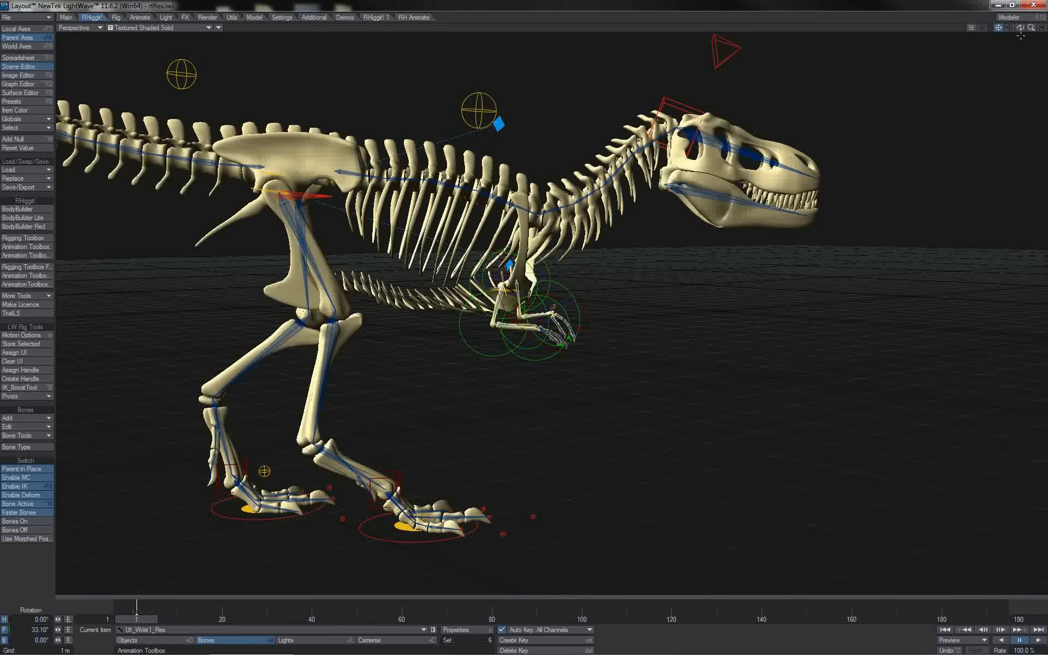
mouse_move(1022, 28)
mouse_down()
mouse_move(1007, 34)
mouse_move(1021, 31)
mouse_up()
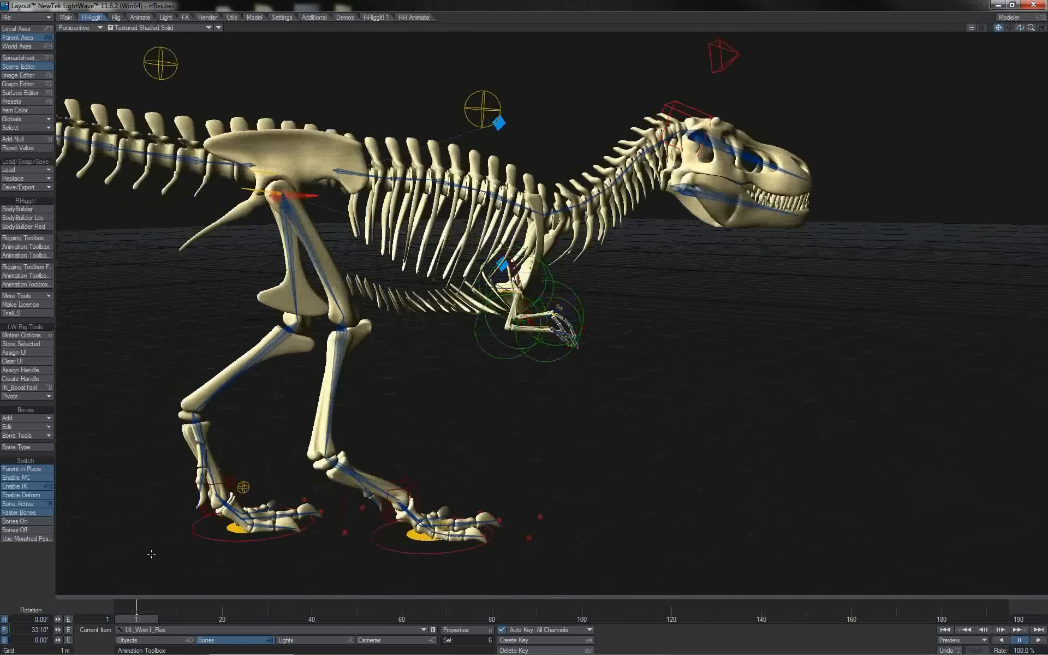
click(1038, 640)
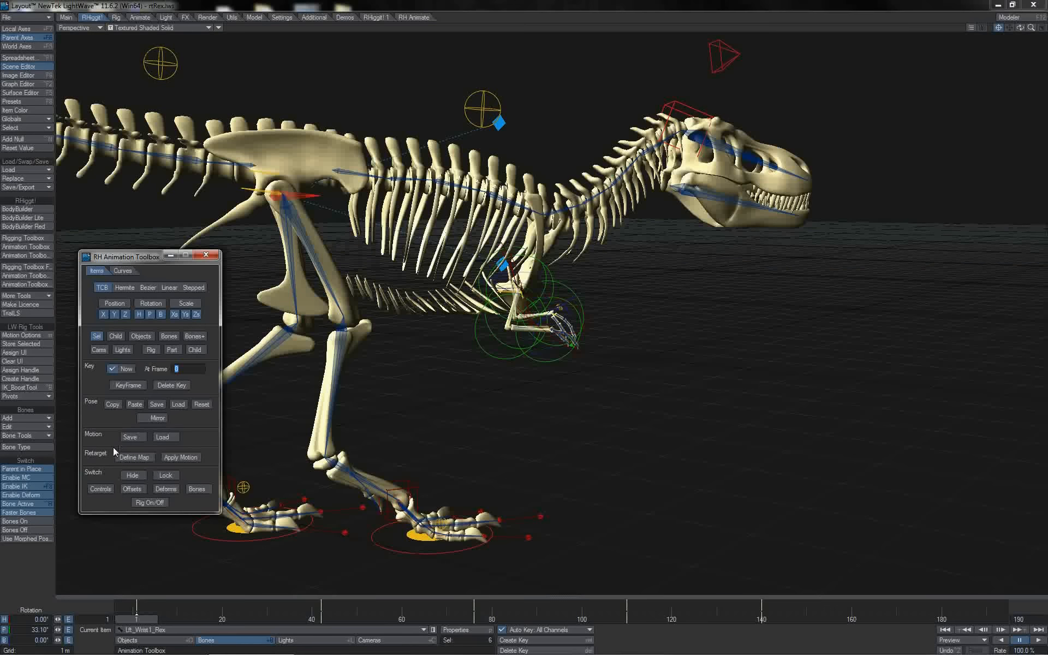
click(113, 405)
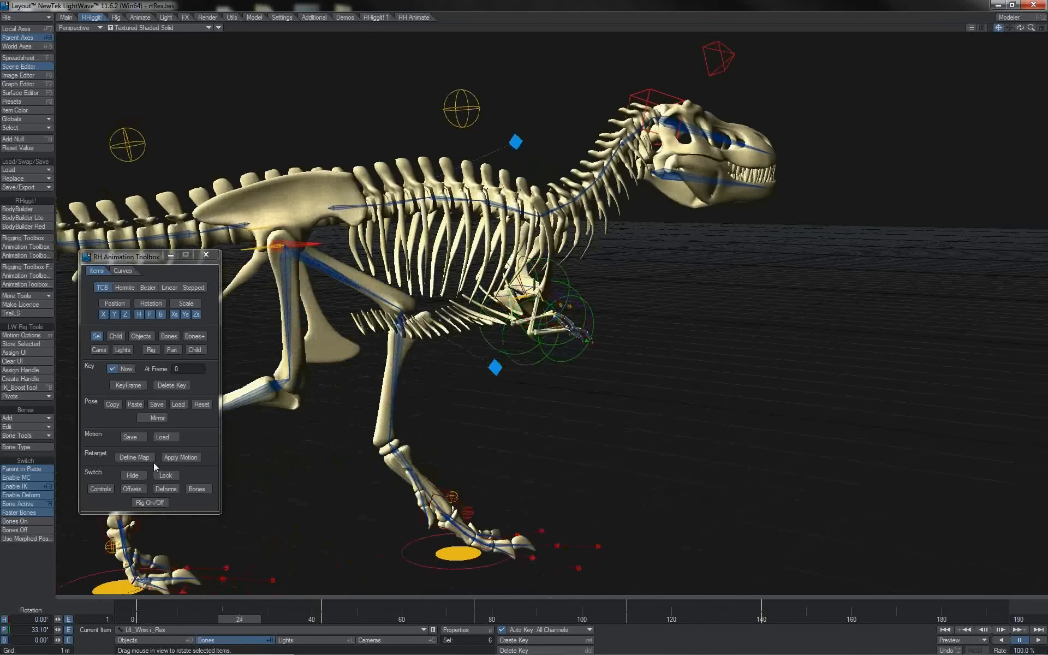
Paste the copied arm pose mirrored at frame 24, swapping sides with the prefixes Lft_ and Rgt_
click(142, 417)
click(133, 404)
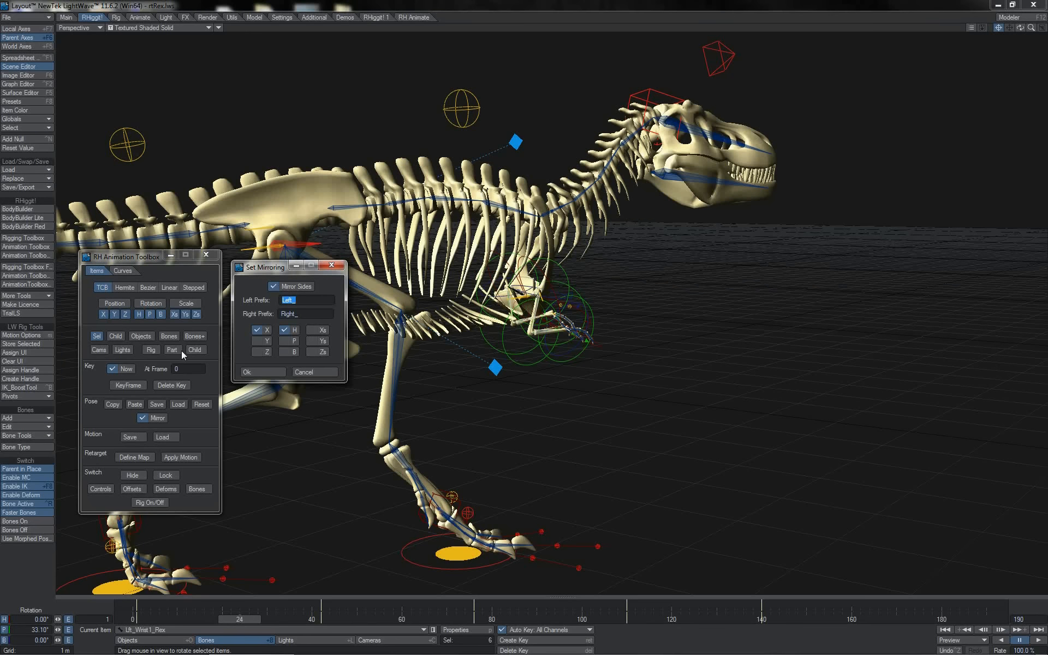
text(Lft_)
key(Tab)
text(Rgt_)
click(267, 371)
Check the mirrored pose on both arms from the front and side, and turn off pose mirroring
drag(1021, 27, 901, 27)
click(478, 287)
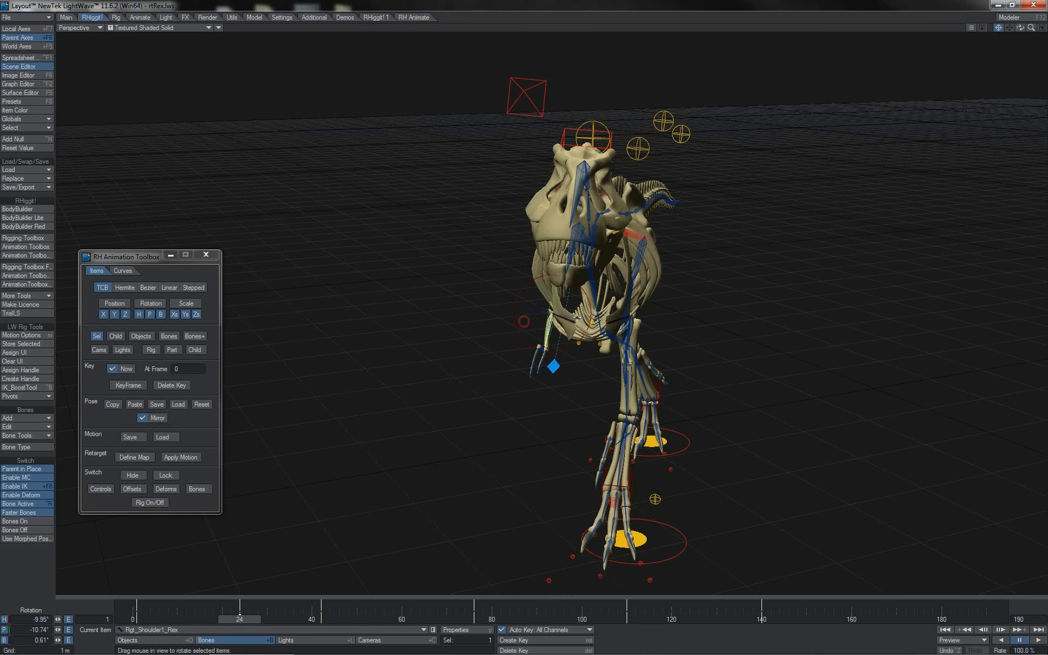
mouse_move(524, 322)
right_down()
mouse_move(571, 319)
mouse_move(524, 318)
right_up()
drag(1020, 28, 887, 178)
click(622, 344)
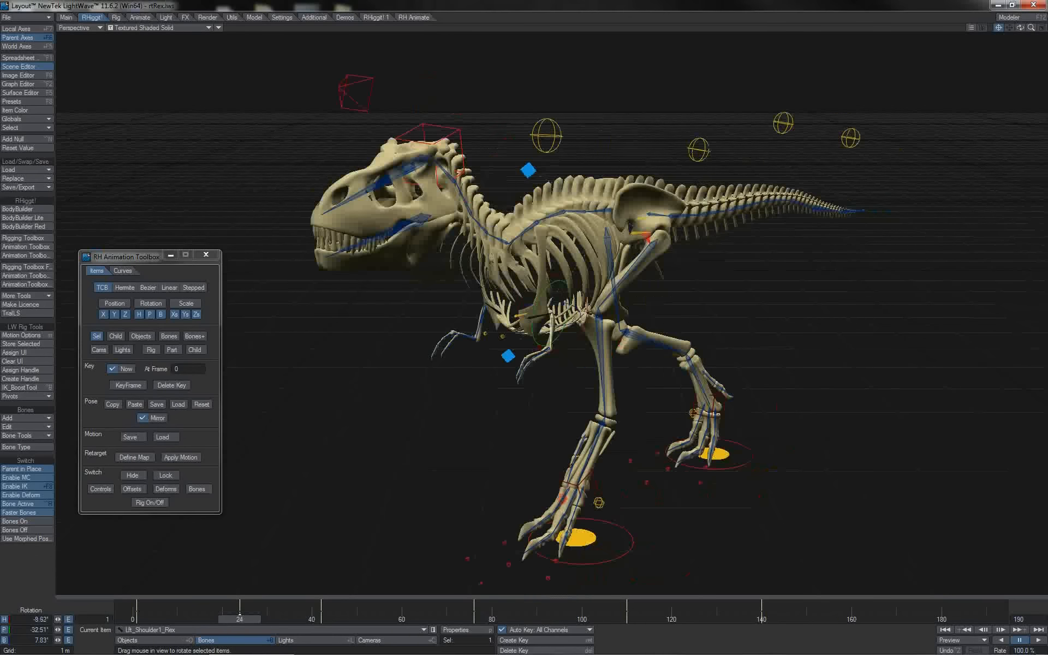
drag(577, 321, 563, 321)
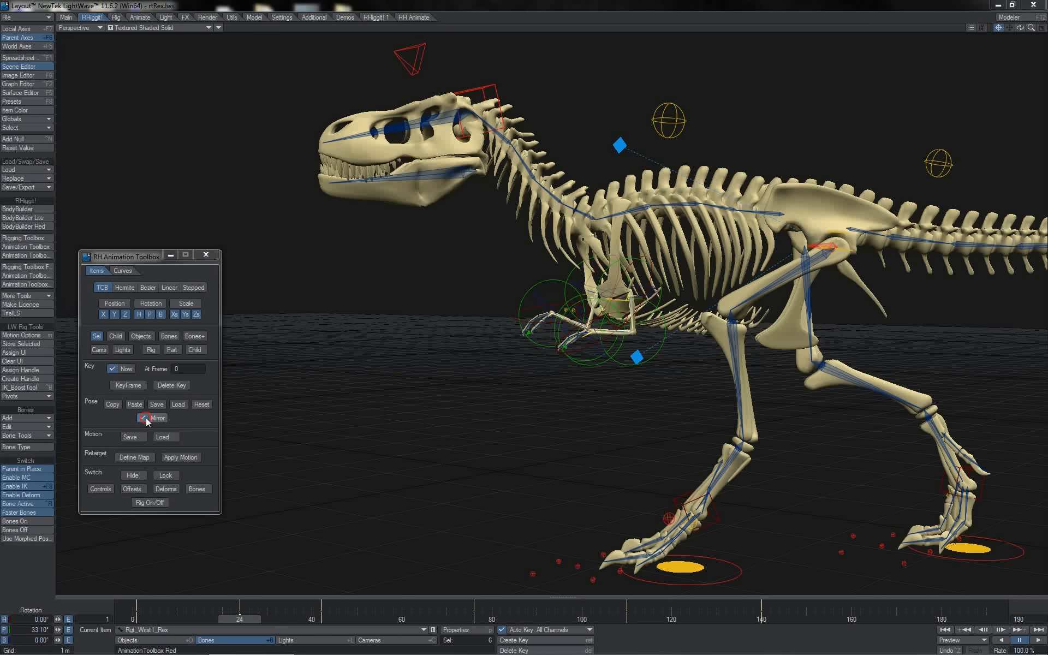
click(146, 418)
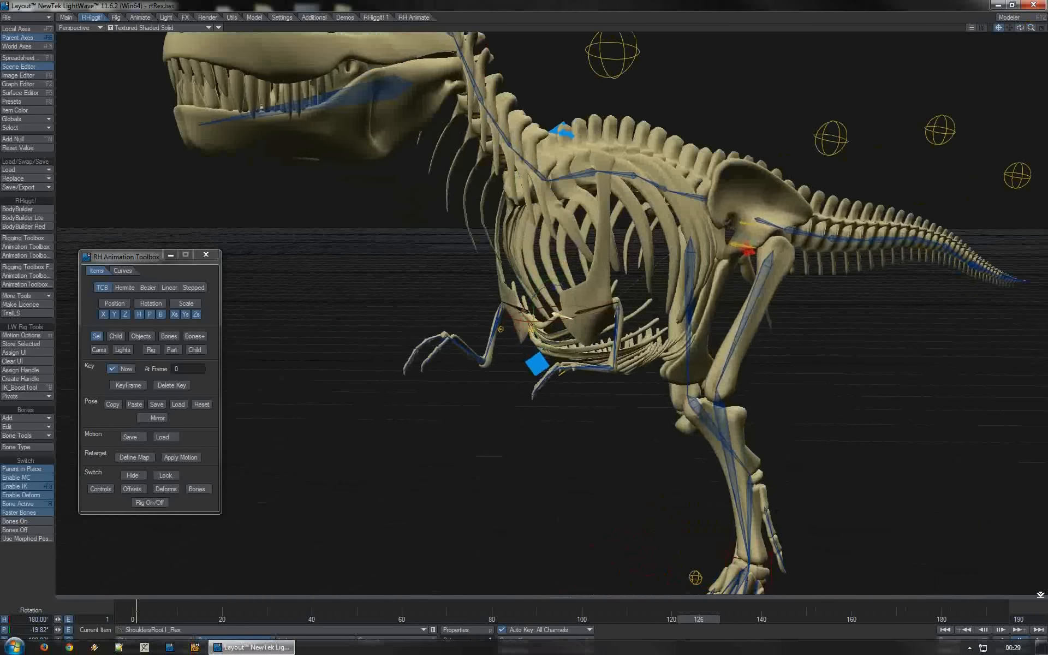
Review the playback through the camera, reselect the six arm bones and key them at frame 152
click(1038, 640)
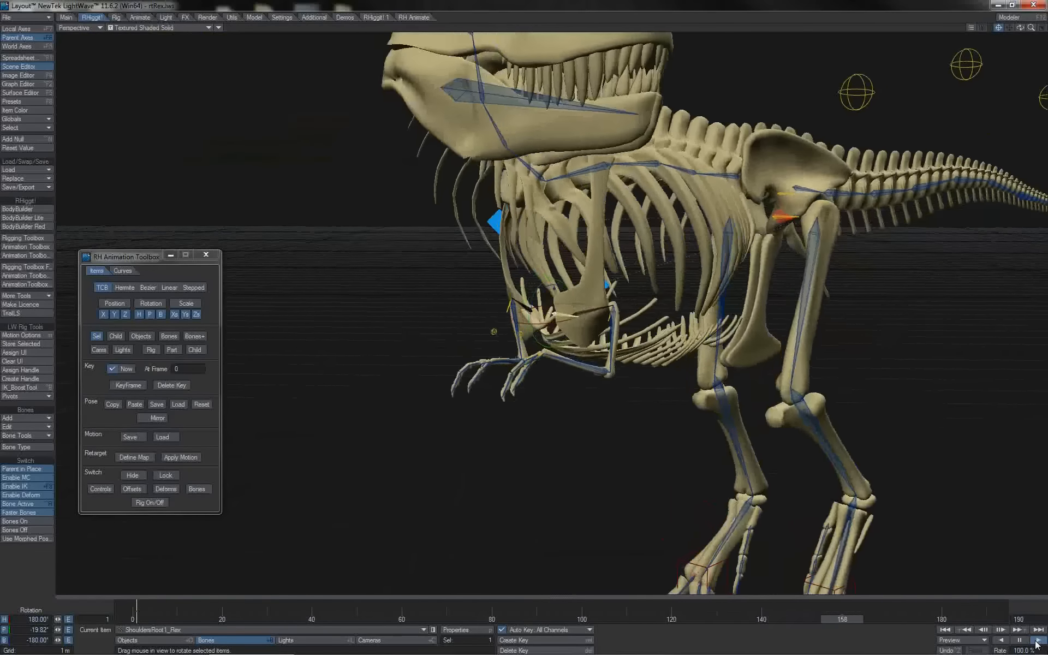
key(6)
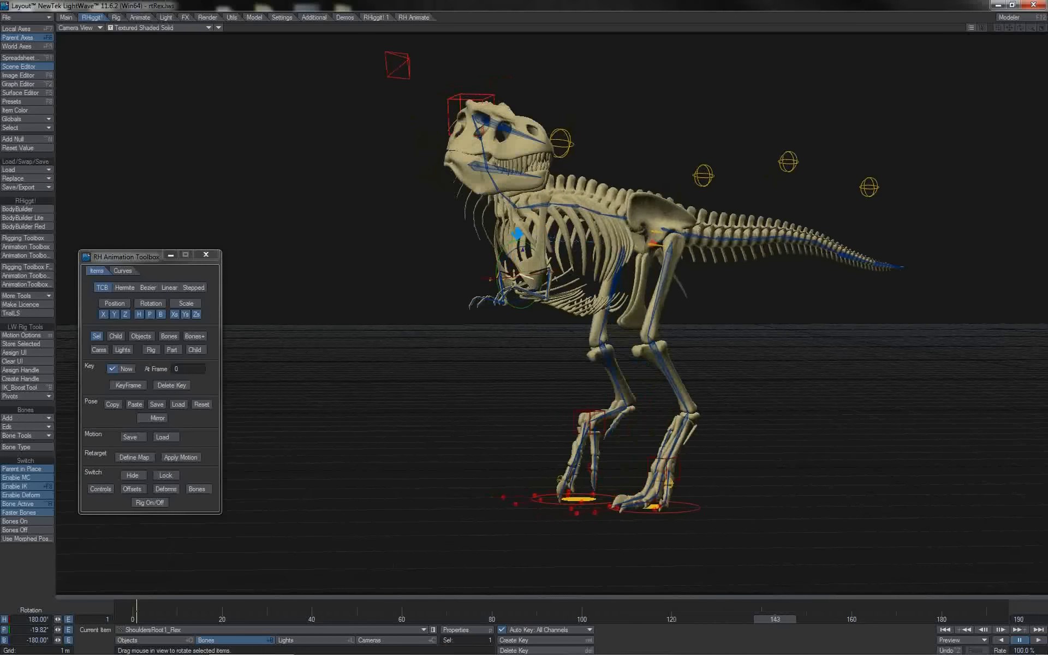
click(501, 287)
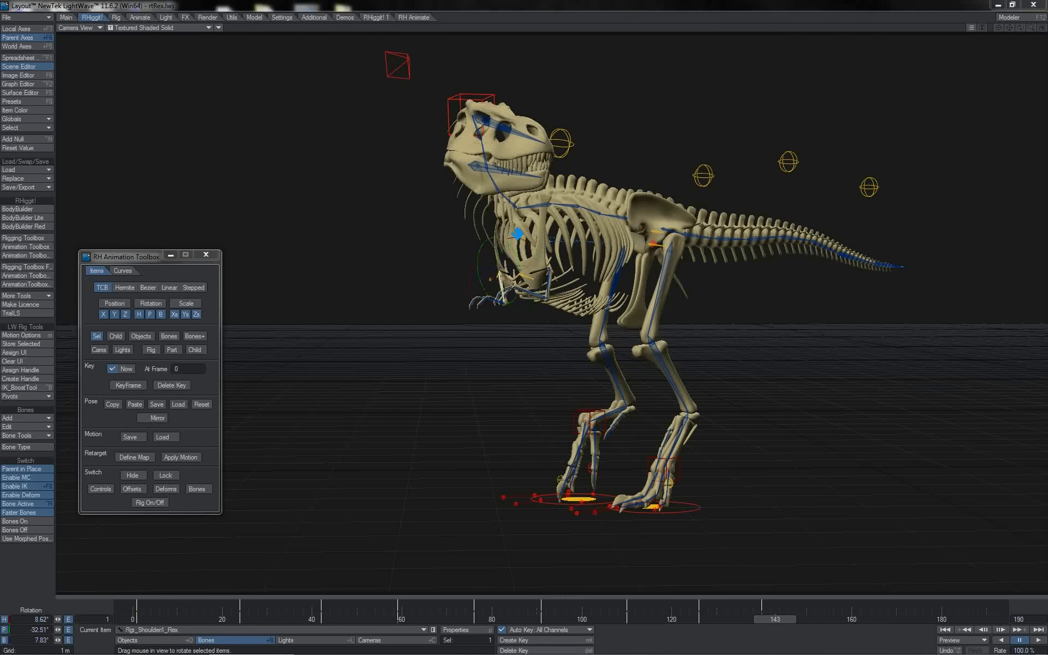
shift+click(494, 300)
shift+click(480, 300)
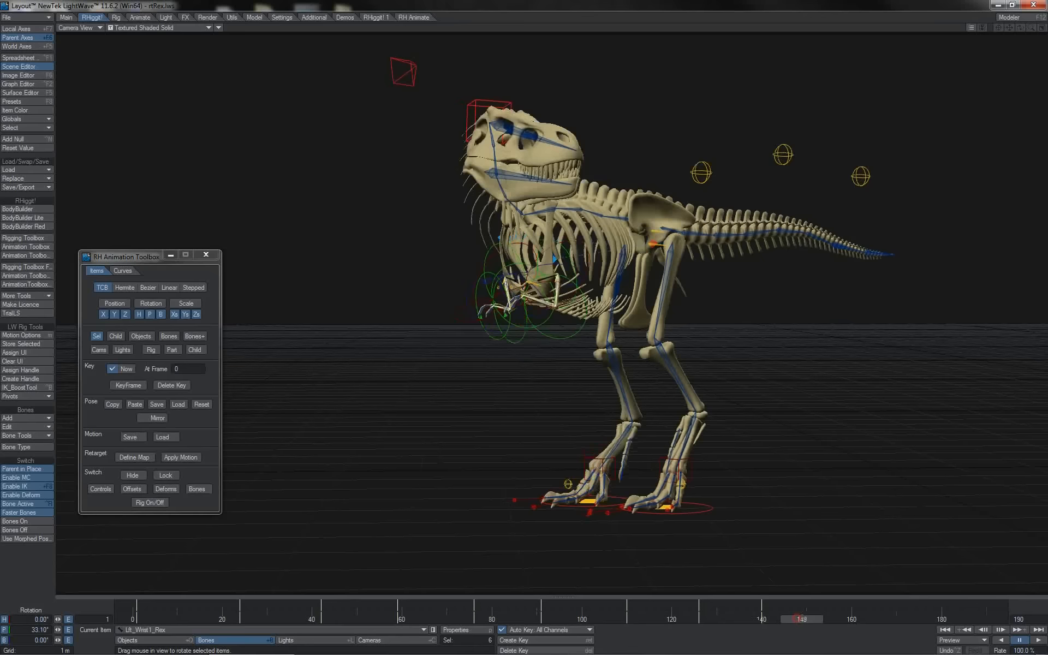
drag(793, 619, 797, 618)
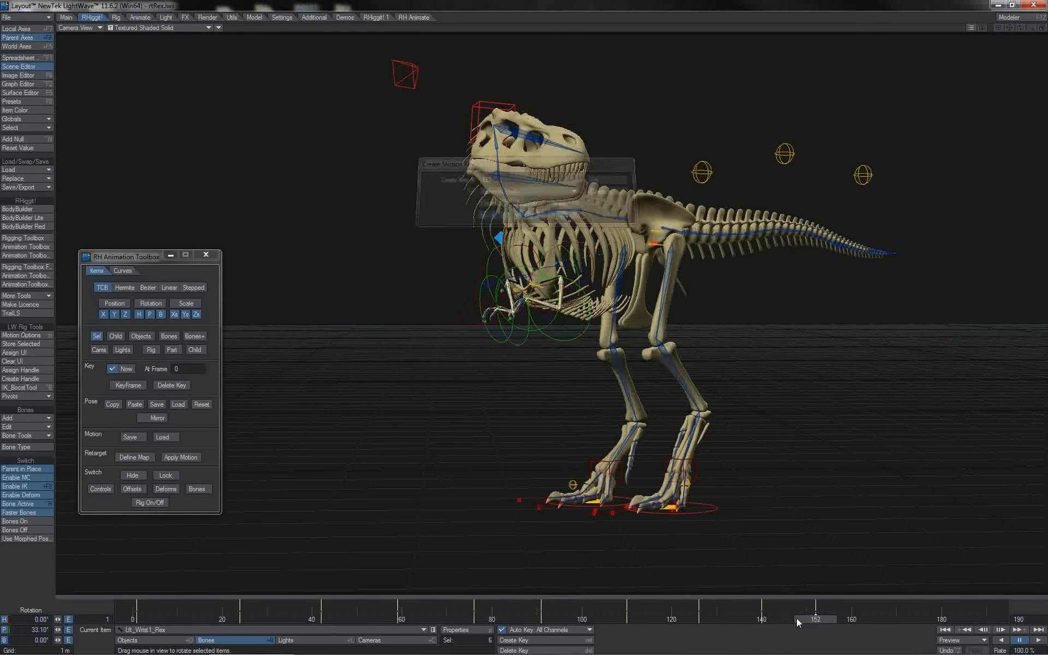
Repose both arms at frame 152 by rotating the shoulder and elbow bones
key(4)
drag(572, 273, 524, 322)
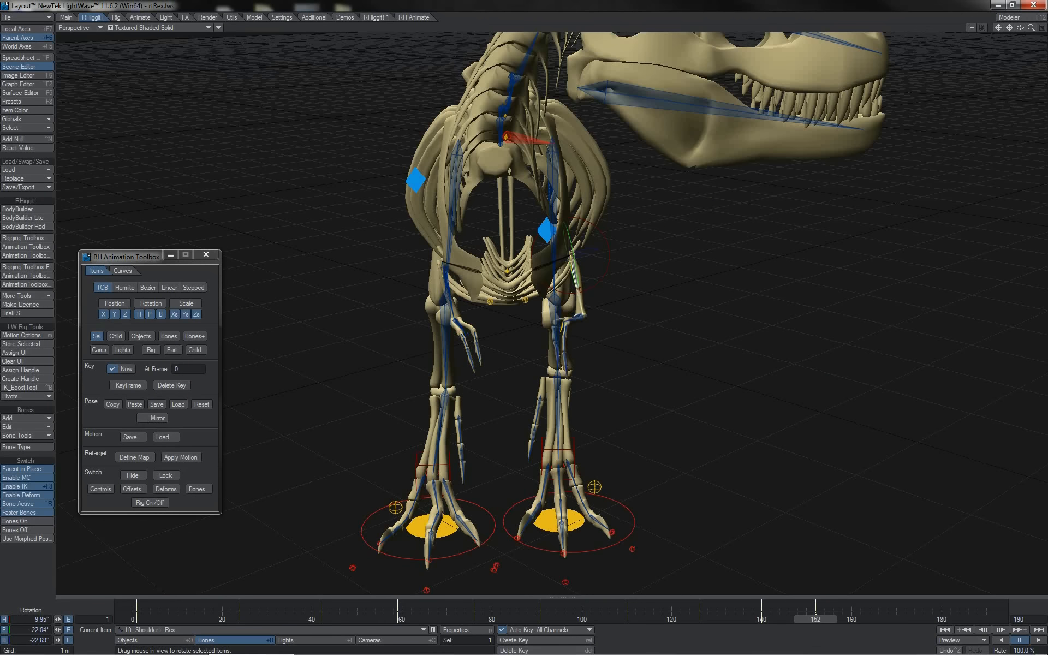
click(589, 247)
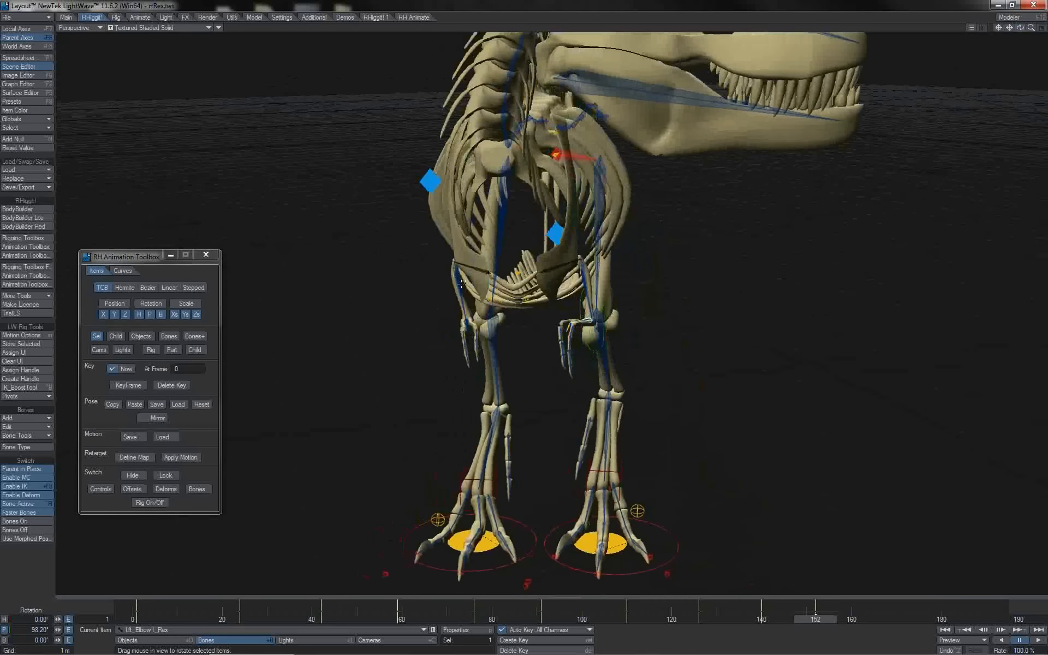
click(461, 284)
drag(481, 238, 481, 234)
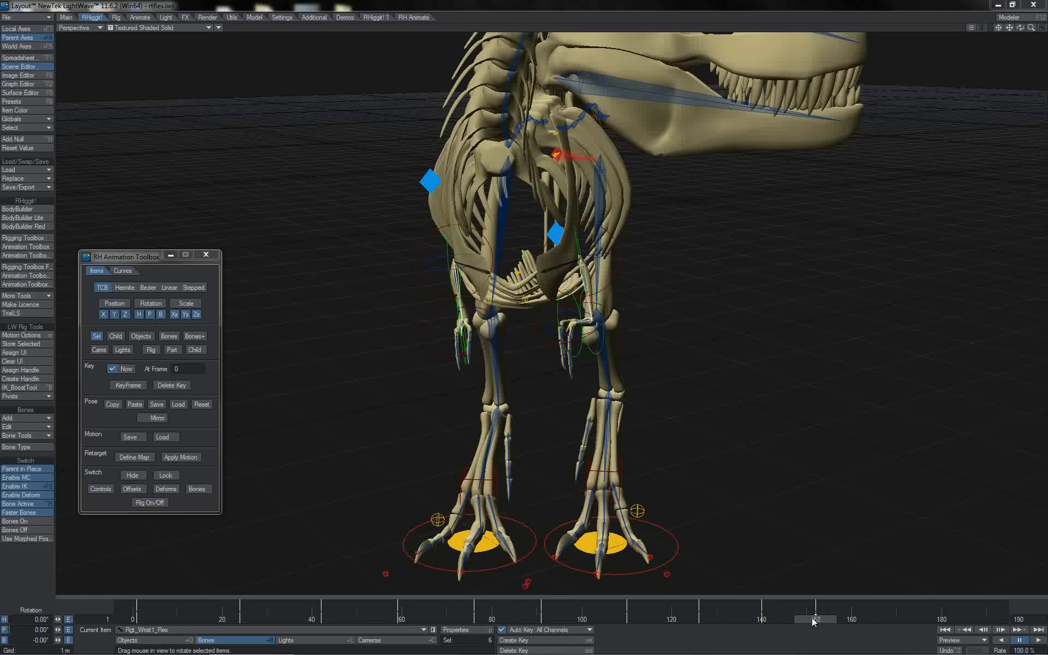
Key the six arm bones at frame 163 and adjust the Tension of their curve keys at frames 152 and 163
drag(813, 623, 866, 619)
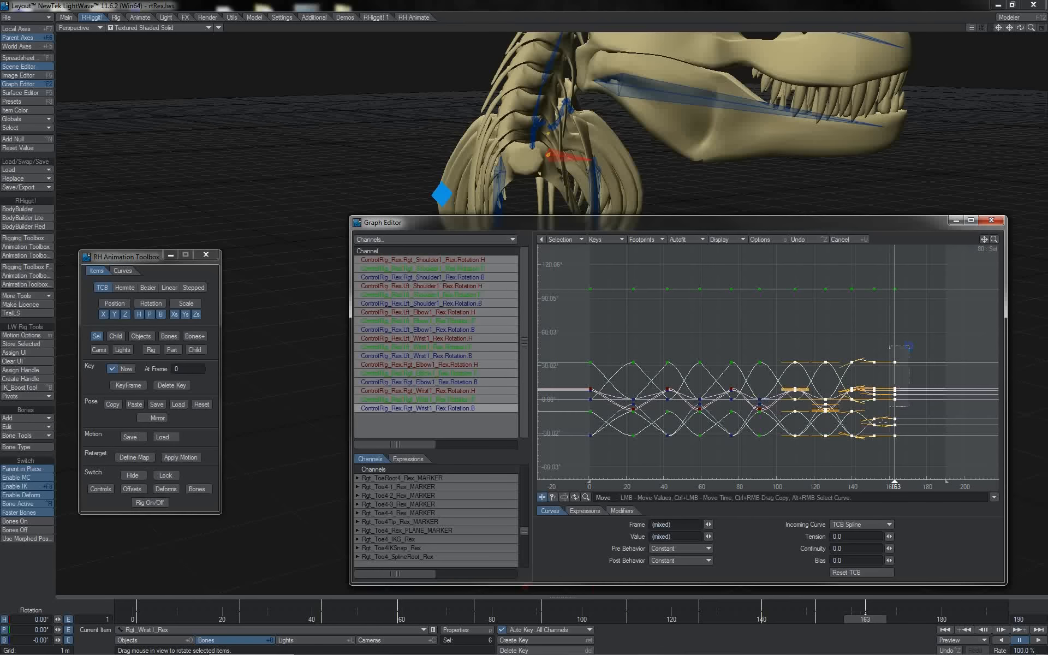
key(ctrl+F2)
right_drag(861, 454, 860, 455)
key(shift+a)
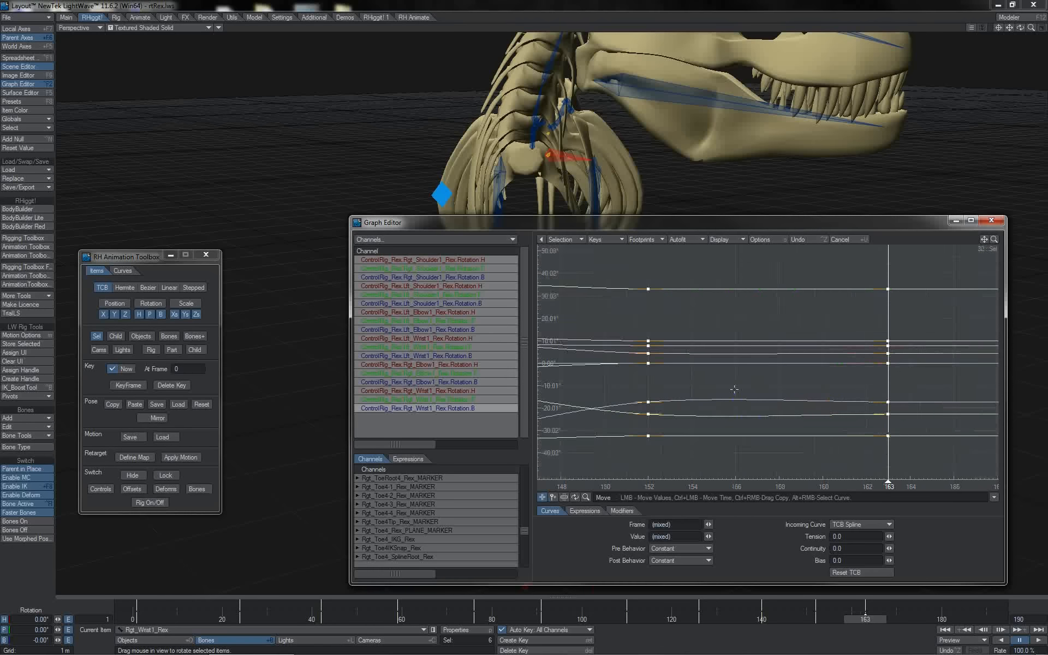
right_drag(640, 415, 628, 452)
right_drag(866, 272, 902, 472)
drag(889, 537, 890, 536)
key(ctrl+F2)
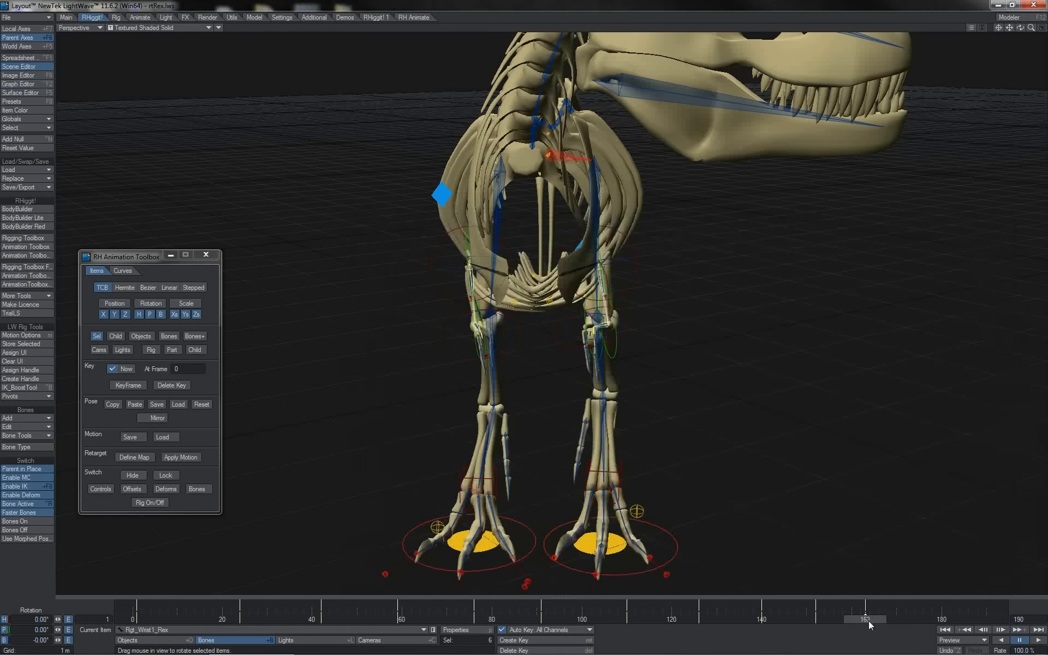
Play back the animation in the camera and side views to review the arm and tail motion
mouse_move(869, 620)
mouse_down()
mouse_move(793, 621)
mouse_move(869, 621)
mouse_up()
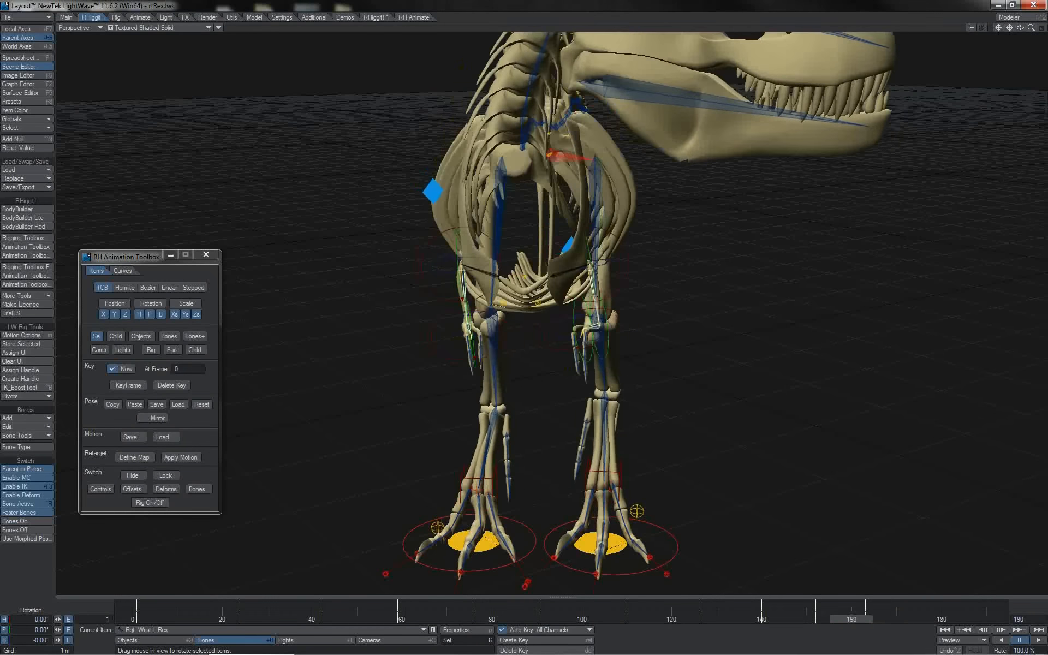
key(6)
key(space)
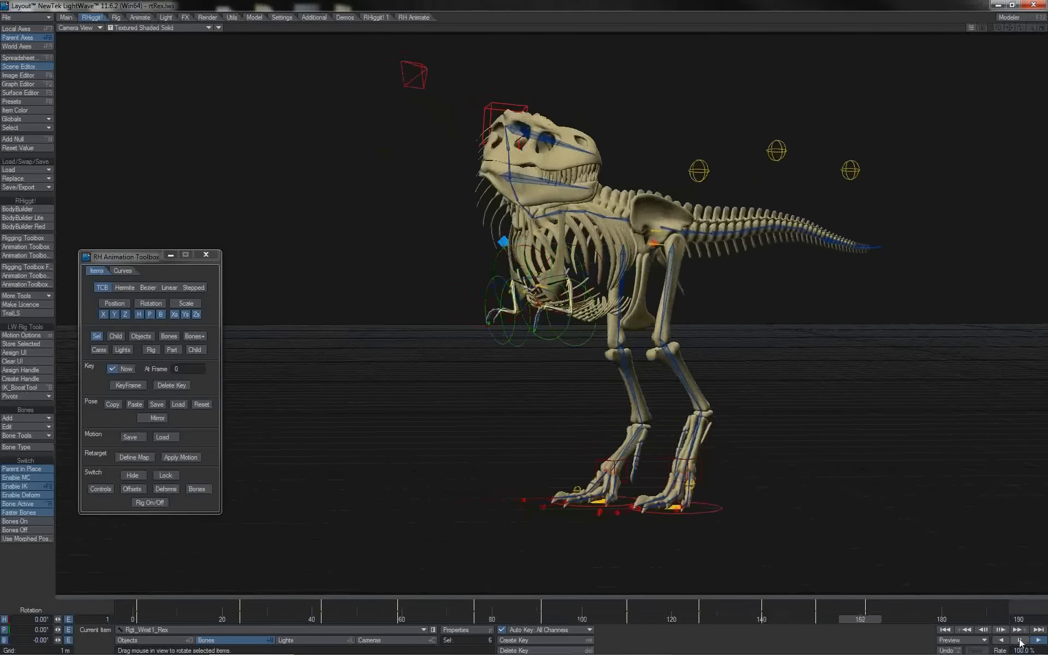
key(3)
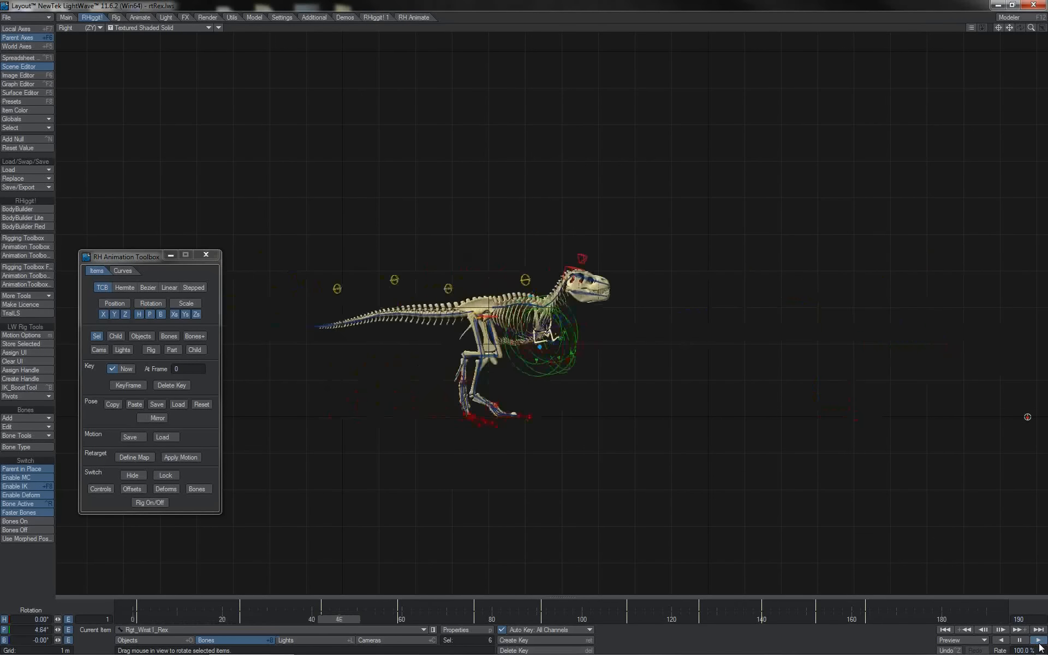
click(399, 640)
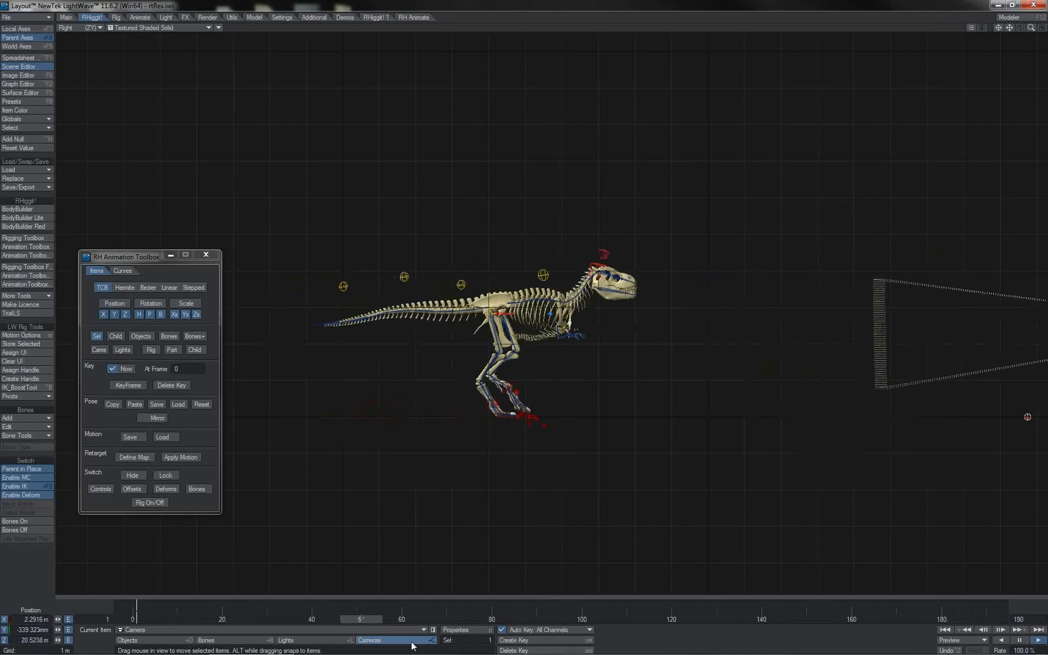
At frame 1 in the top view, rotate Tail1_Handle1_Rex to -15.60° heading and Tail1_Handle2_Rex to -13.40° heading
click(310, 279)
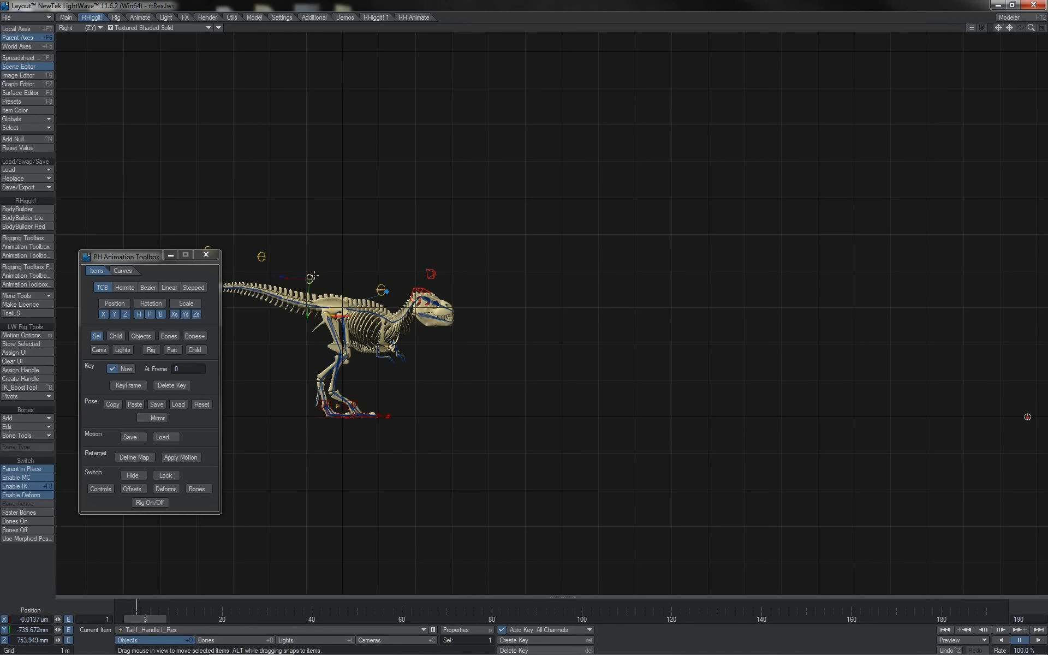
key(2)
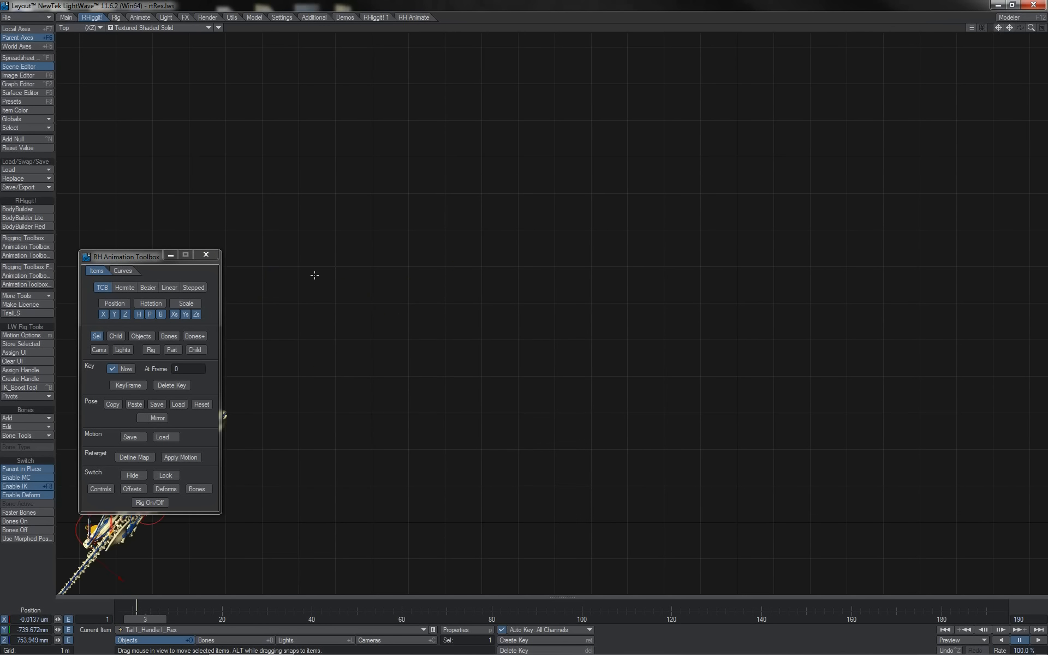
click(999, 27)
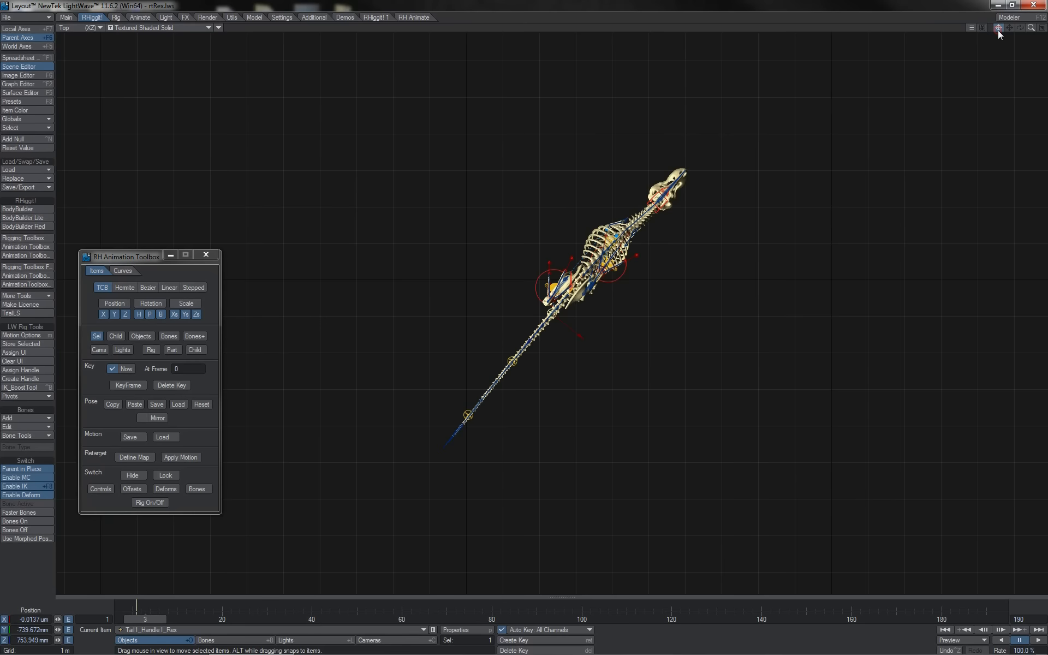
drag(1032, 27, 1033, 31)
key(y)
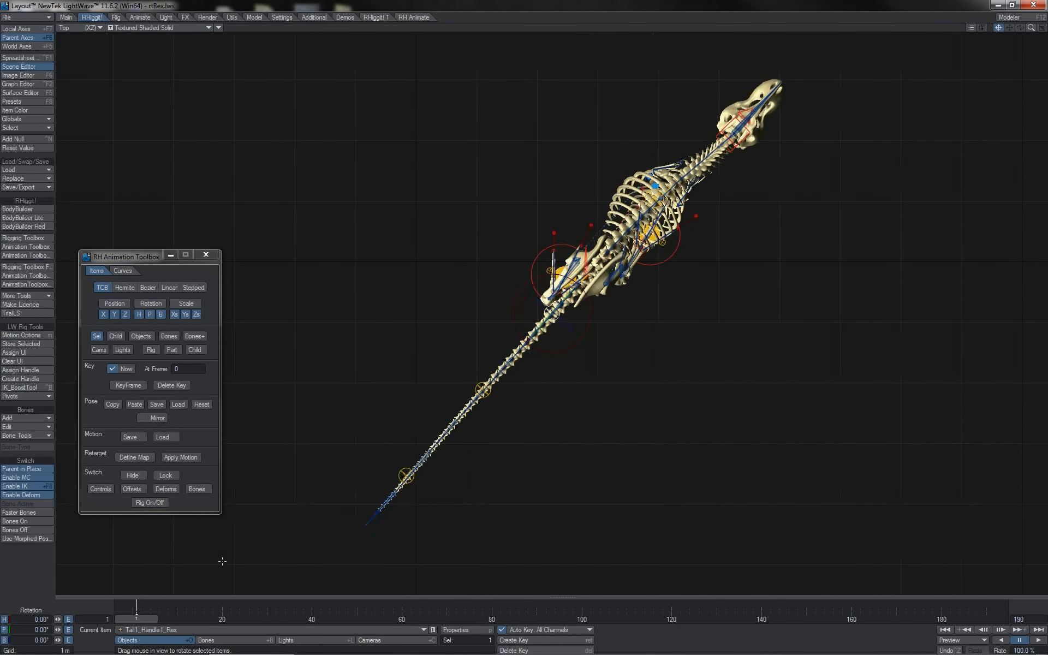
mouse_move(148, 623)
mouse_down()
mouse_move(290, 622)
mouse_move(137, 622)
mouse_up()
drag(580, 279, 491, 280)
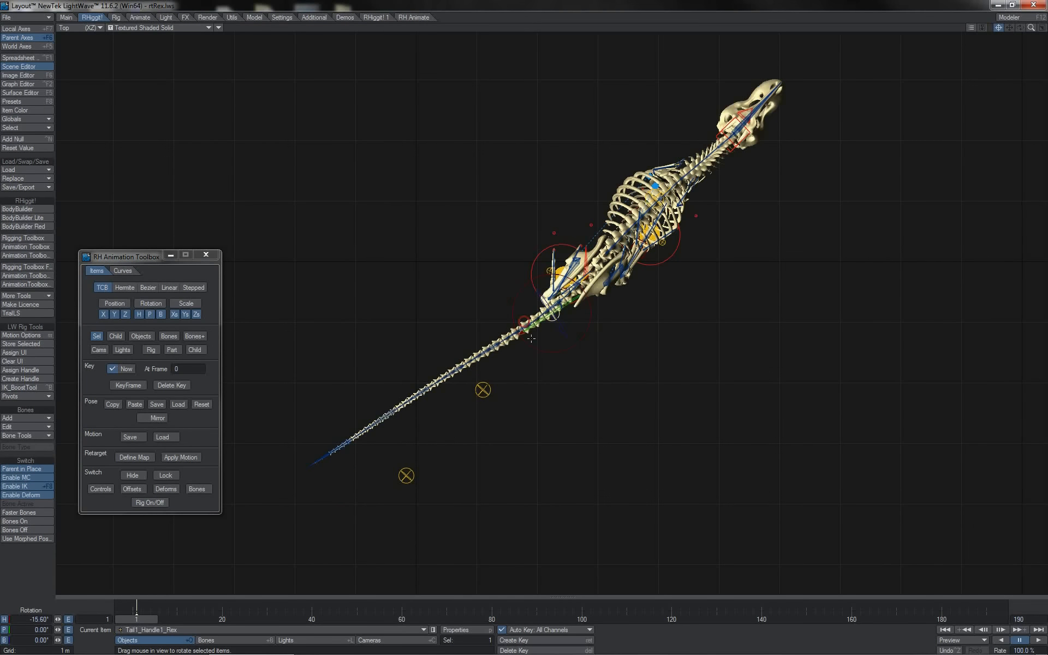
click(483, 390)
drag(590, 297, 516, 297)
Select both tail handles together and copy their pose at frame 1
key(shift+Up)
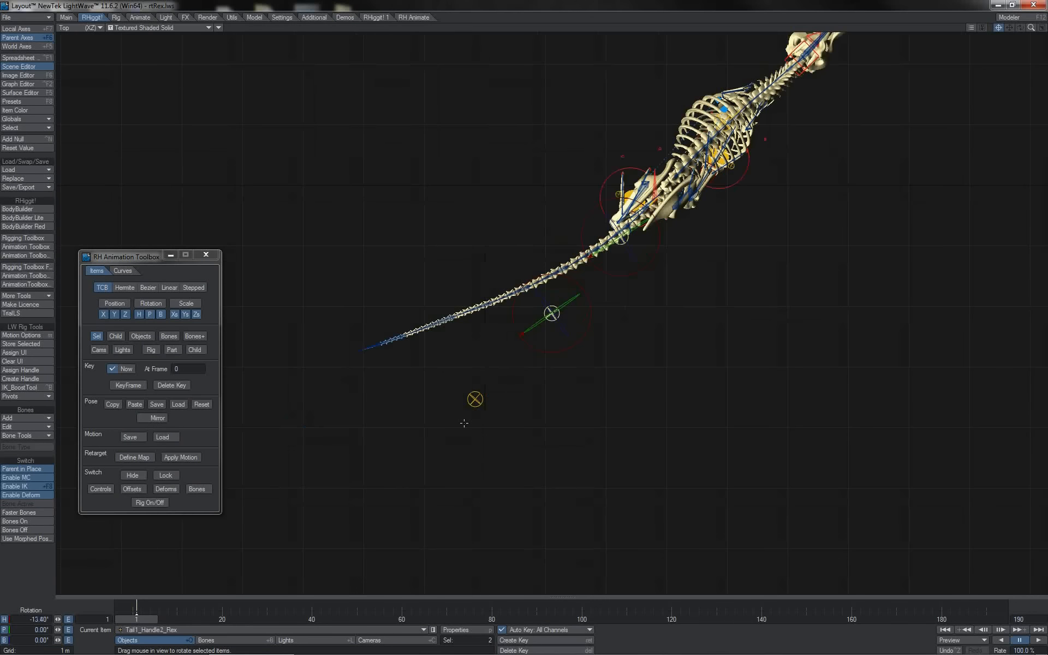
mouse_move(146, 619)
mouse_down()
mouse_move(789, 620)
mouse_move(136, 619)
mouse_up()
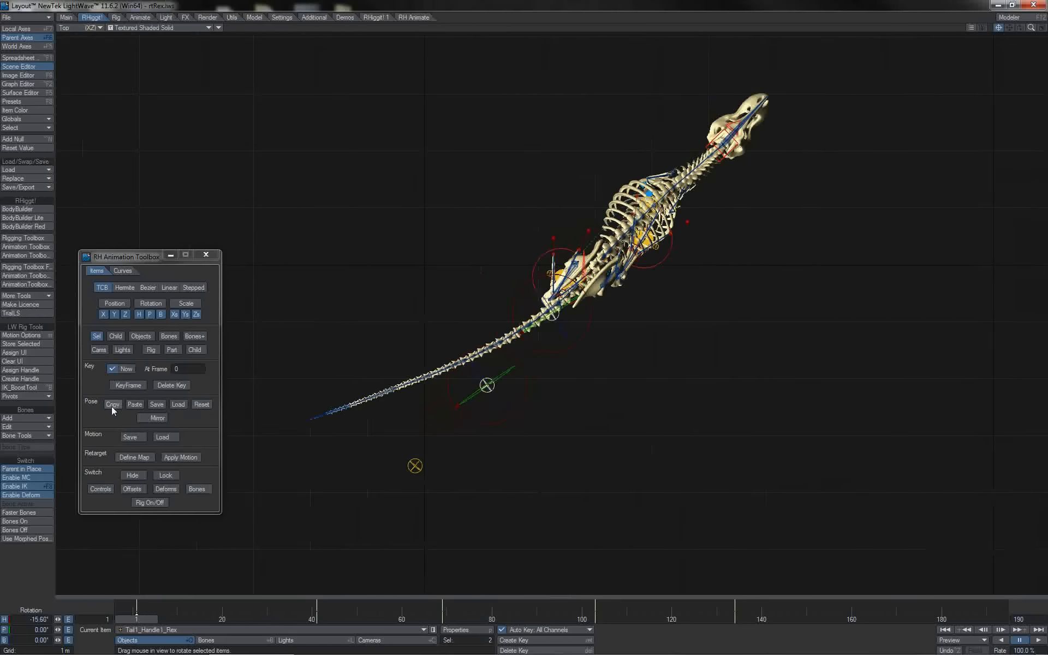
click(111, 407)
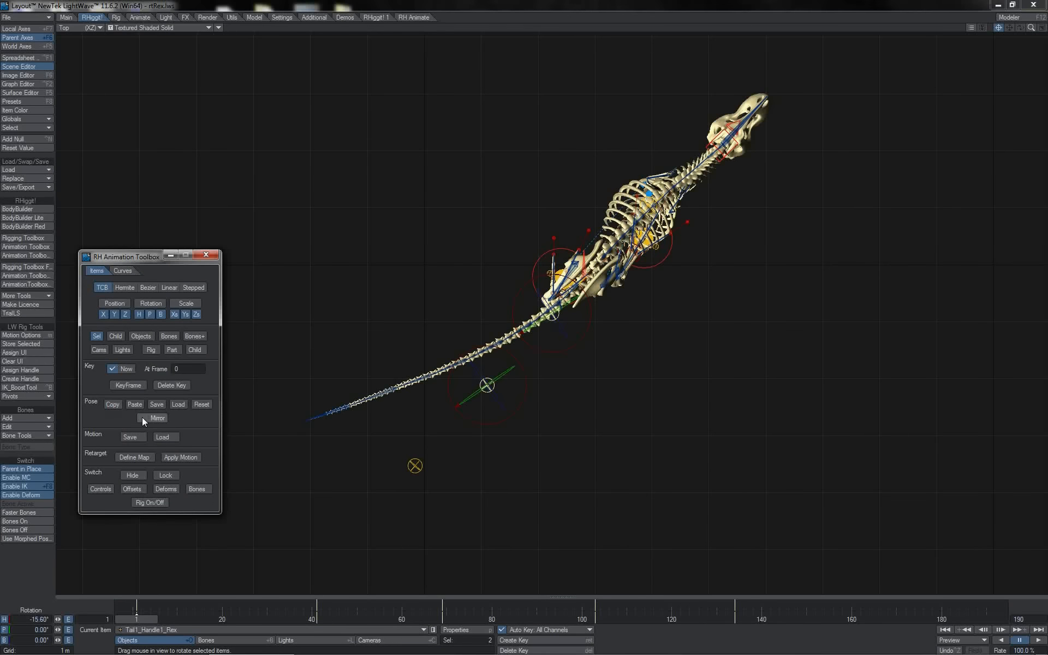
Paste the tail handles' pose mirrored at frame 20, with Mirror Sides and X off and only heading (H) mirrored
drag(144, 620, 229, 620)
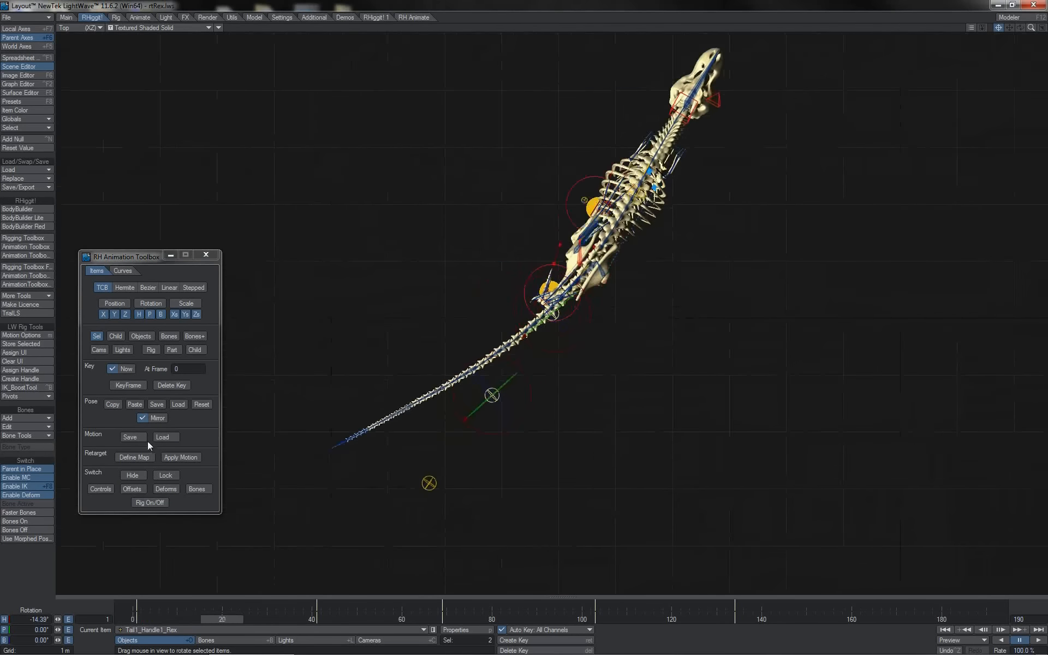
click(155, 404)
click(274, 285)
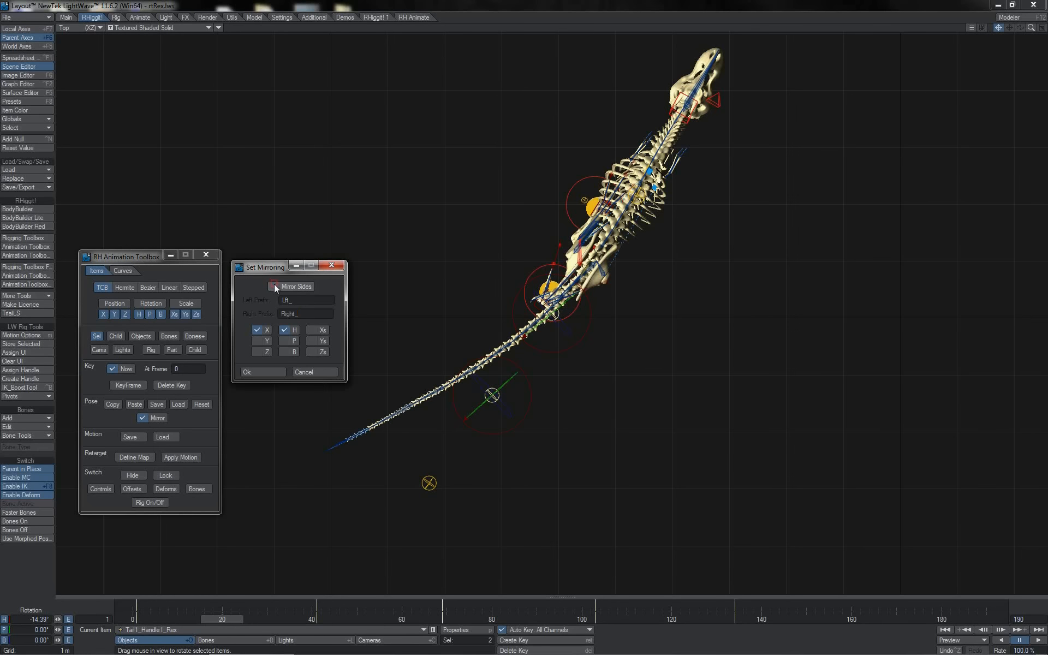
click(267, 333)
click(272, 370)
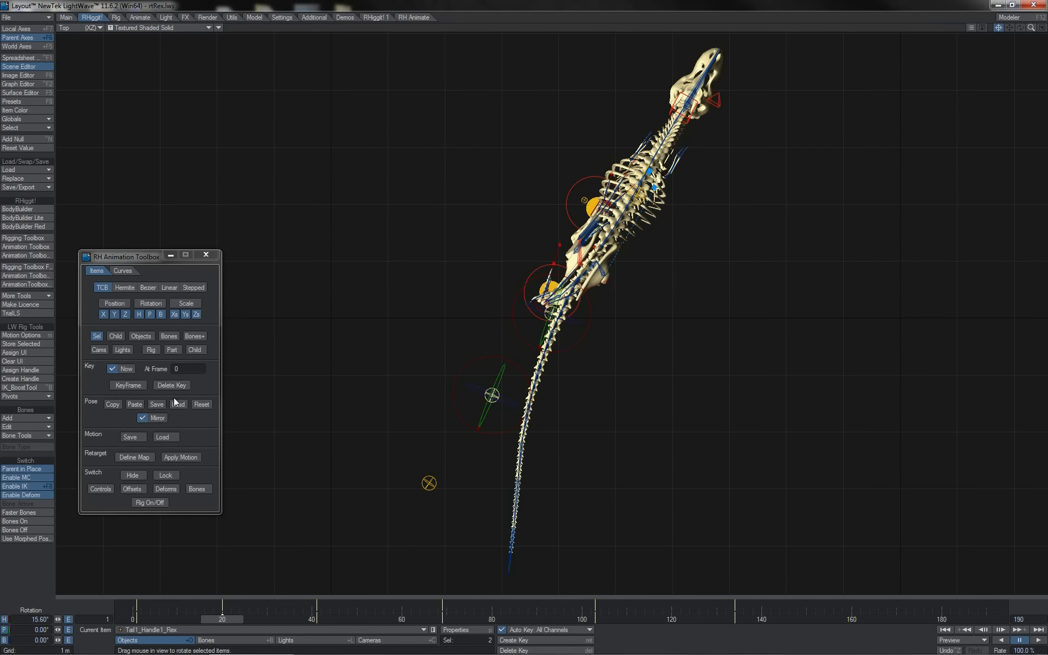
With mirroring off, copy the tail handles' frame 20 pose, paste it at frames 53 and 118, and reduce frame 118 to 9.40° heading
click(144, 419)
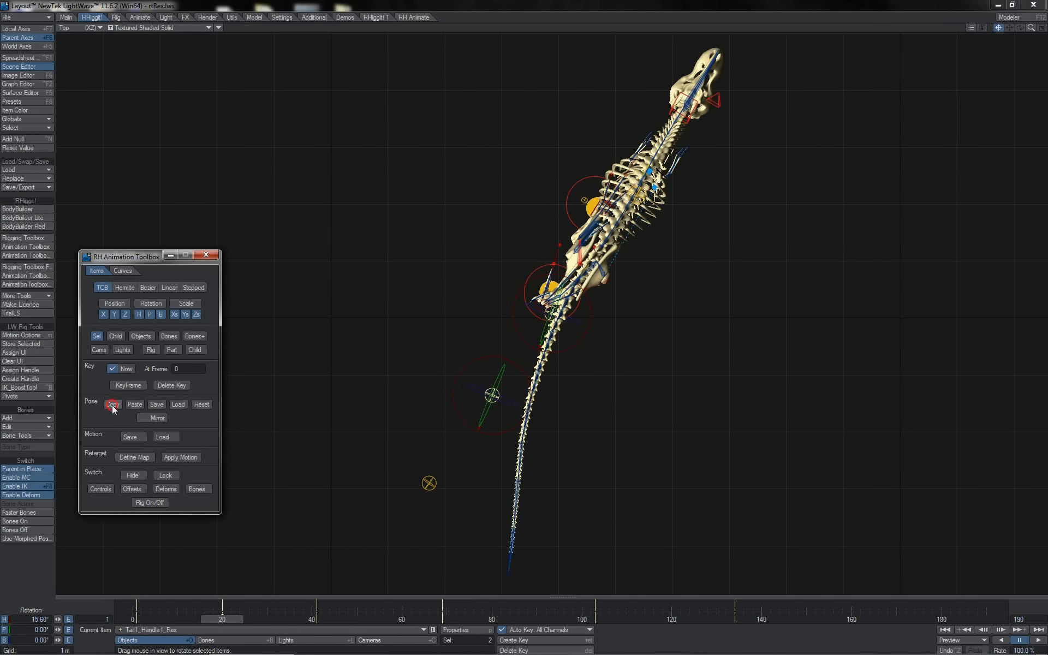
drag(222, 619, 366, 619)
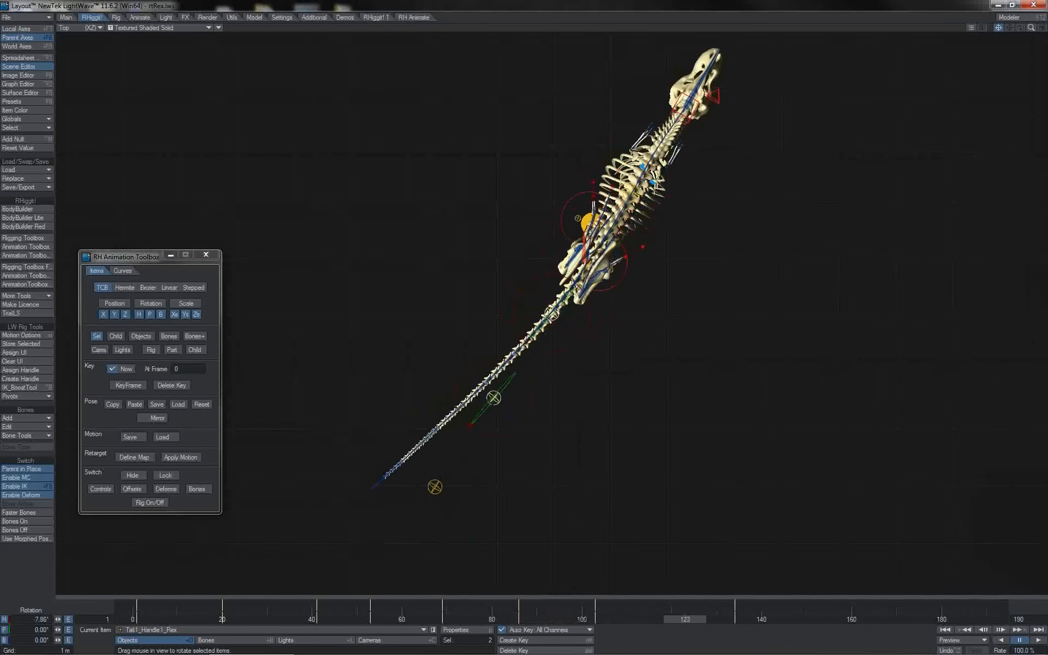
click(134, 404)
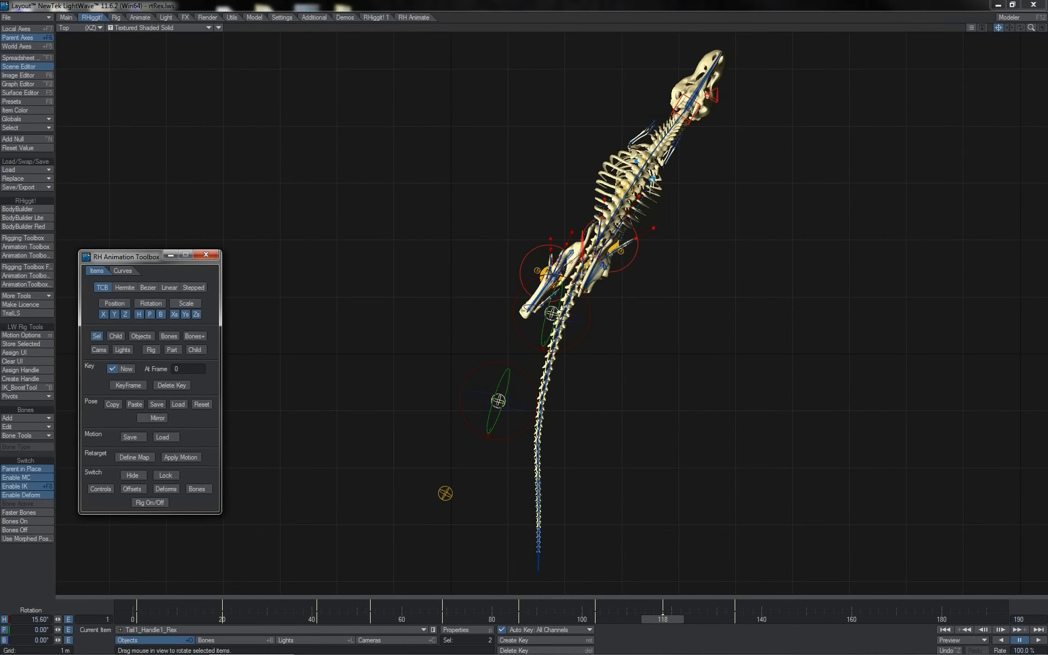
drag(588, 297, 565, 297)
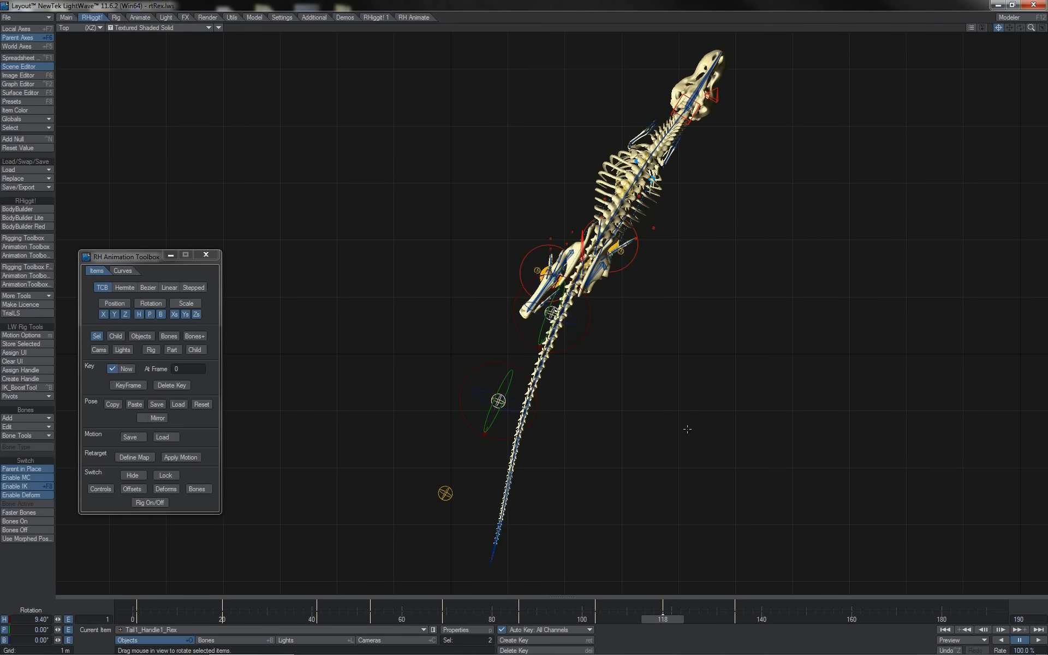
Rotate the tail handles sideways at frames 145 and 162 to continue the swing, with Tail1_Handle1_Rex at 10.48° heading at frame 162
drag(658, 619, 784, 619)
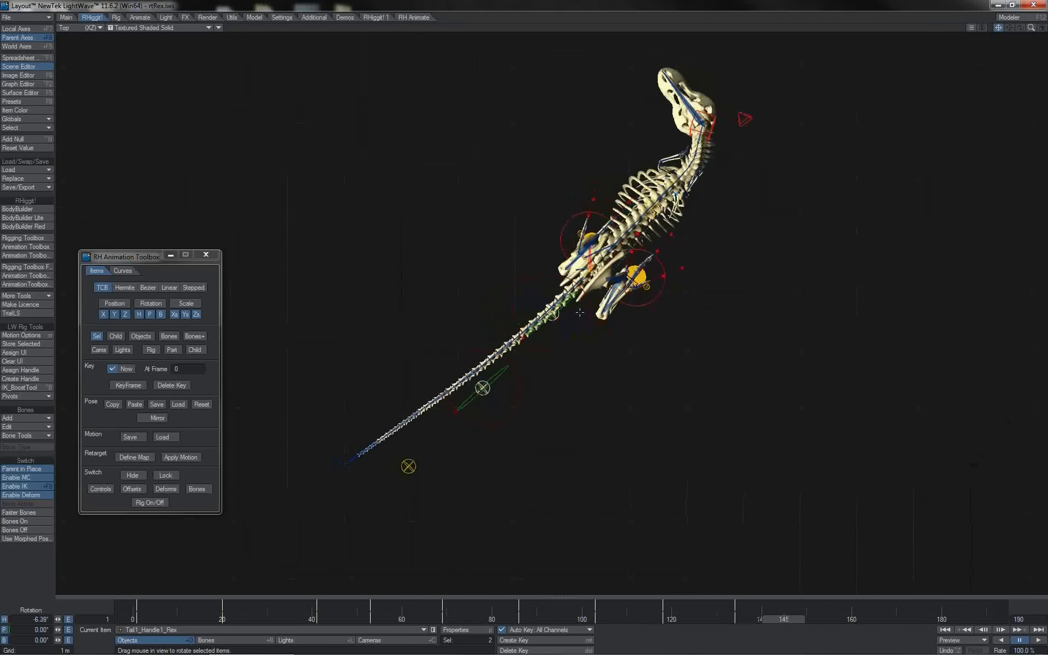
drag(579, 312, 562, 312)
drag(784, 619, 860, 619)
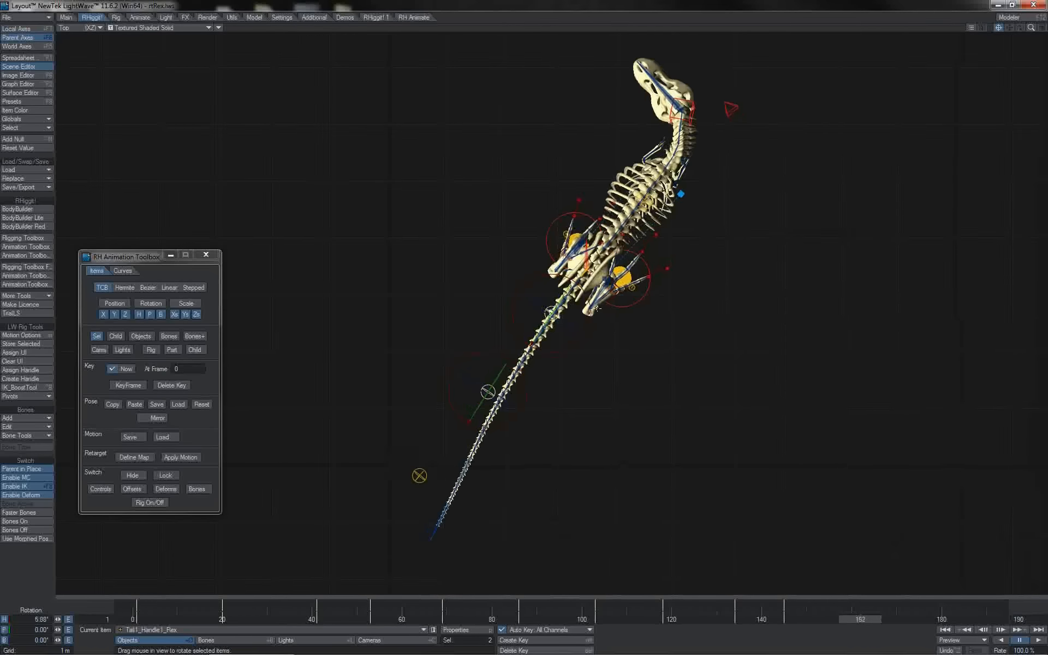
drag(562, 313, 551, 312)
drag(844, 619, 777, 619)
key(ctrl+z)
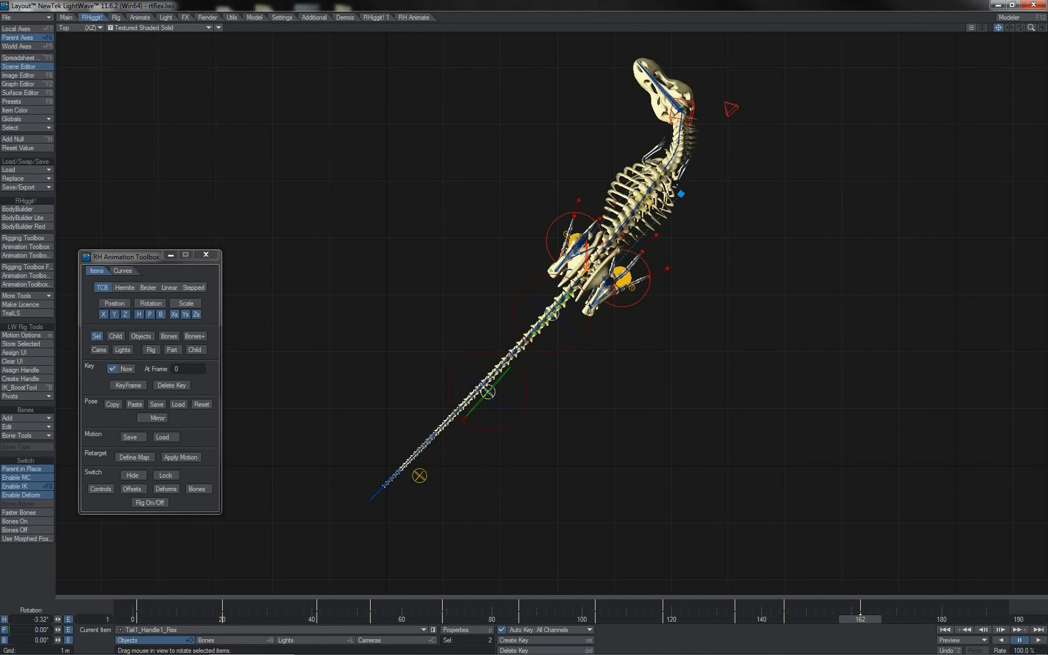
drag(524, 321, 561, 318)
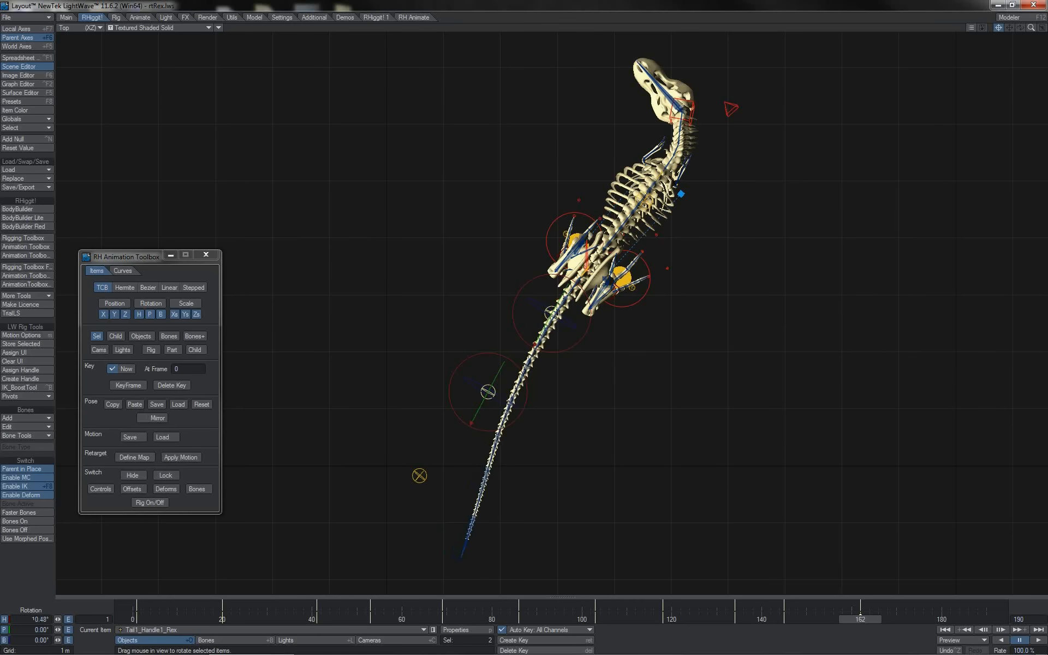
At frame 185, rotate the tail handles so that Tail1_Handle1_Rex has a heading of -11.82°
drag(866, 618, 902, 618)
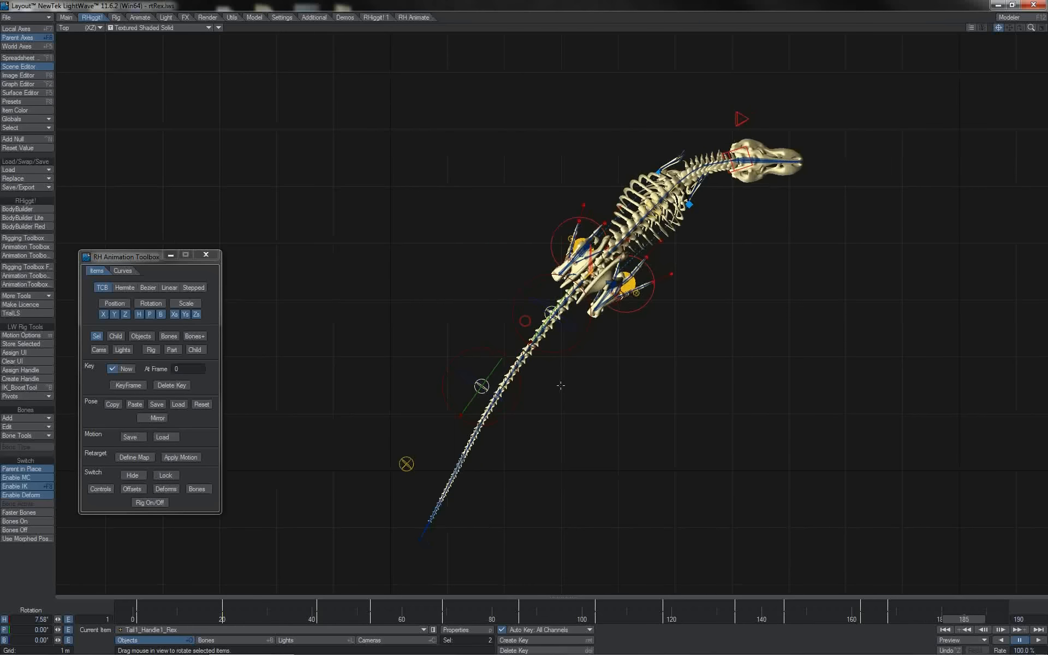
drag(482, 386, 456, 386)
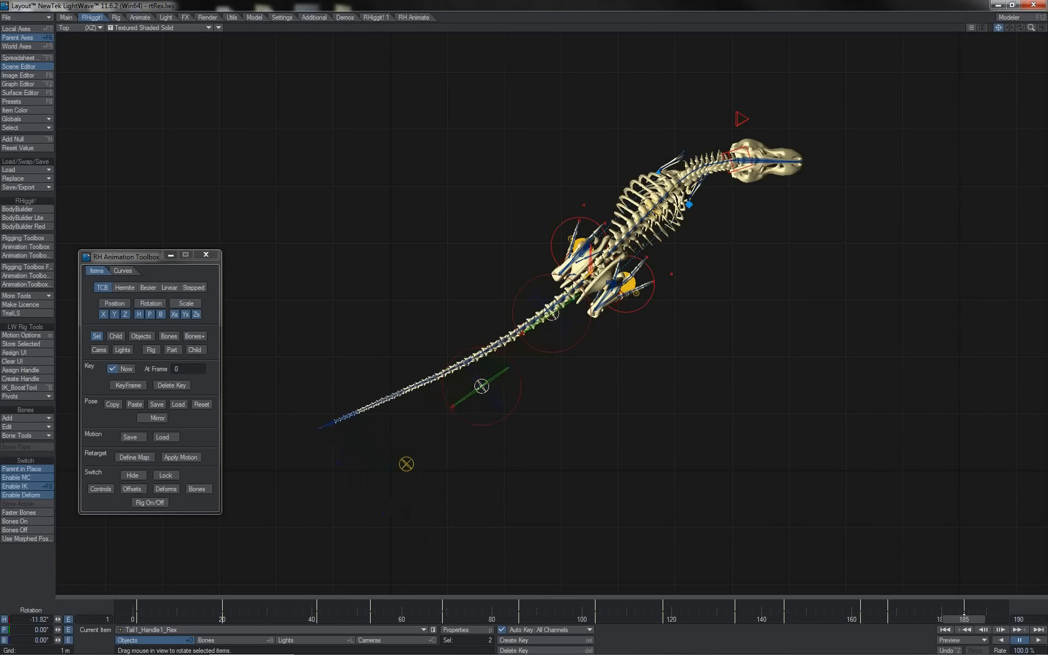
click(965, 618)
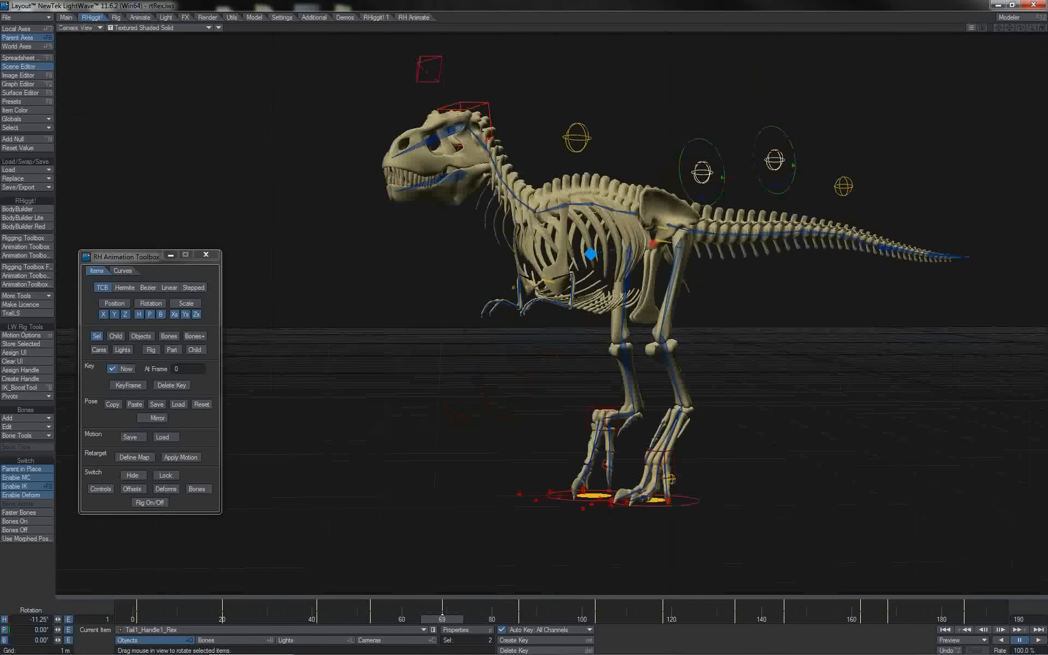
Play back the animation in the camera and top views to check the tail swing
click(1037, 641)
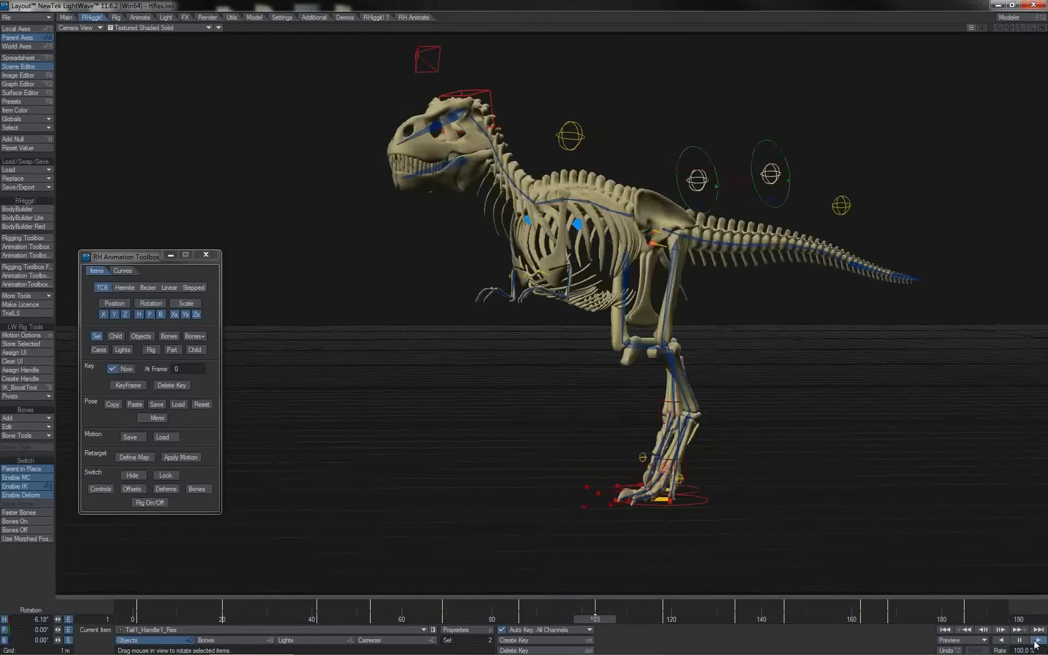
key(2)
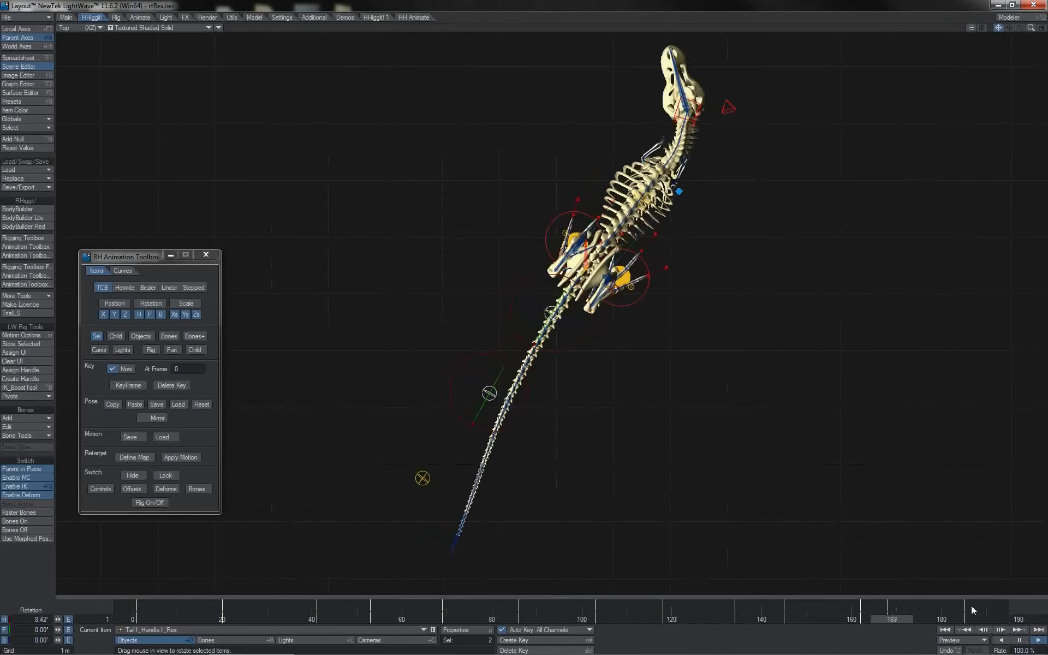
click(1019, 642)
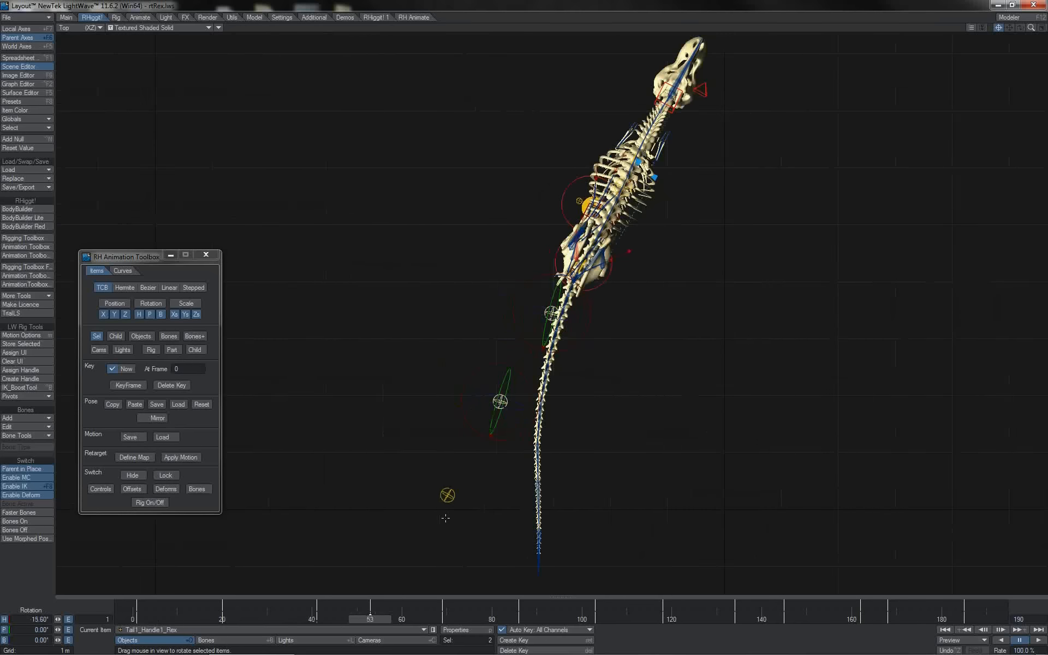
Move the tail handles' key from frame 53 to frame 55 and rotate Tail1_Handle2_Rex to 1.70° heading there
click(370, 605)
mouse_move(371, 605)
mouse_down()
mouse_move(296, 605)
mouse_move(380, 605)
mouse_up()
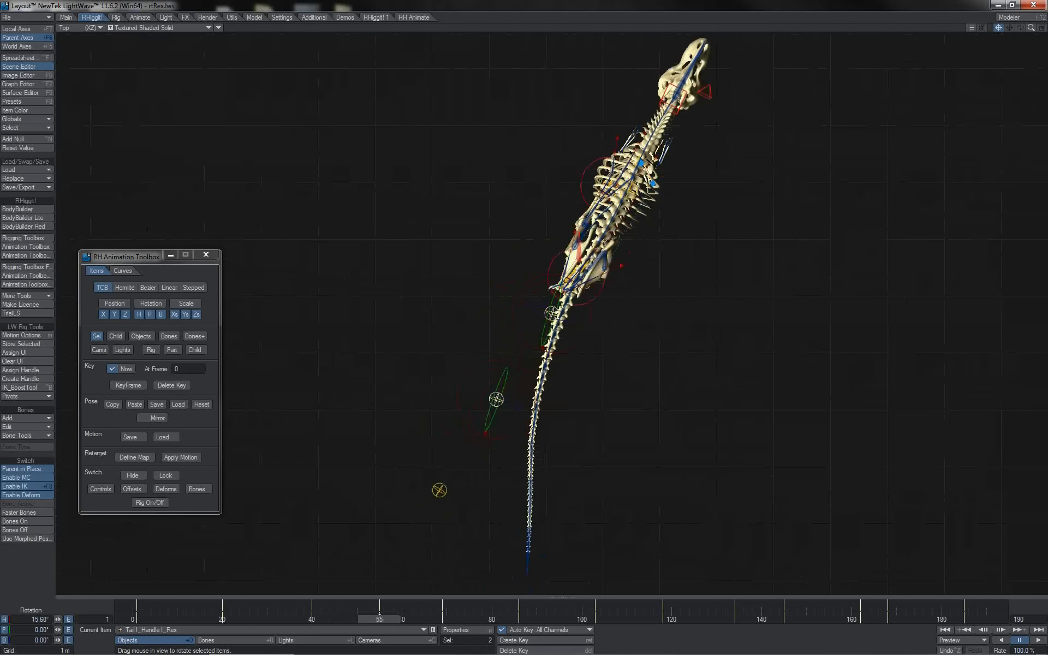
drag(553, 313, 603, 245)
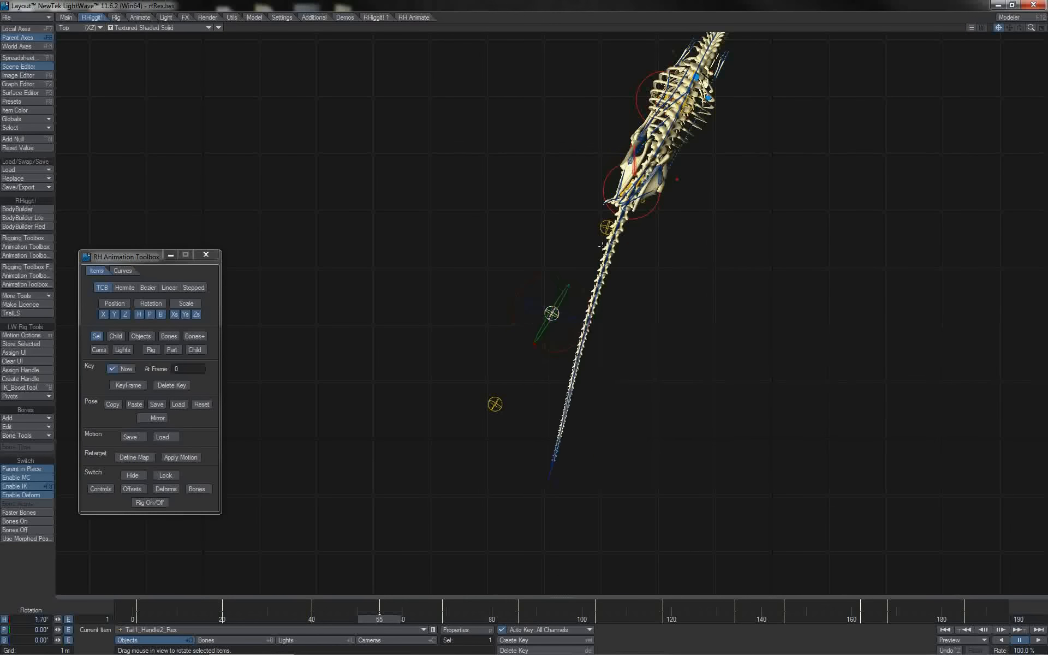
At frame 175, rotate Tail1_Handle1_Rex to -17.60° heading and scrub the timeline to check the swing
drag(549, 617, 919, 618)
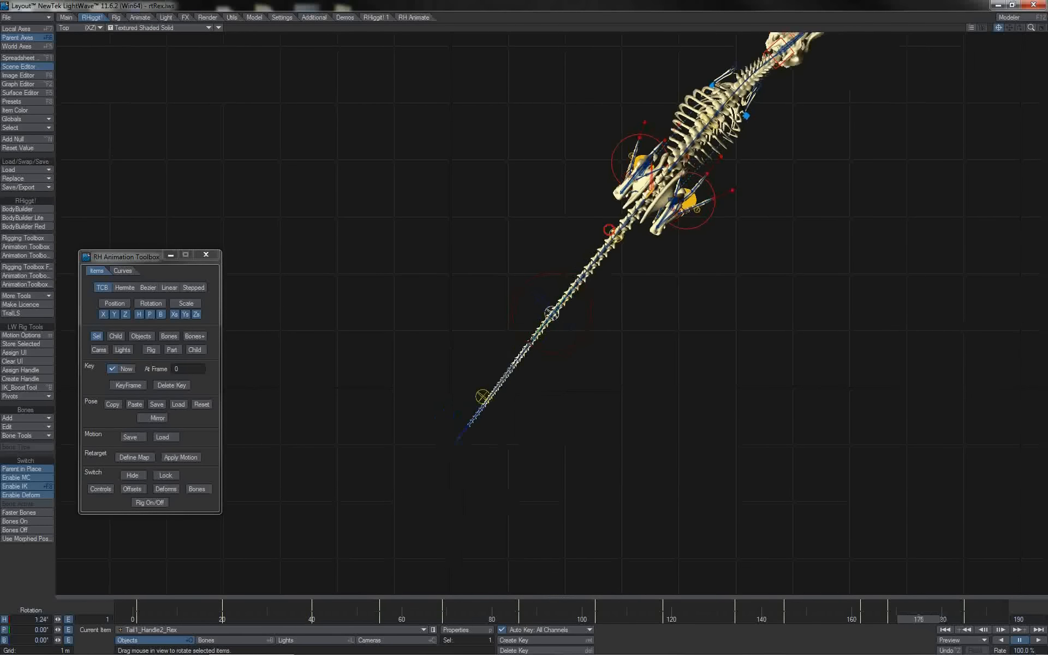
click(609, 229)
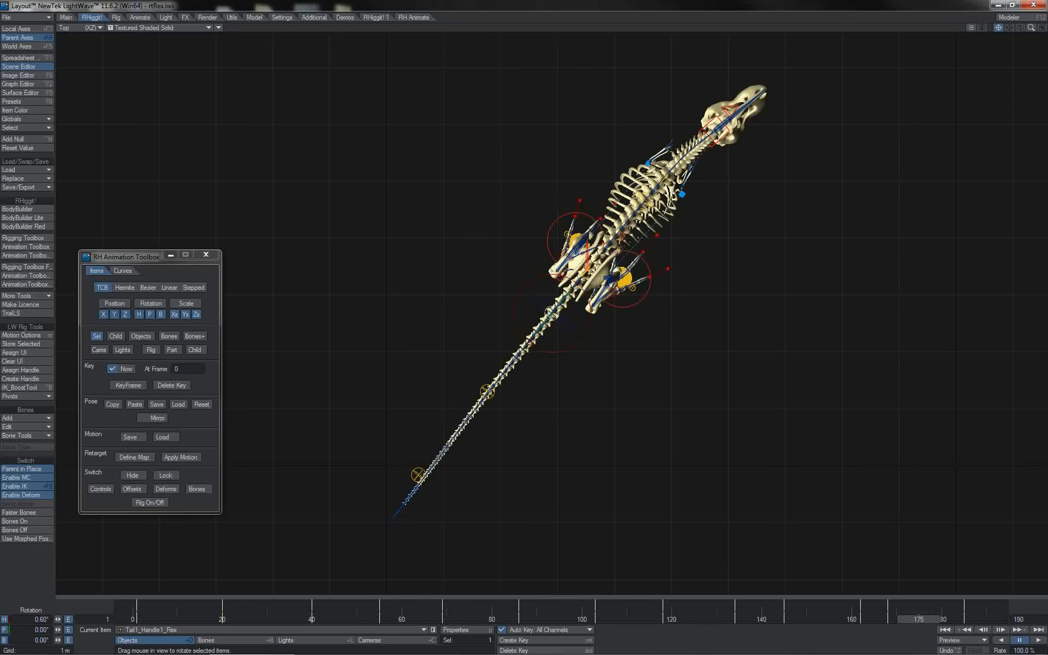
drag(530, 343, 521, 332)
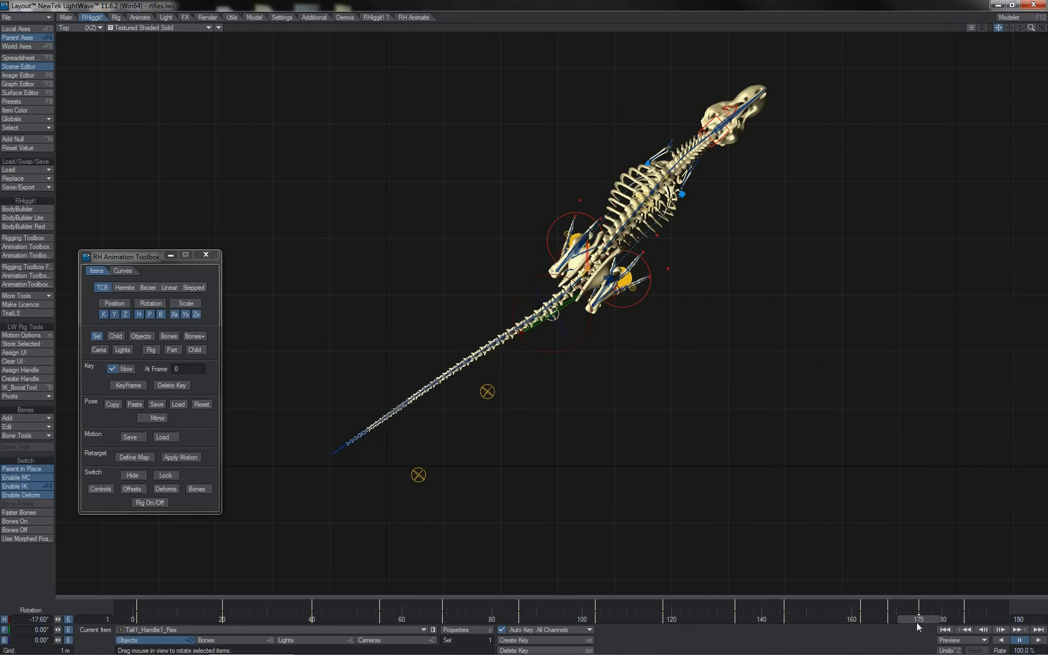
drag(911, 619, 830, 619)
Set the curves of both selected tail handles to TCB and play back the animation in the top view
click(122, 271)
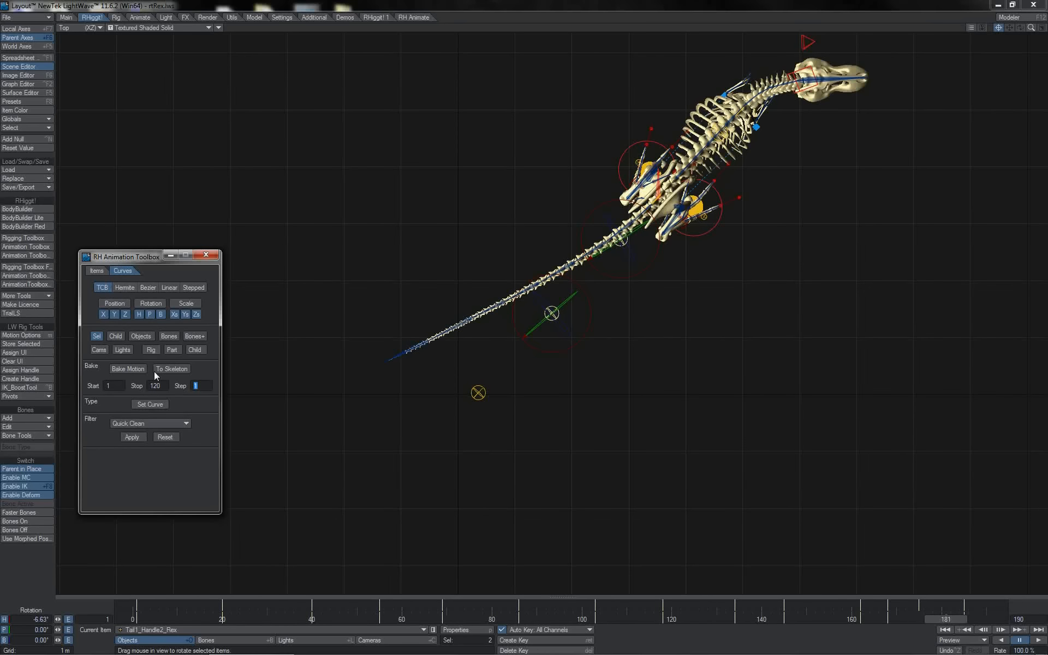
click(148, 404)
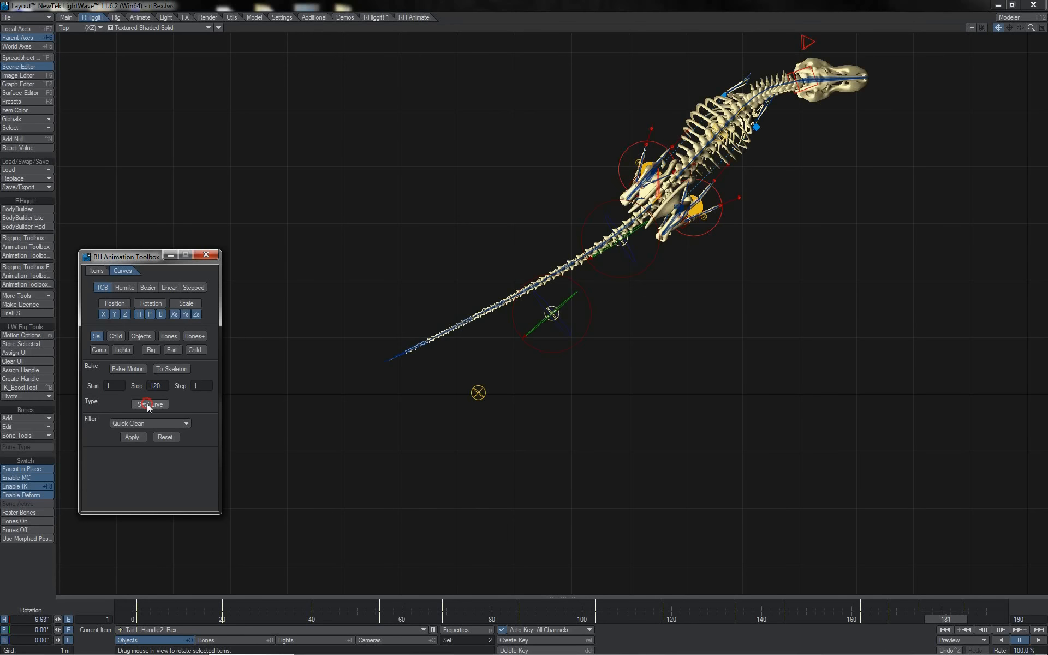
click(1037, 642)
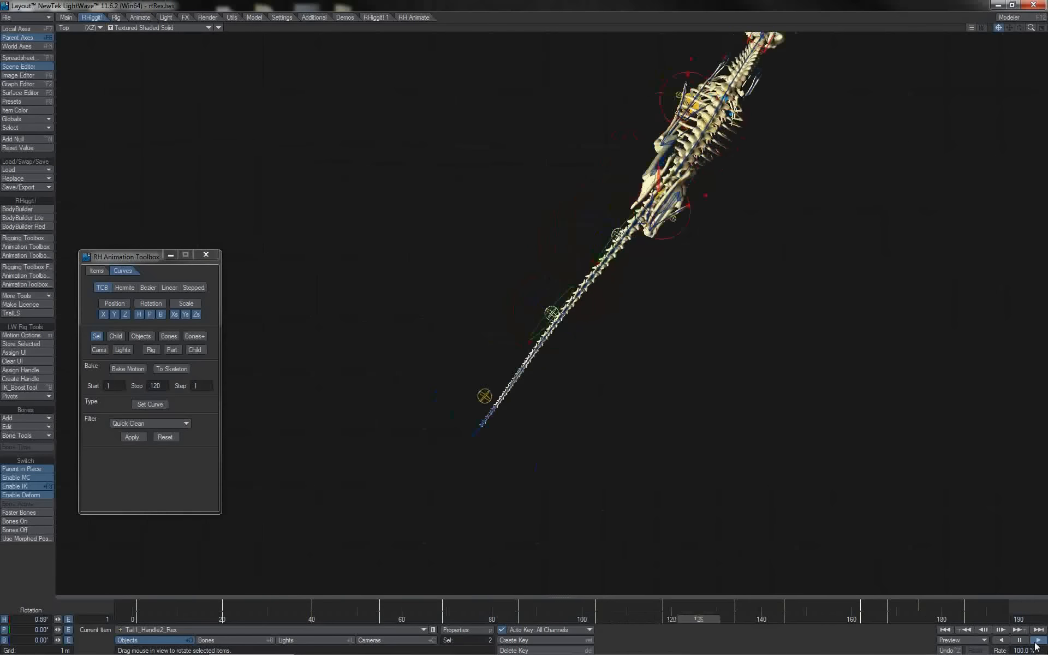
Apply the Reduce Basic curve filter to both tail handles' channels with a strength of 0.01
click(185, 424)
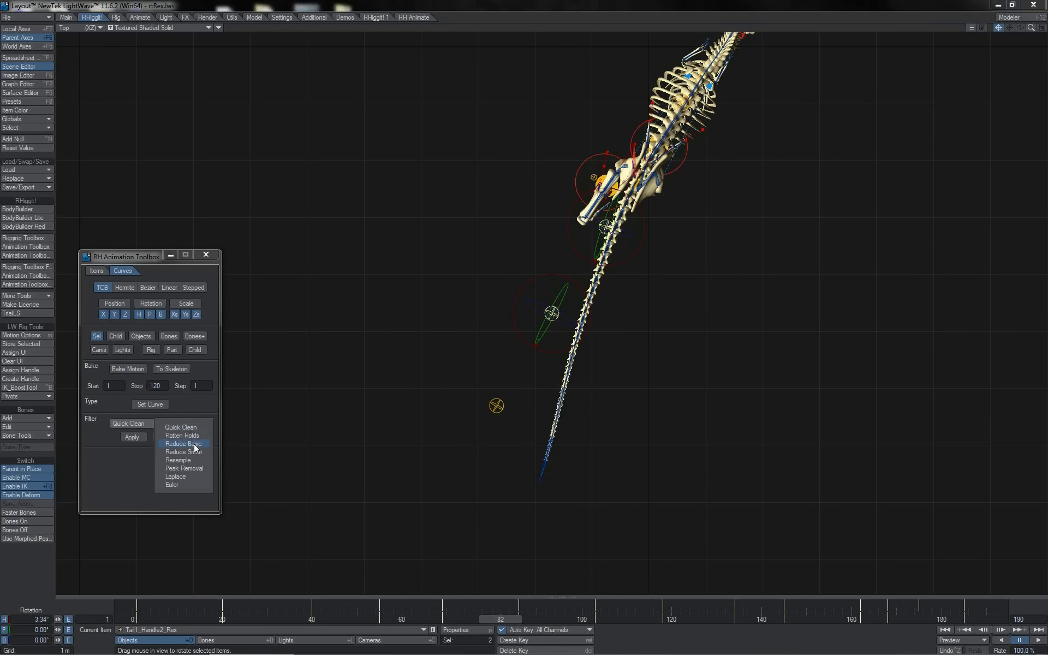
click(195, 444)
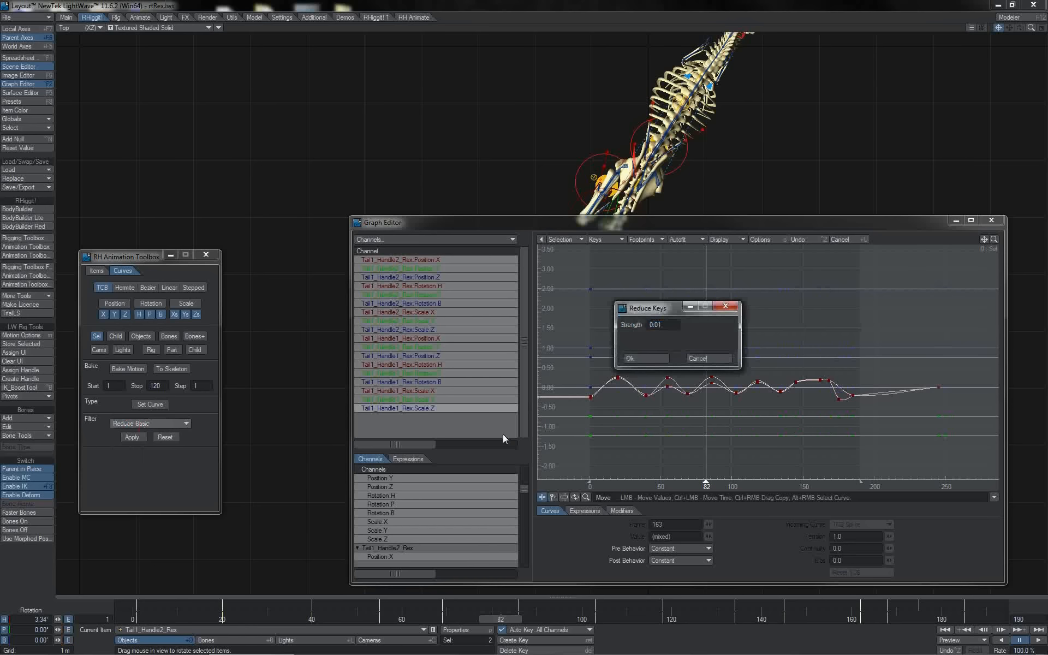
drag(656, 314, 666, 443)
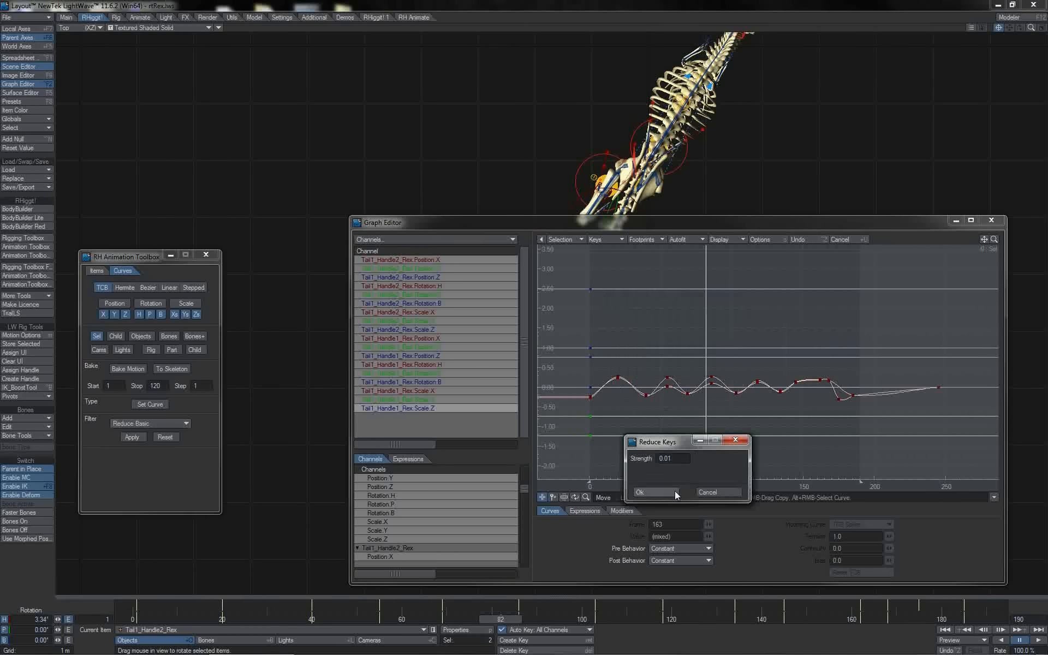
click(656, 492)
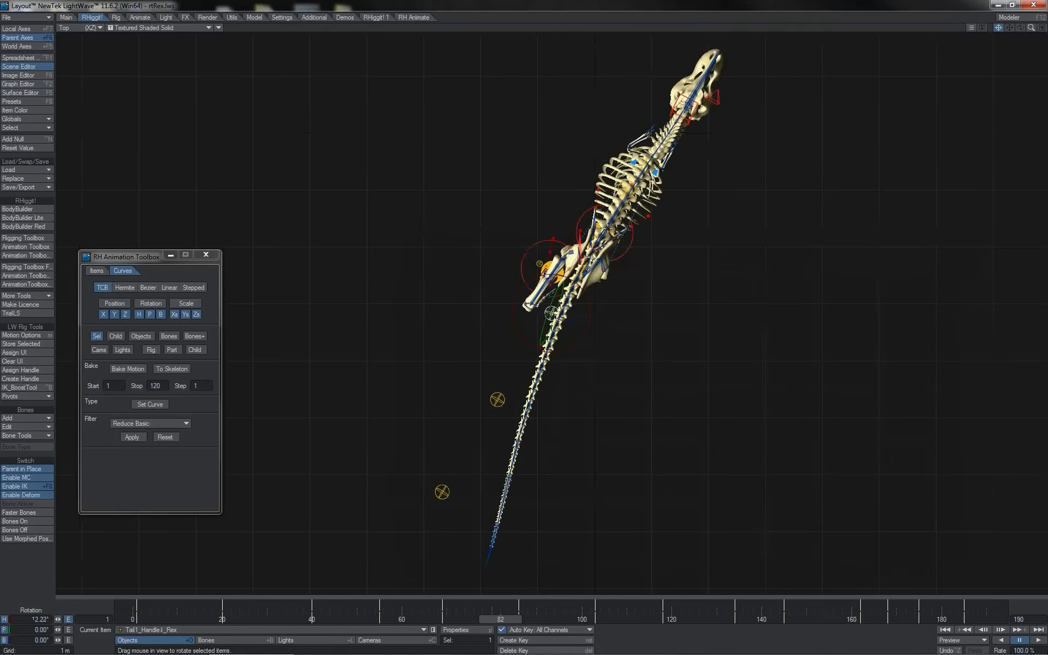
In the right view, adjust Tail1_Handle1_Rex's pitch across the animation and review the playback in the right and camera views
key(3)
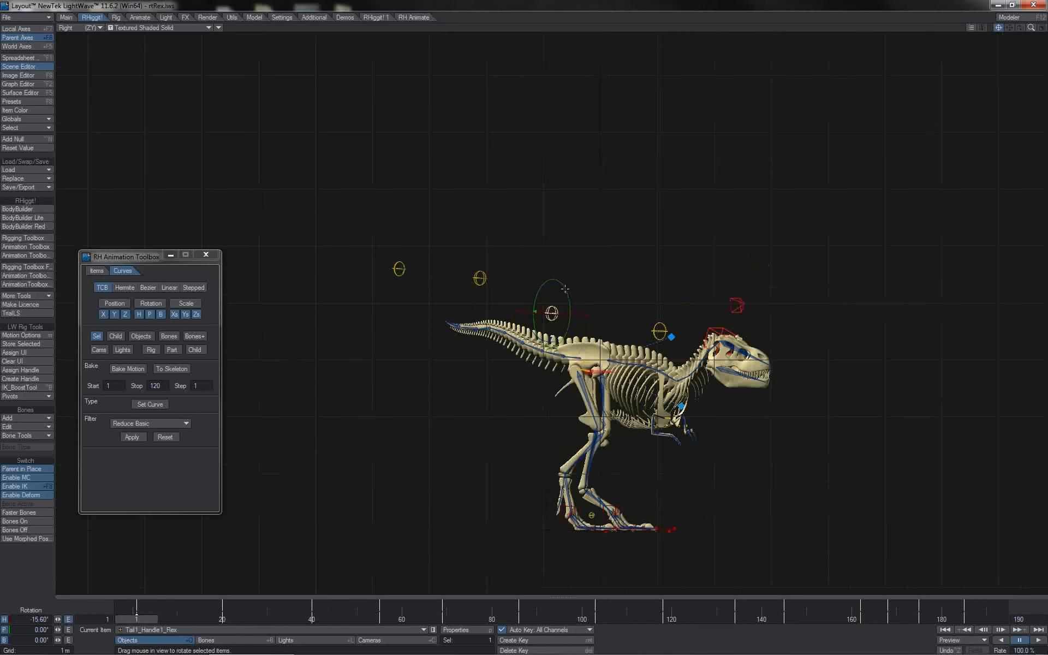
drag(561, 279, 560, 269)
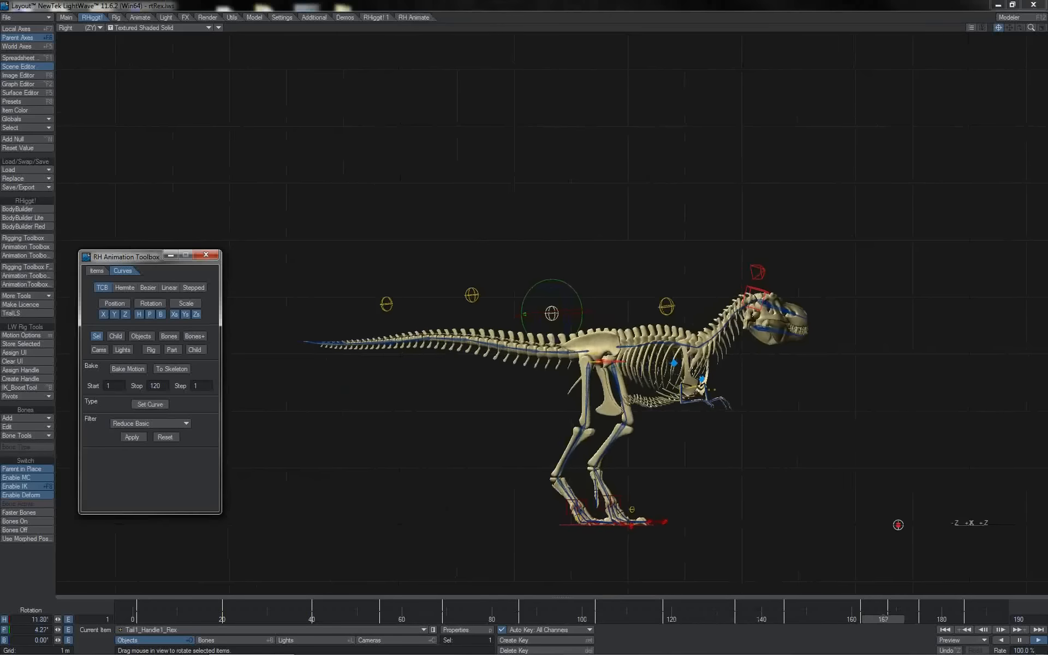
key(6)
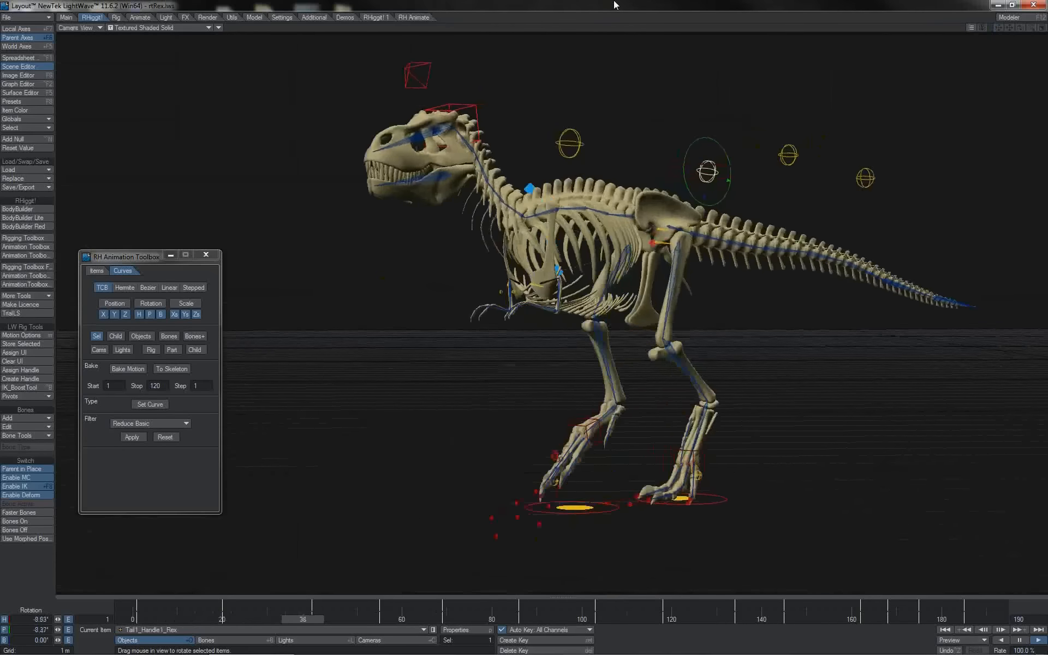